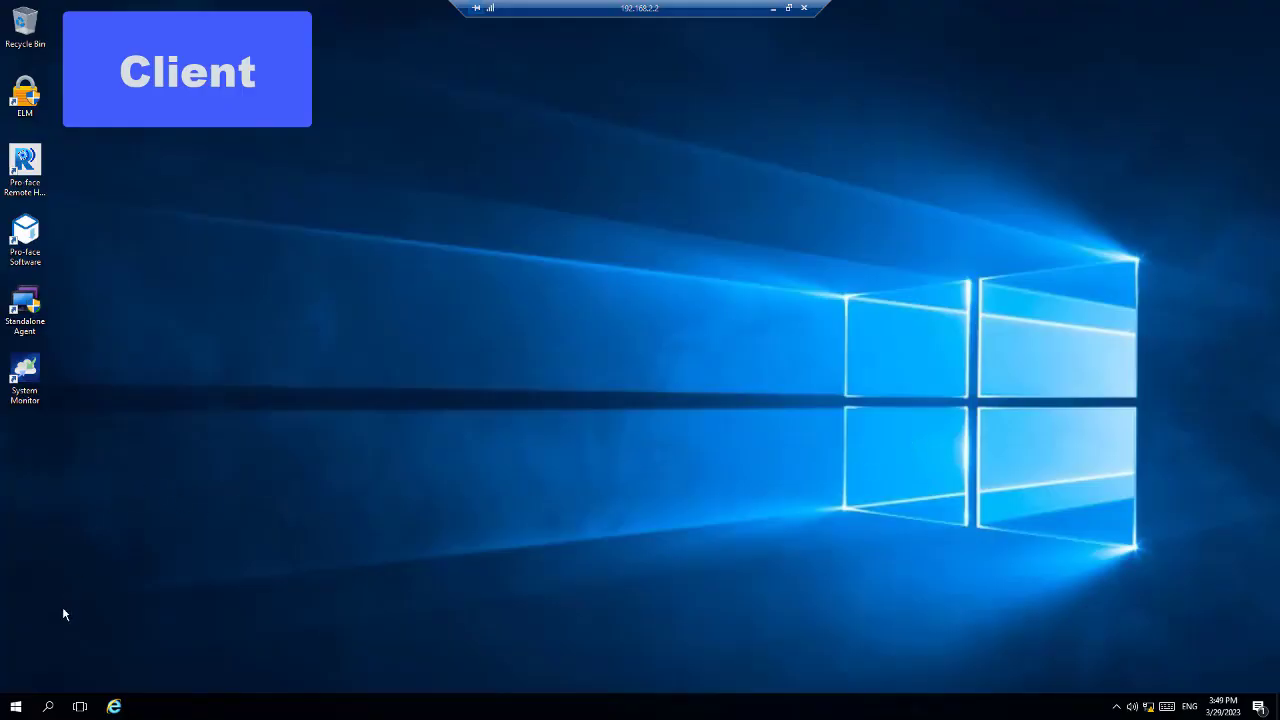
Step: Open File Explorer on the client and browse to the Secure Viewer folder on drive D
click(15, 708)
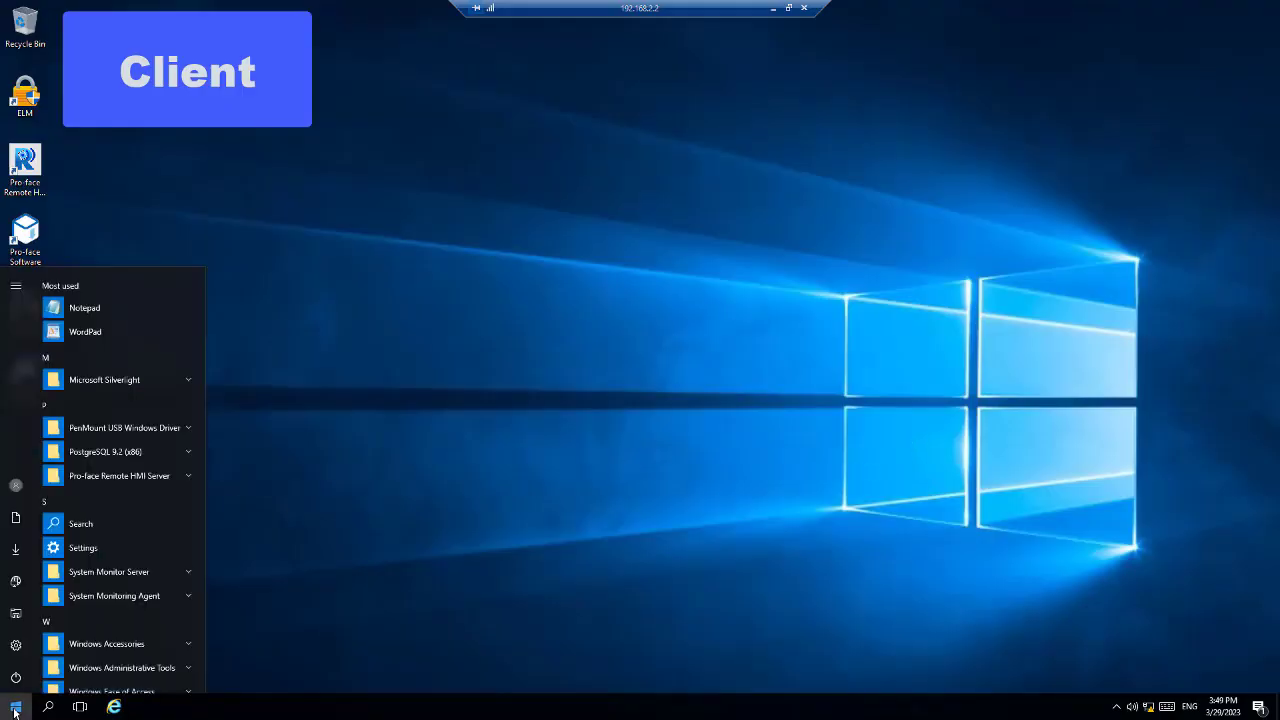
click(17, 613)
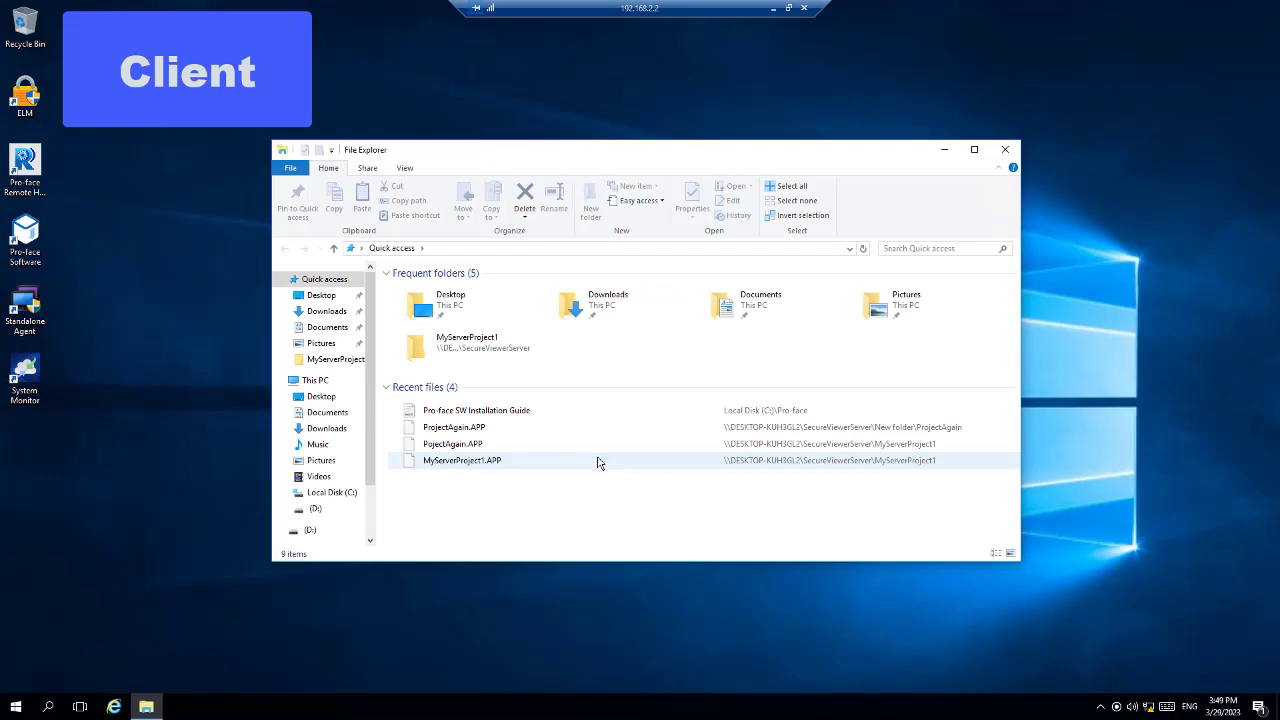
scroll(330, 430, down, 2)
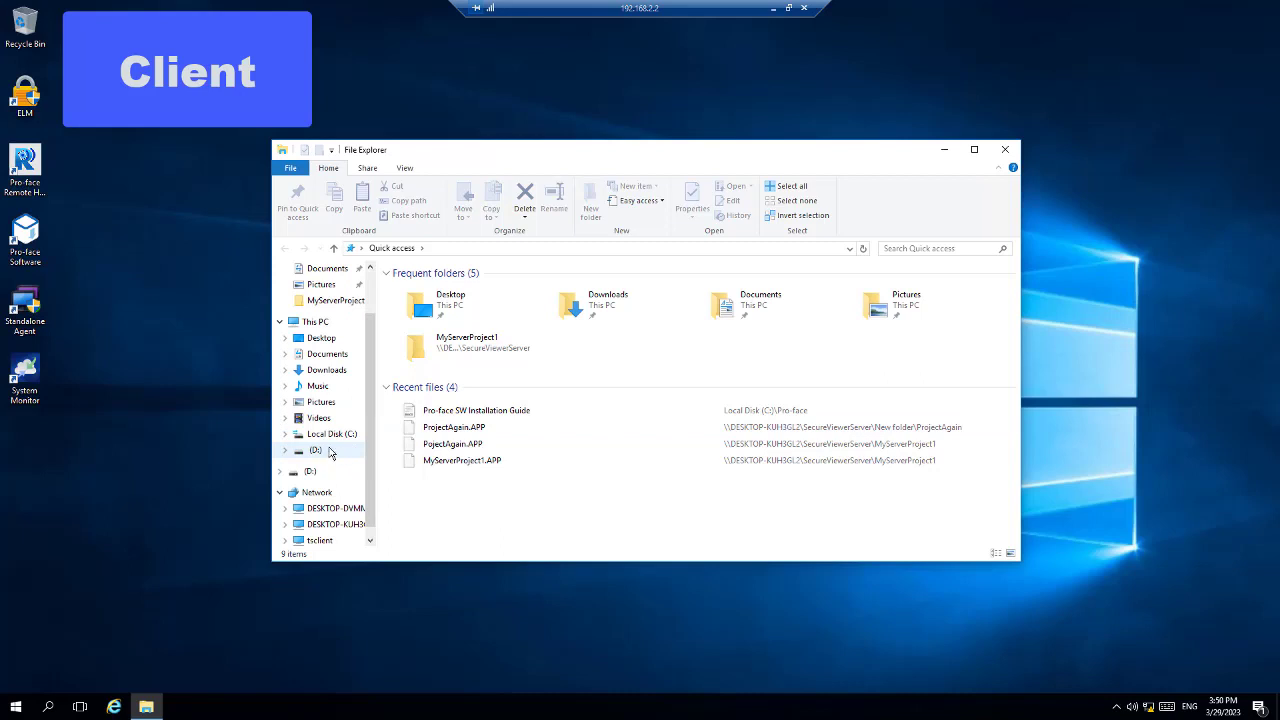
click(316, 450)
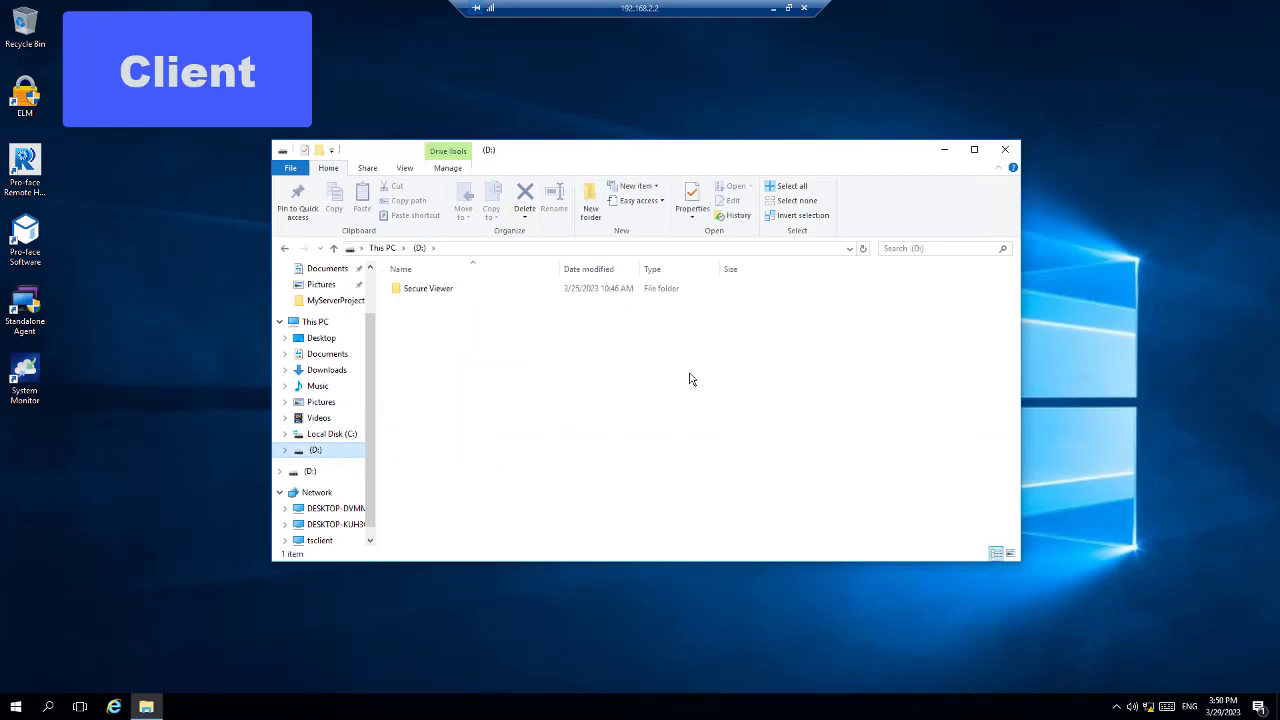
click(443, 292)
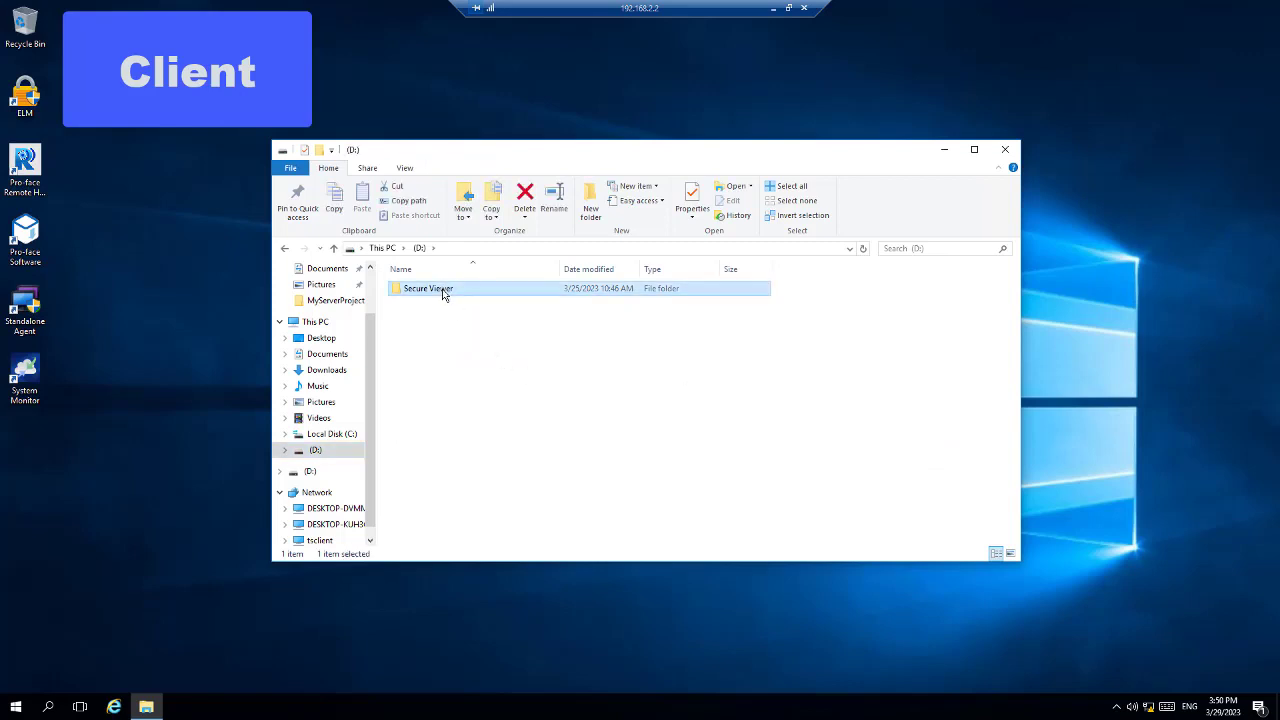
double_click(443, 292)
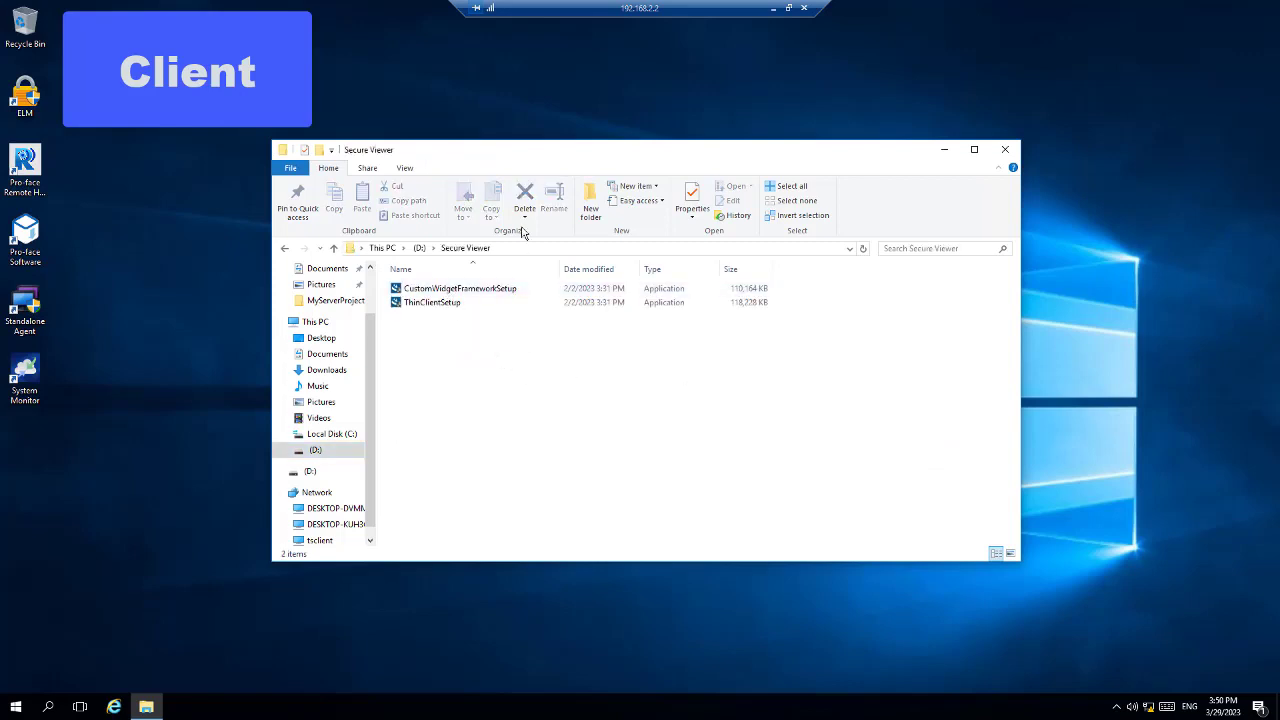
Step: Launch the ThinClientSetup installer and allow it to make changes to the device
click(446, 304)
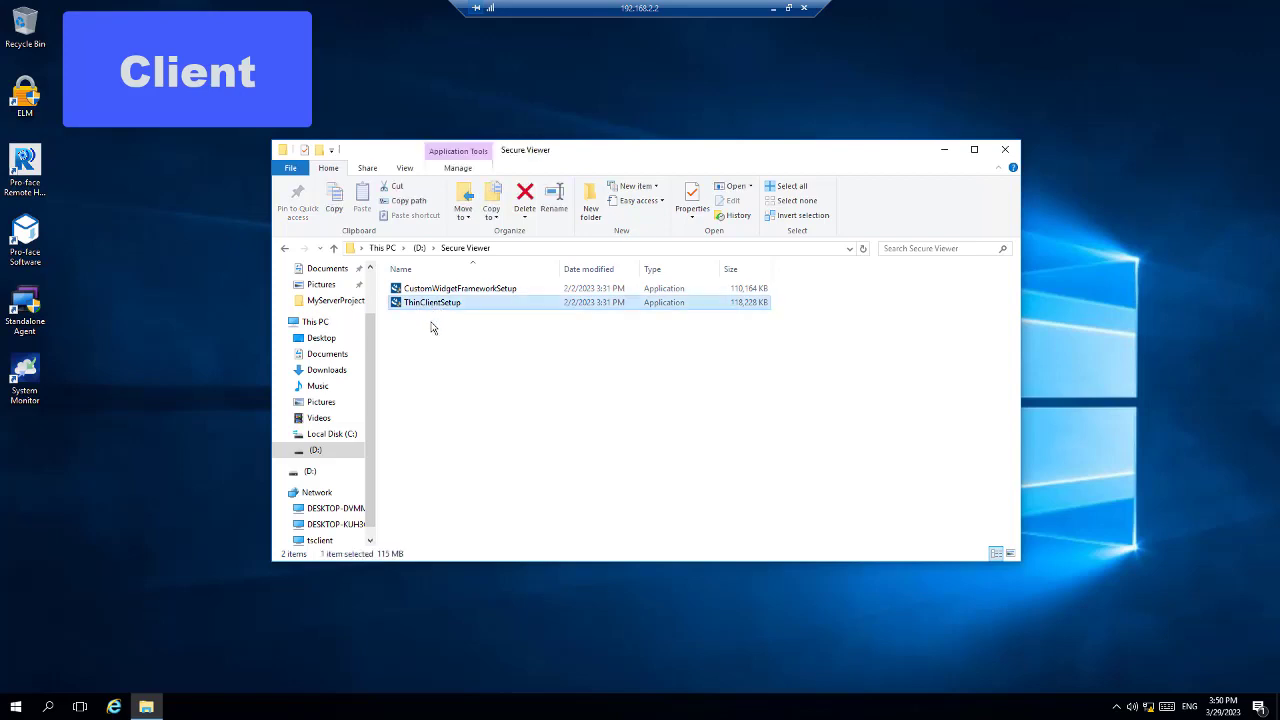
click(731, 190)
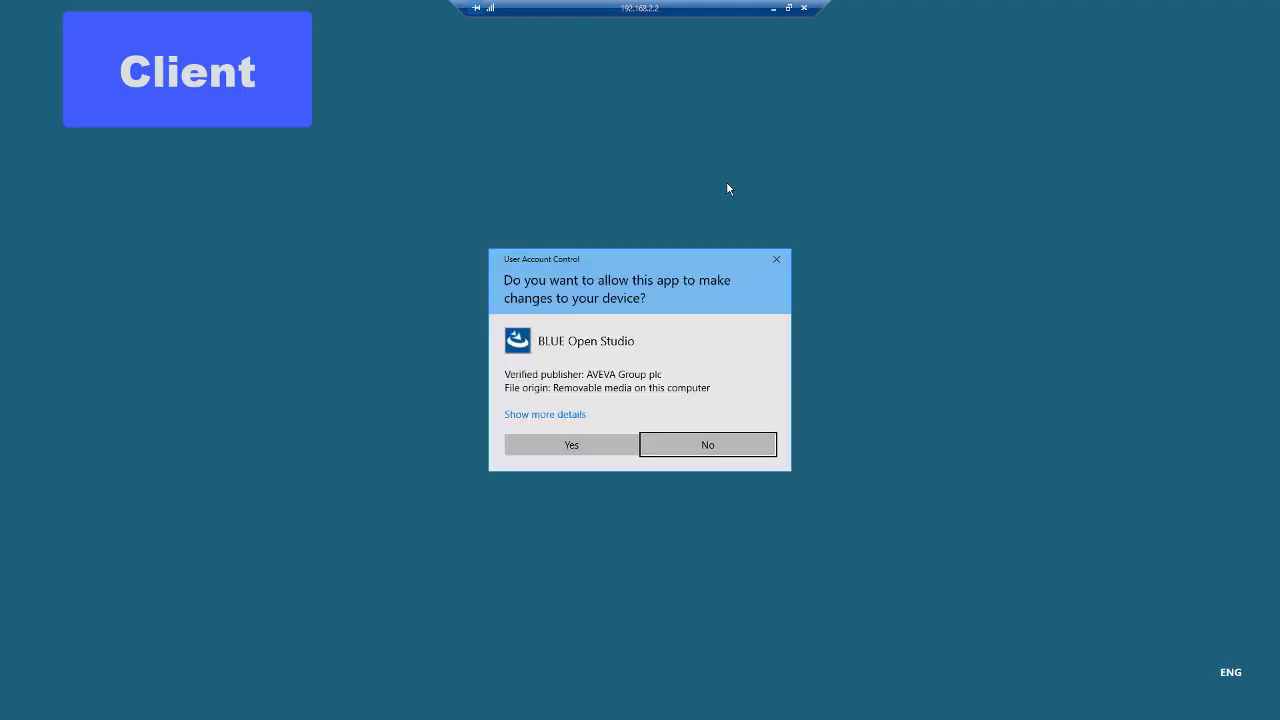
click(572, 445)
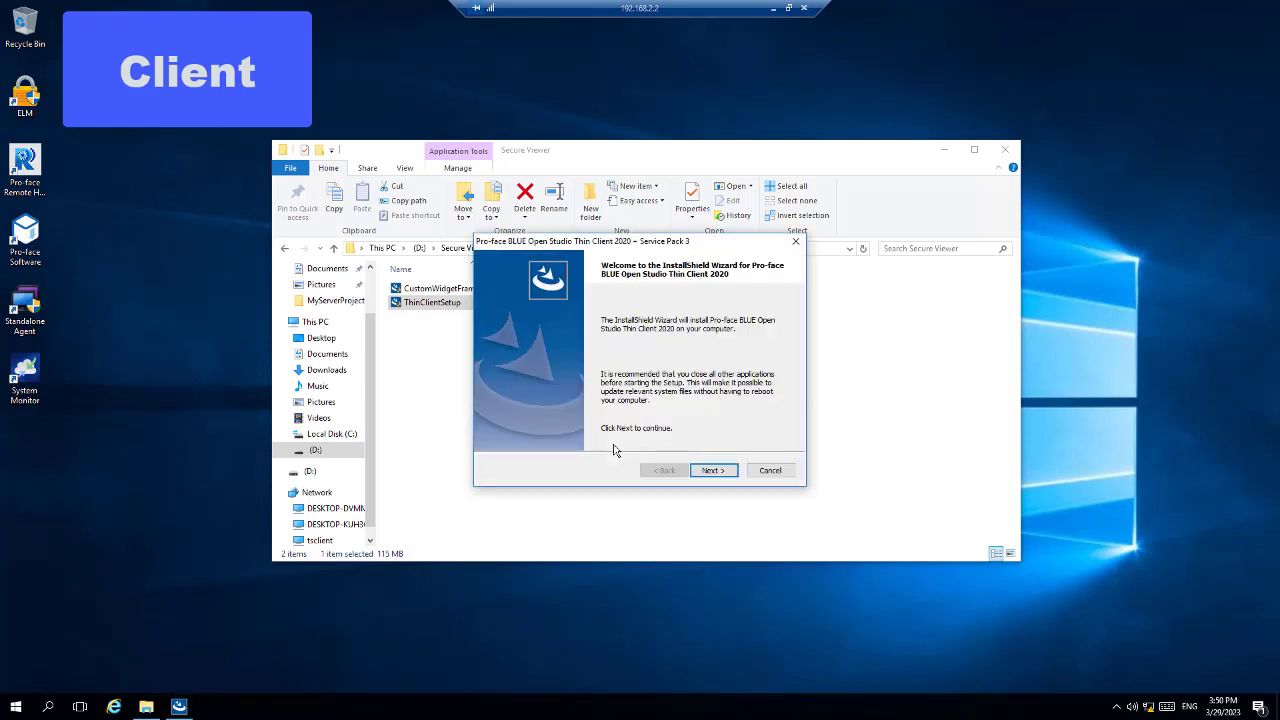
Step: Proceed to the installer's customer information, keep the default user name, and enter Proface as the company name
click(718, 472)
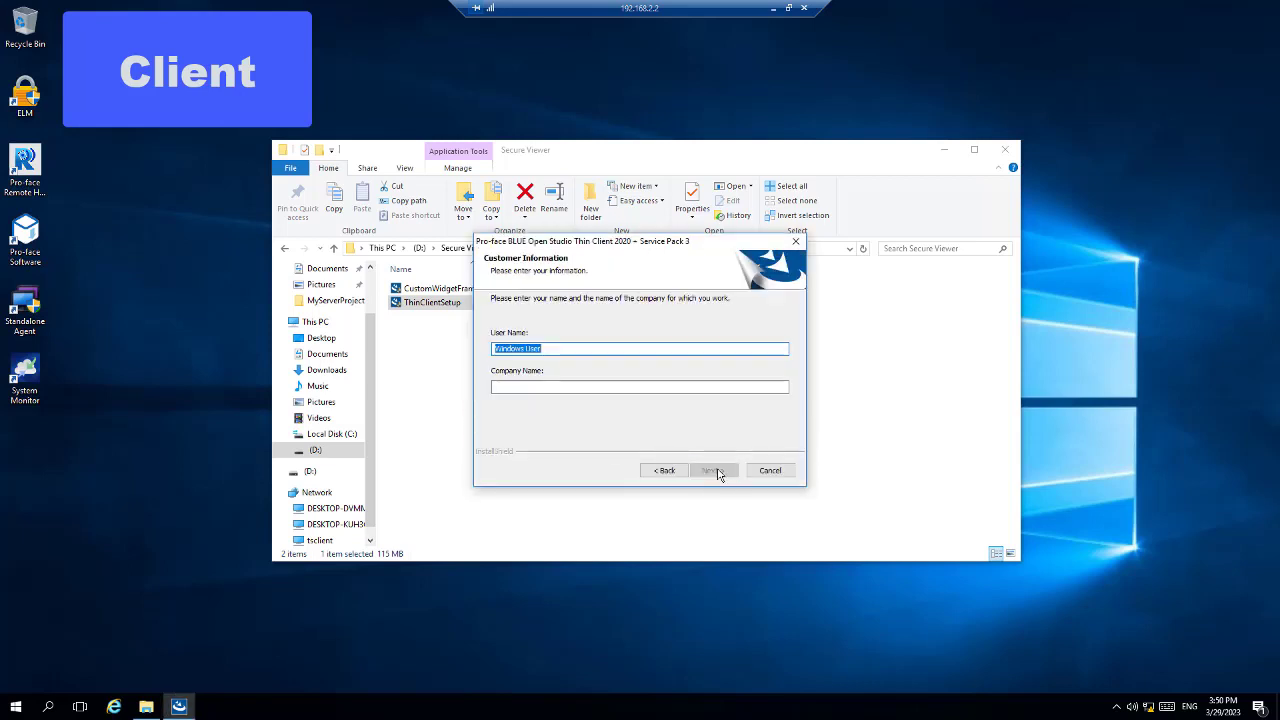
click(672, 388)
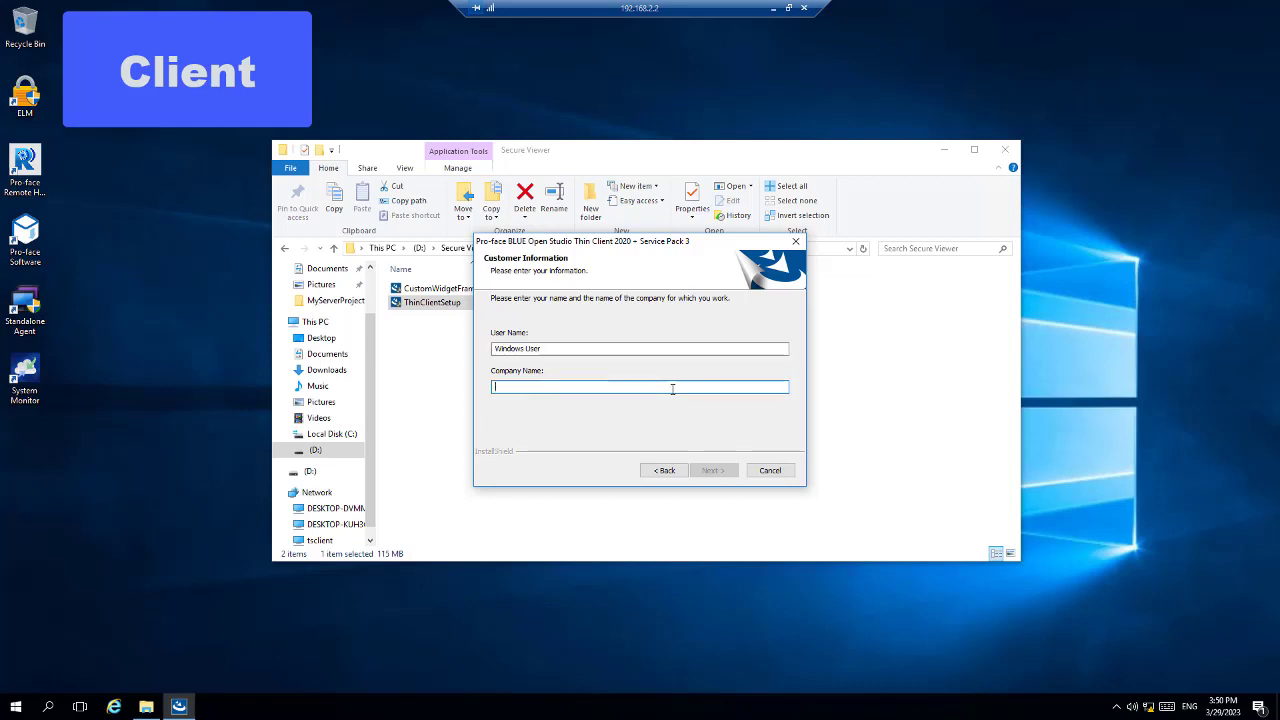
text(Proface)
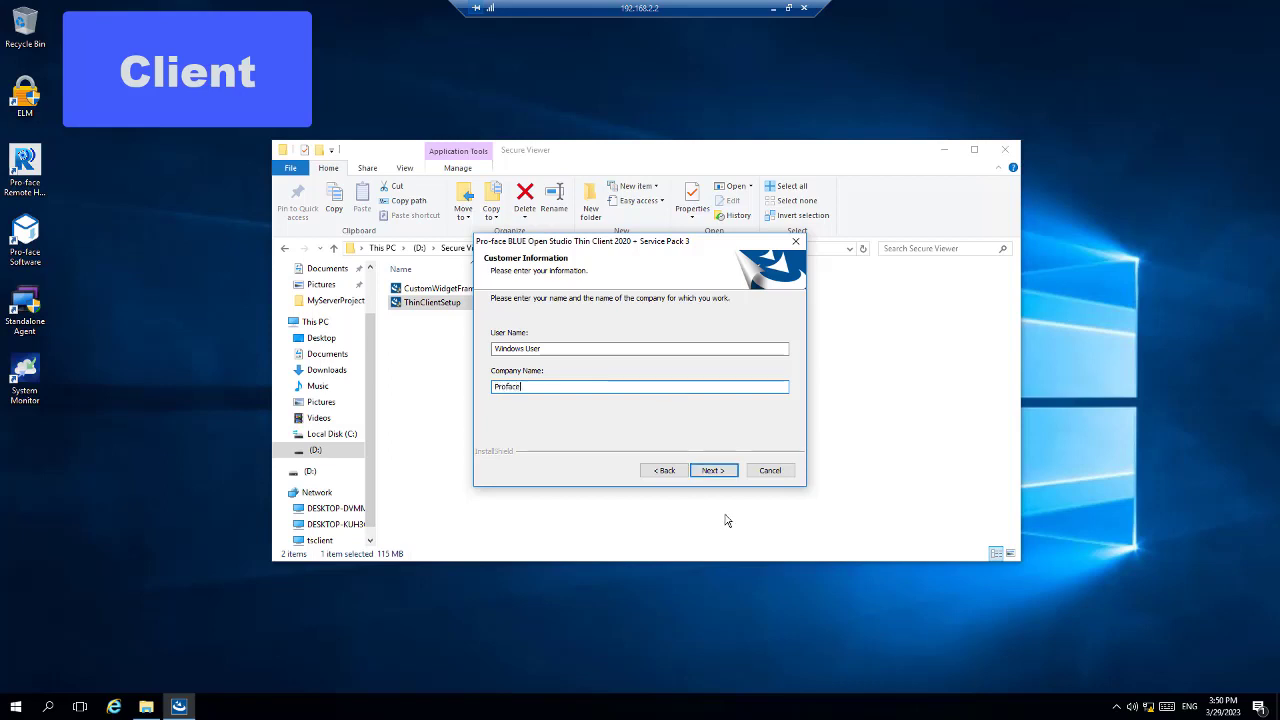
click(716, 471)
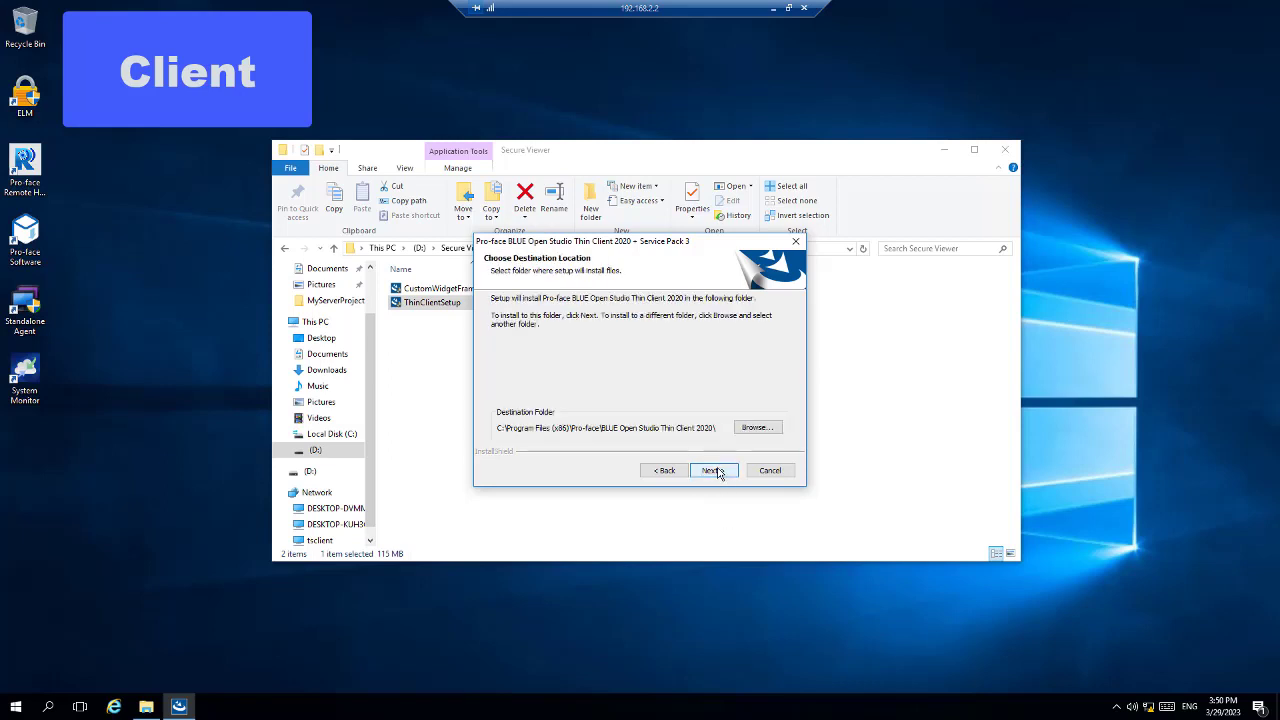
Step: Install the Thin Client with the default destination folder and all default features, including Secure Viewer, and finish the wizard
click(716, 471)
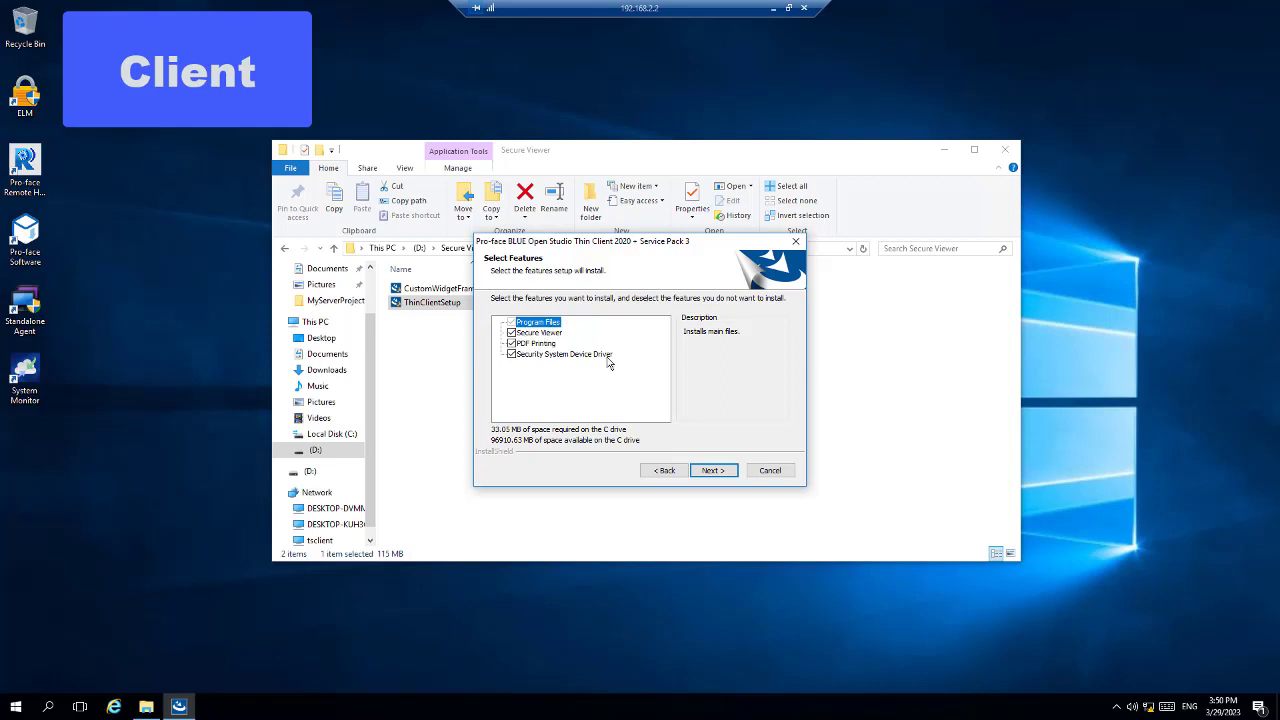
click(724, 472)
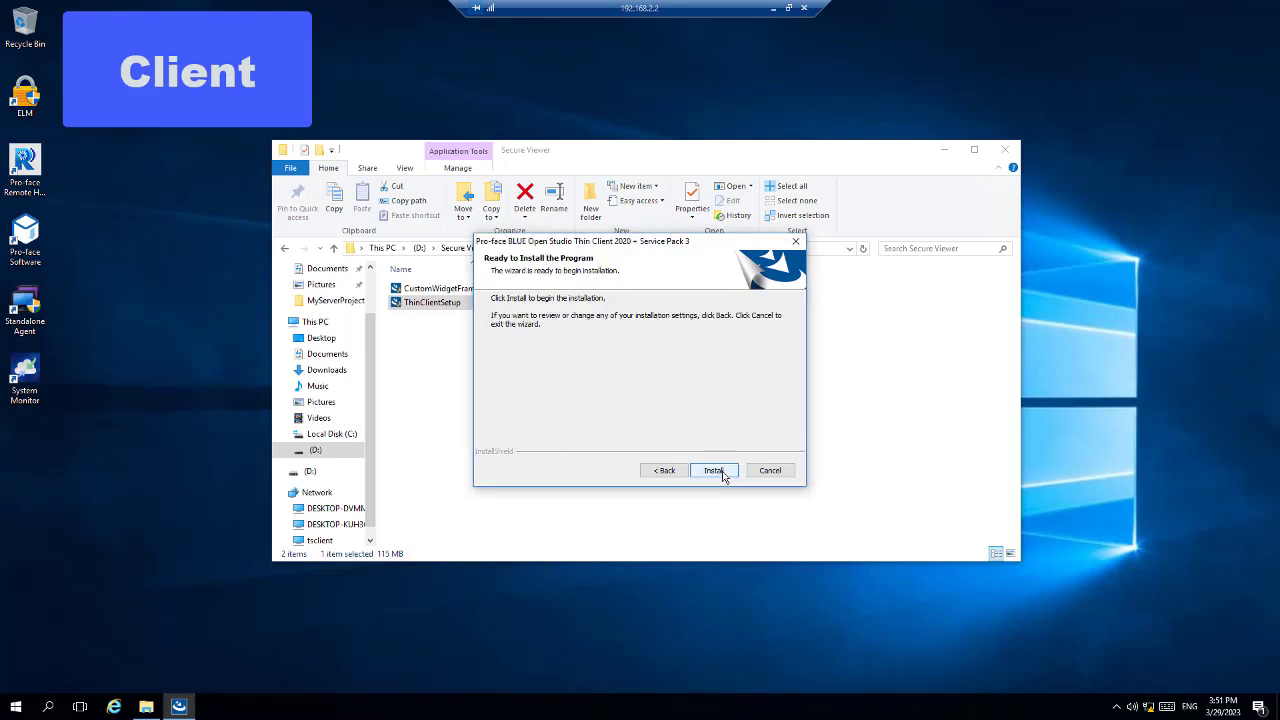
click(714, 471)
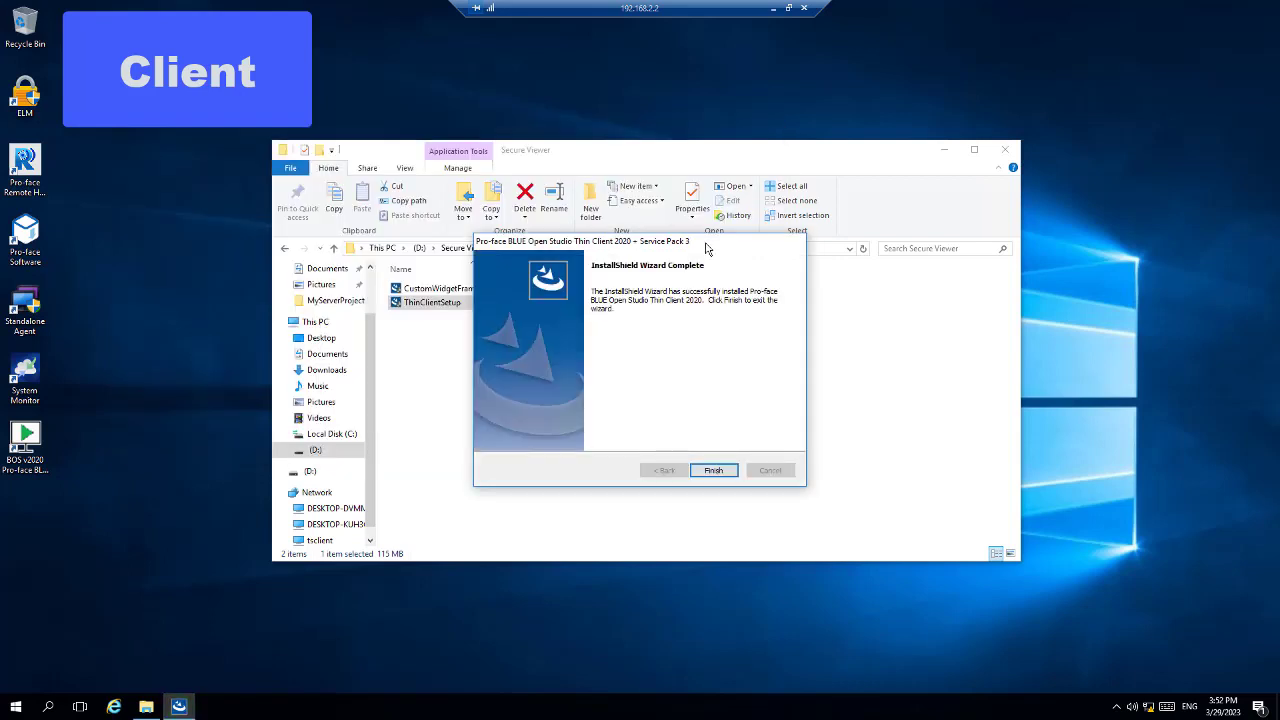
click(714, 471)
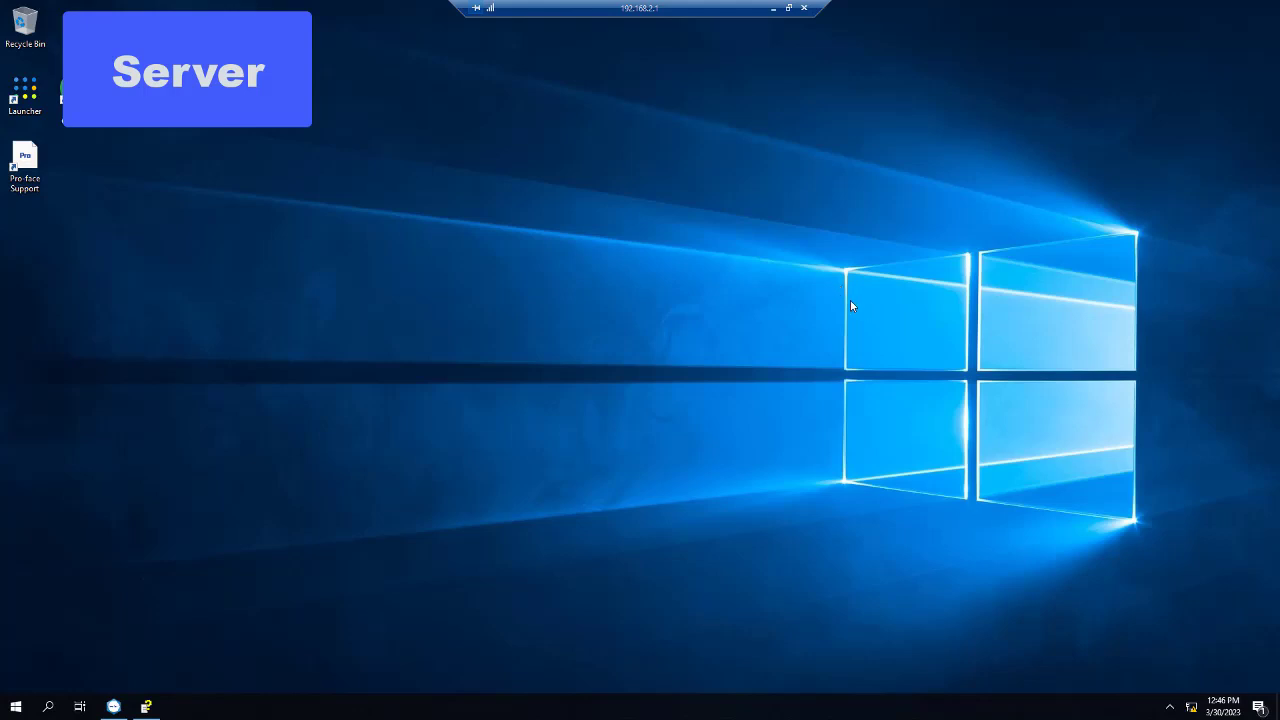
Step: Switch to BLUE Open Studio on the server and review the MOTCP main driver sheet's tags, stations and I/O addresses, closing it again
click(113, 708)
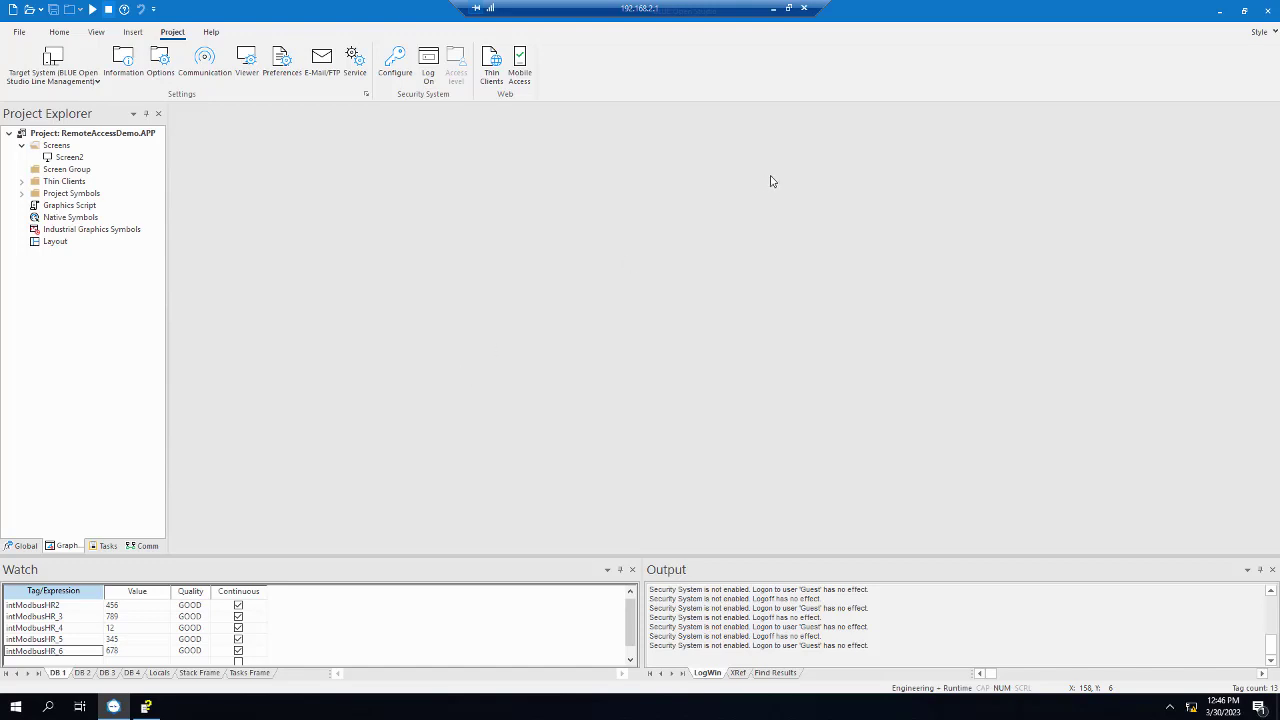
click(145, 546)
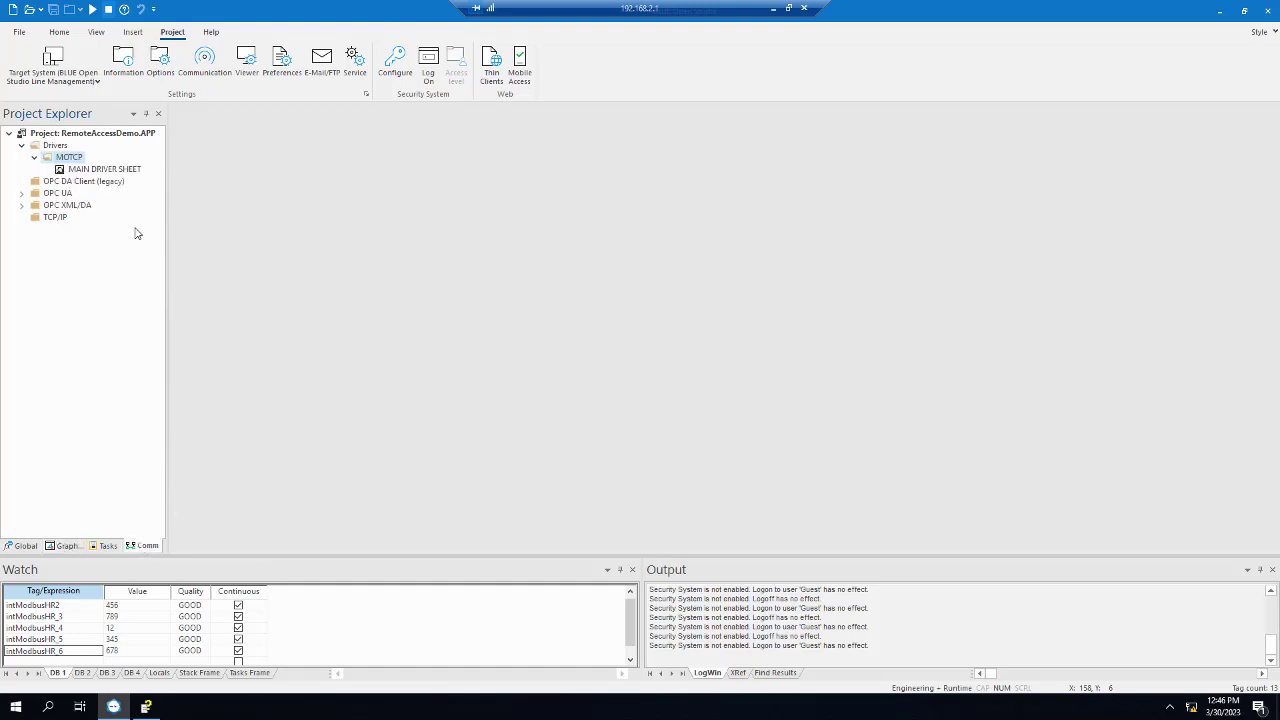
double_click(113, 170)
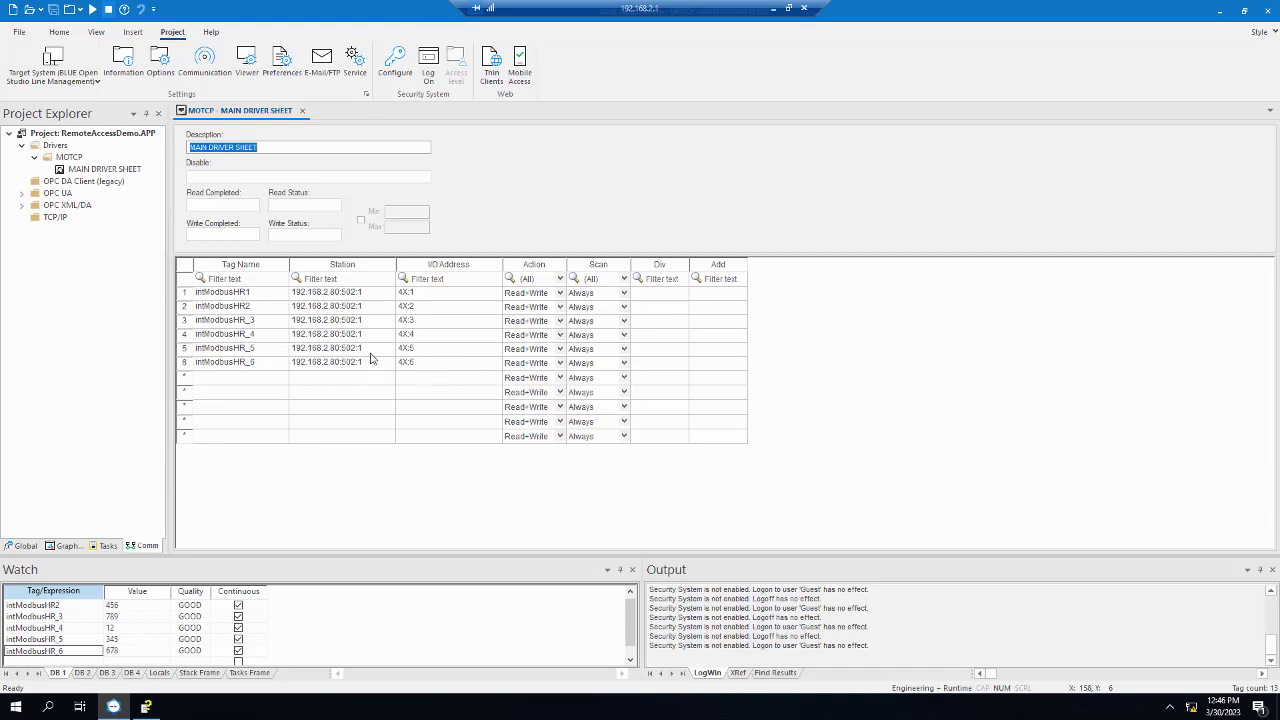
click(302, 111)
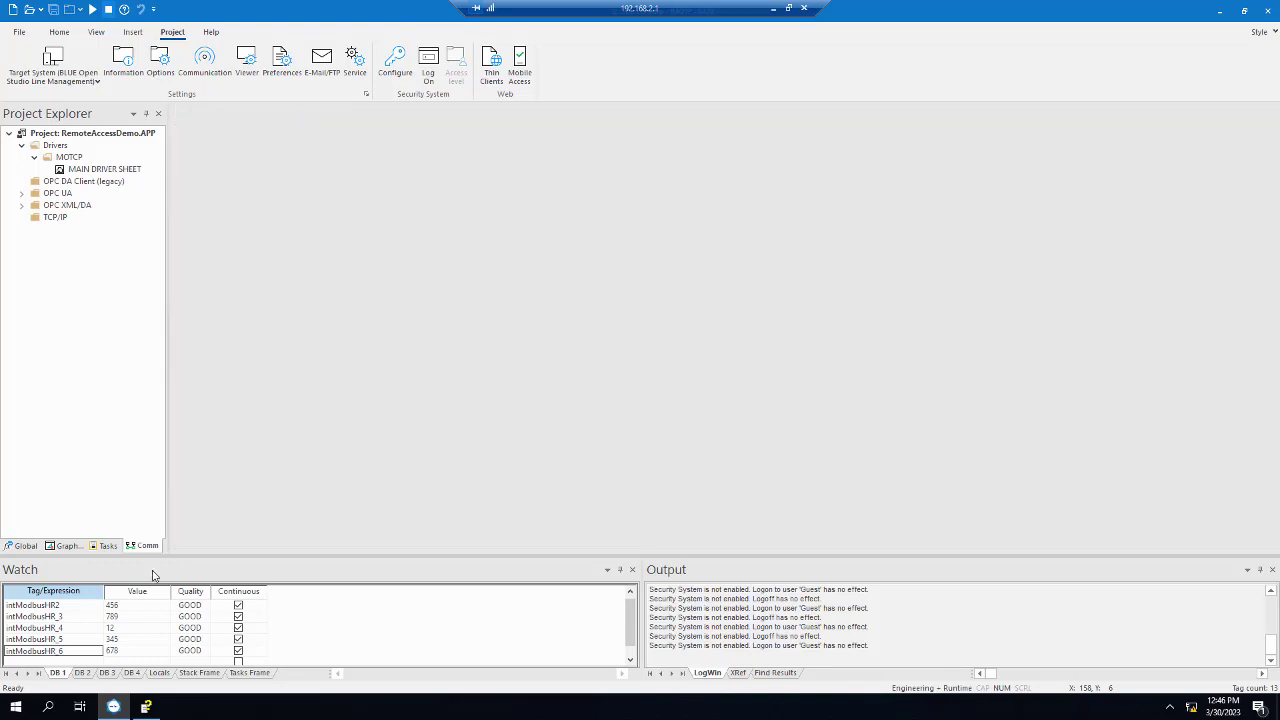
Step: Open Screen2 from the project's screens, inspect its Modbus Slave Area fields from 400001 to 400006, and close it
click(63, 547)
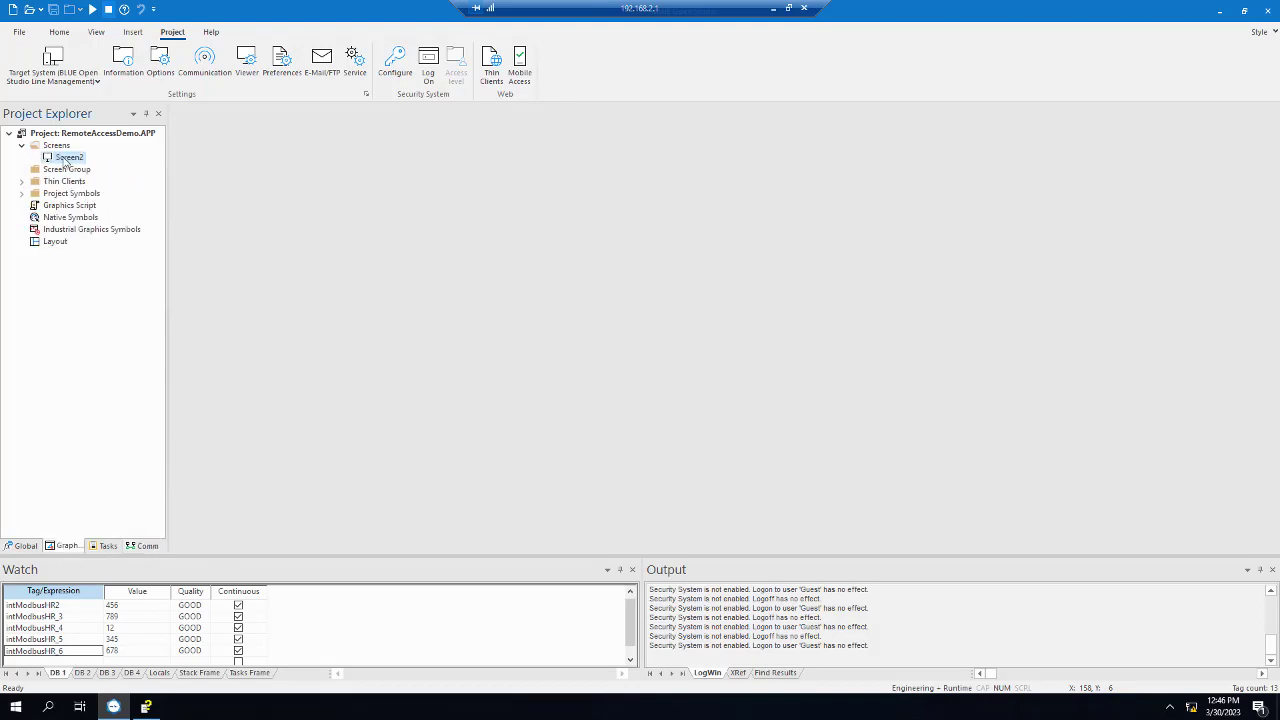
double_click(62, 158)
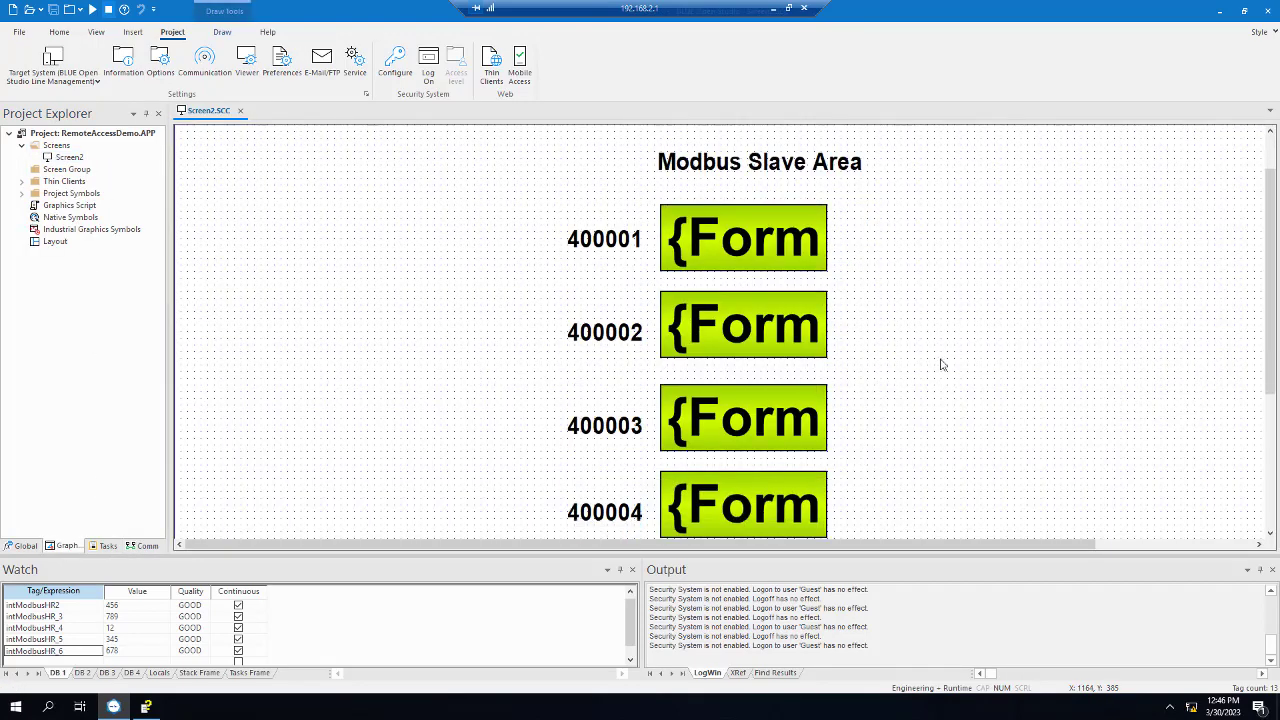
scroll(943, 360, down, 5)
scroll(971, 509, down, 1)
drag(952, 546, 455, 546)
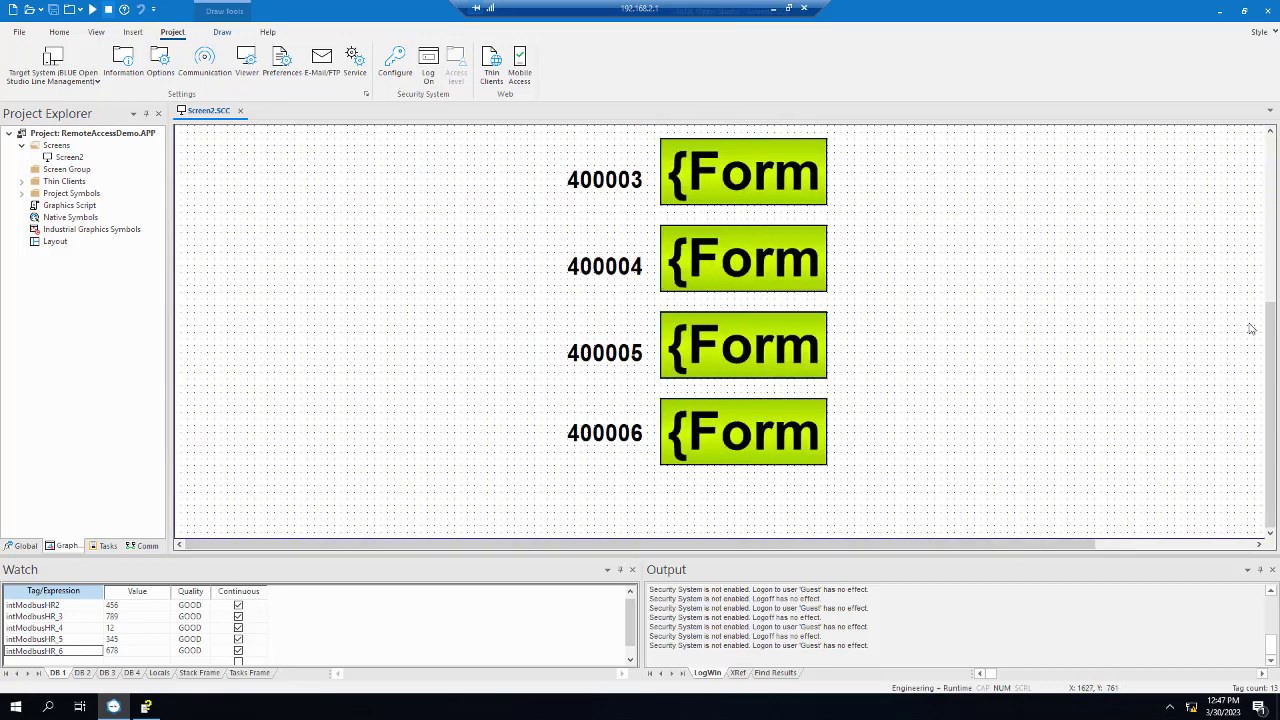
click(1269, 155)
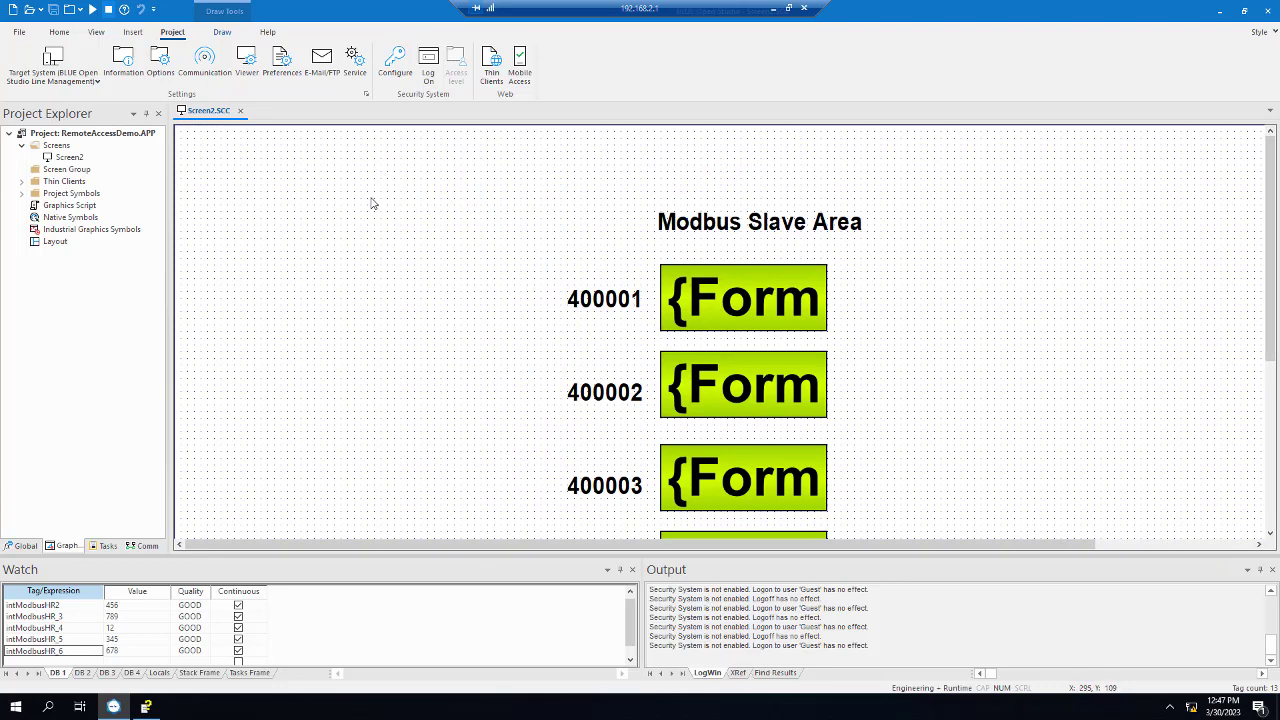
click(240, 112)
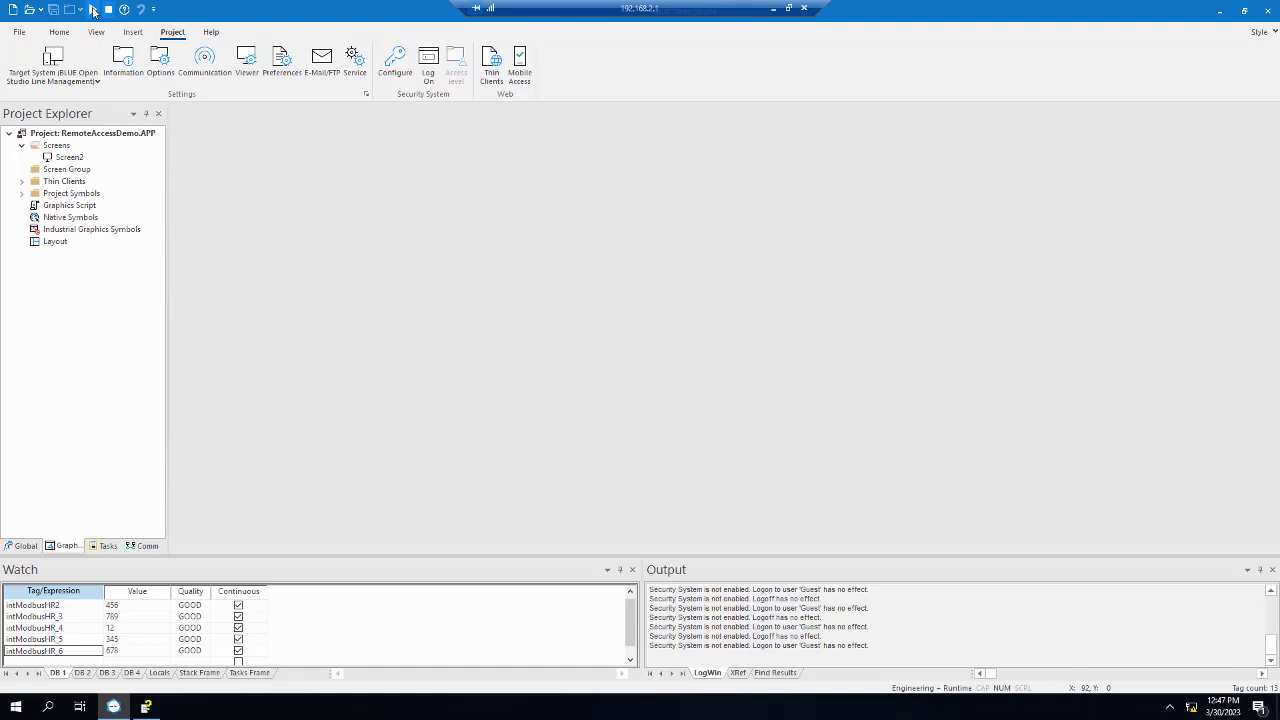
Step: Run the project to check the Modbus values in the viewer window, and stop the runtime
click(93, 10)
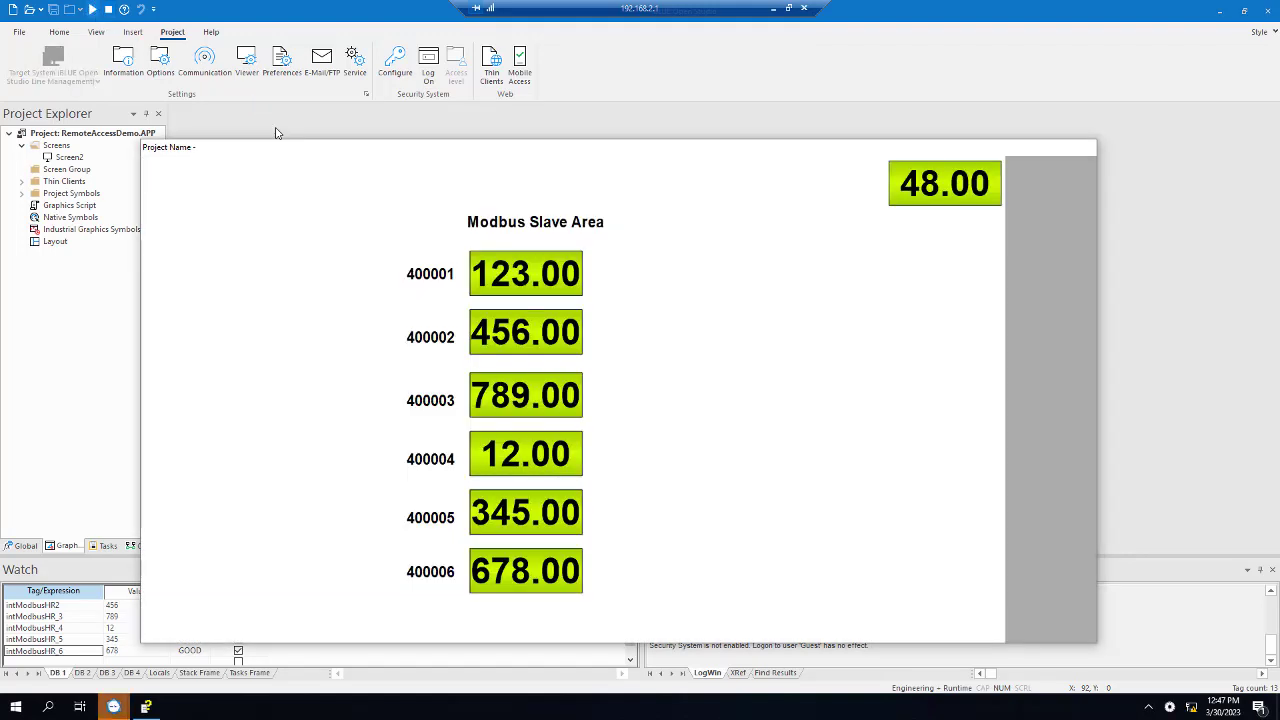
drag(700, 151, 723, 89)
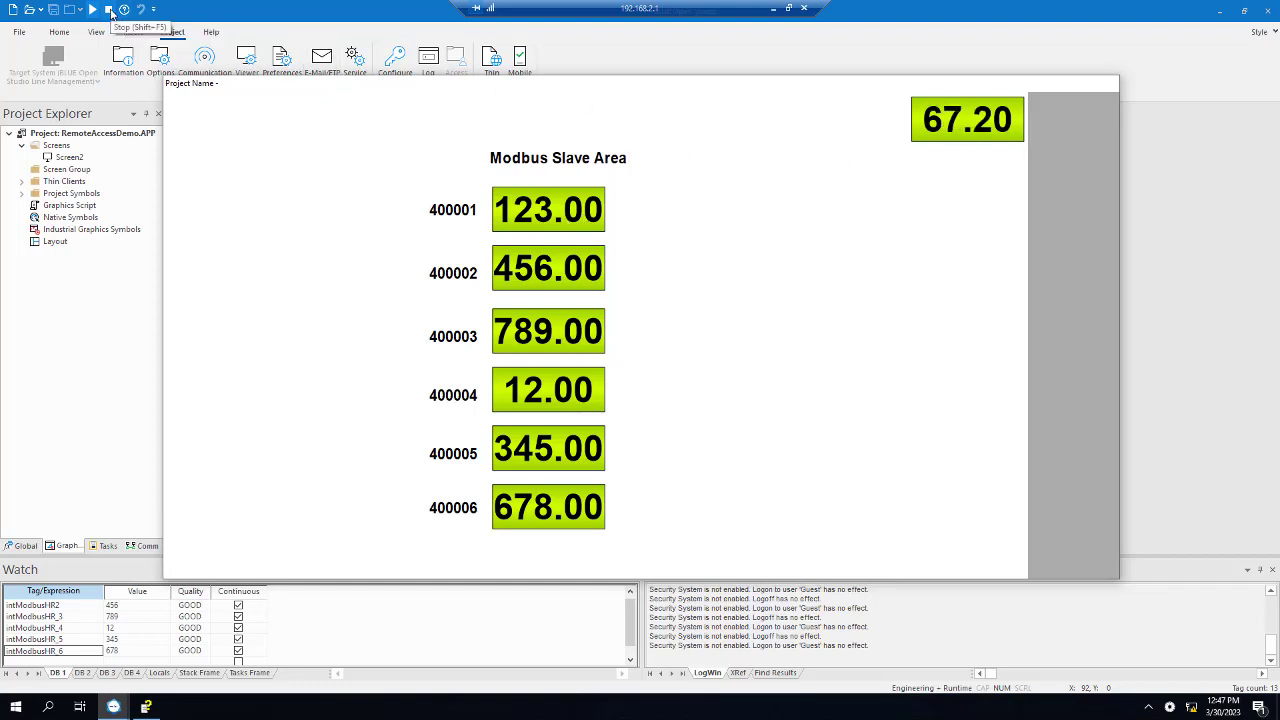
click(109, 10)
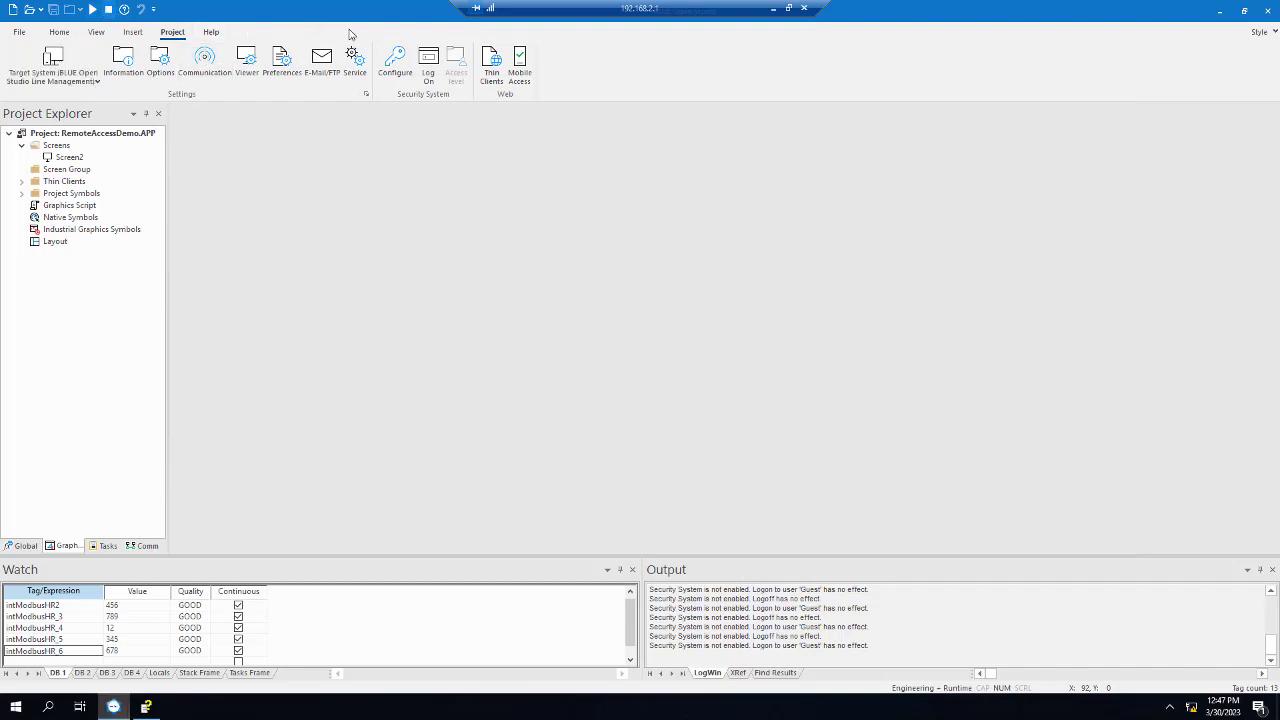
Step: Disable Auto Screen Scaling in the project's viewer settings and apply the change
click(247, 63)
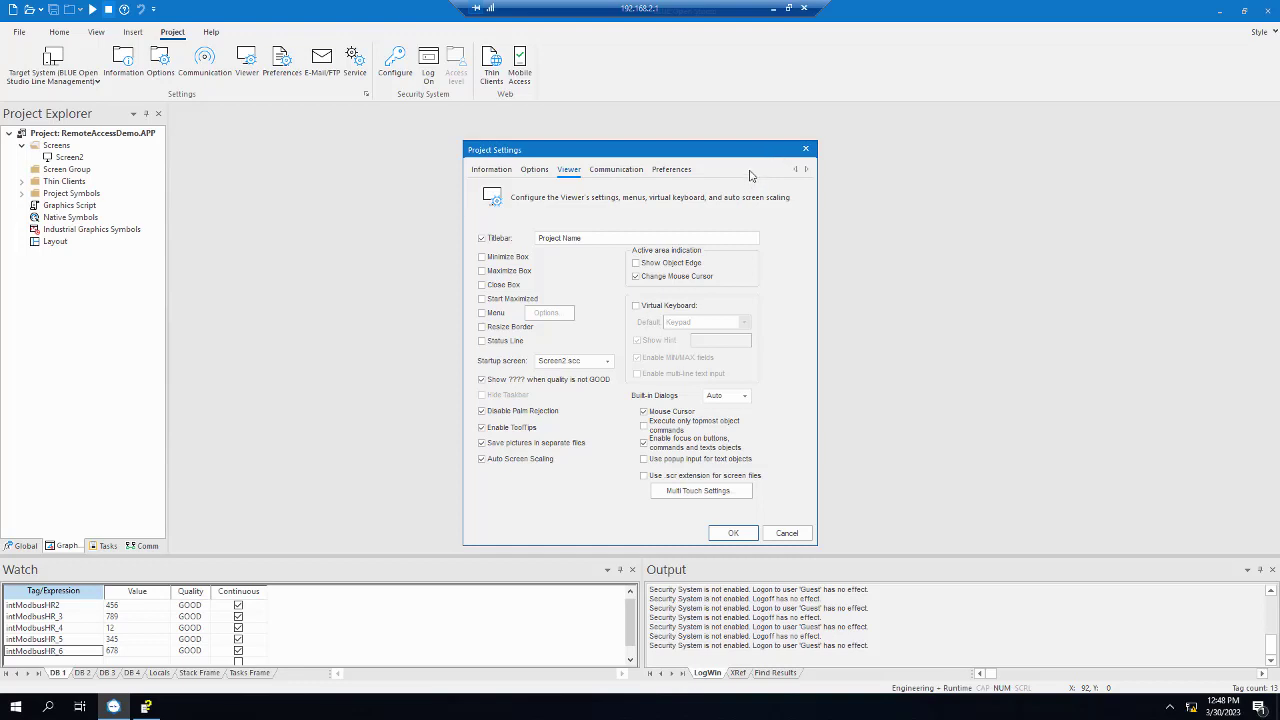
click(482, 459)
click(735, 534)
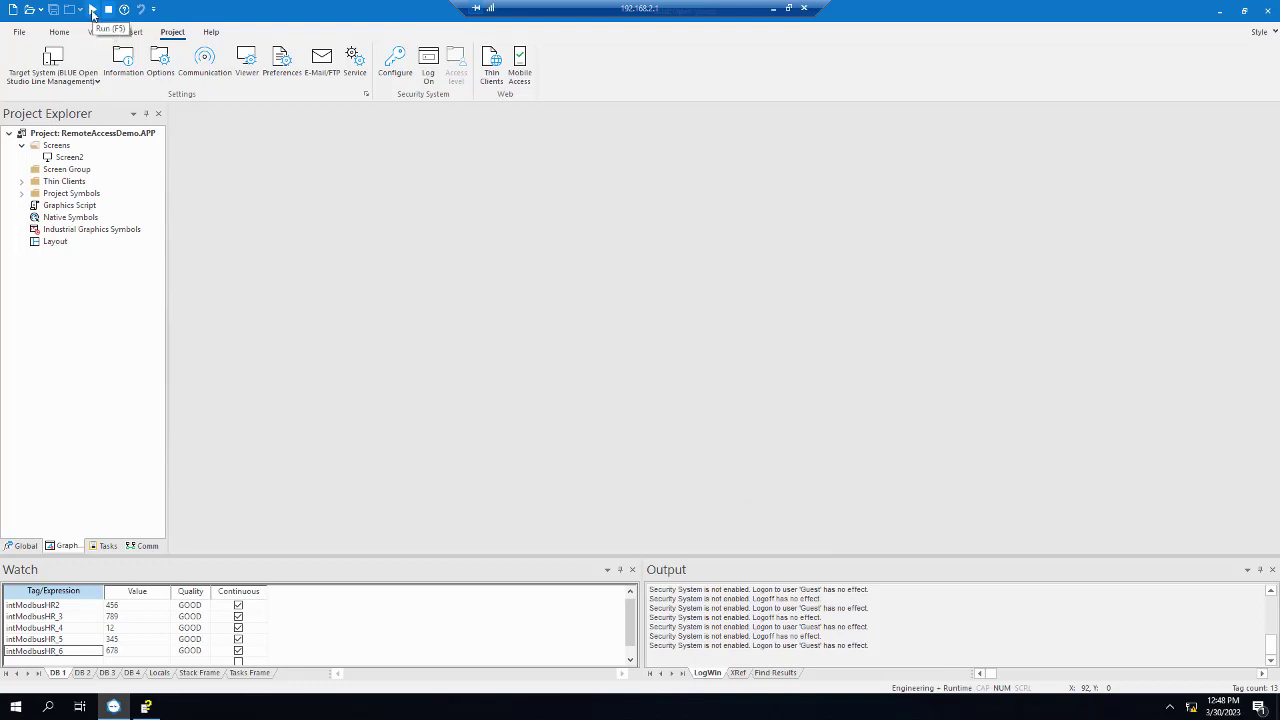
Step: Run the project with Auto Screen Scaling off to compare how the screen fits the viewer window, and stop it
click(92, 12)
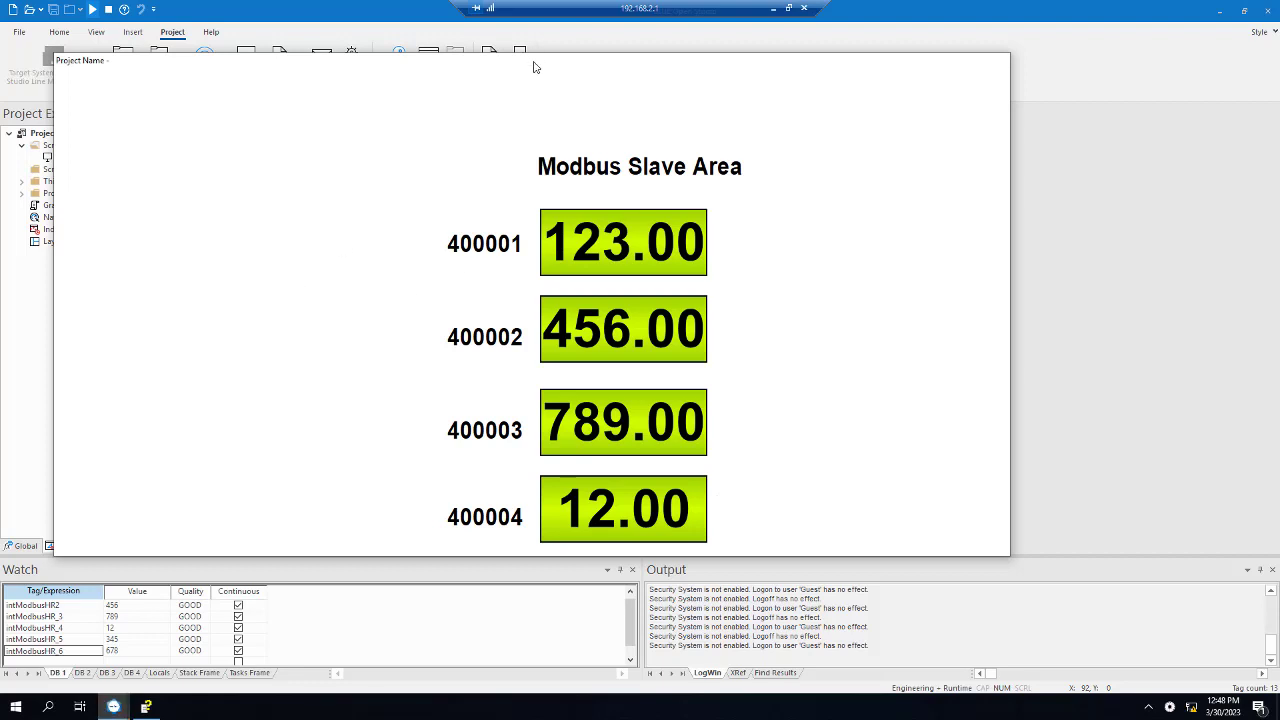
drag(534, 61, 564, 86)
click(108, 9)
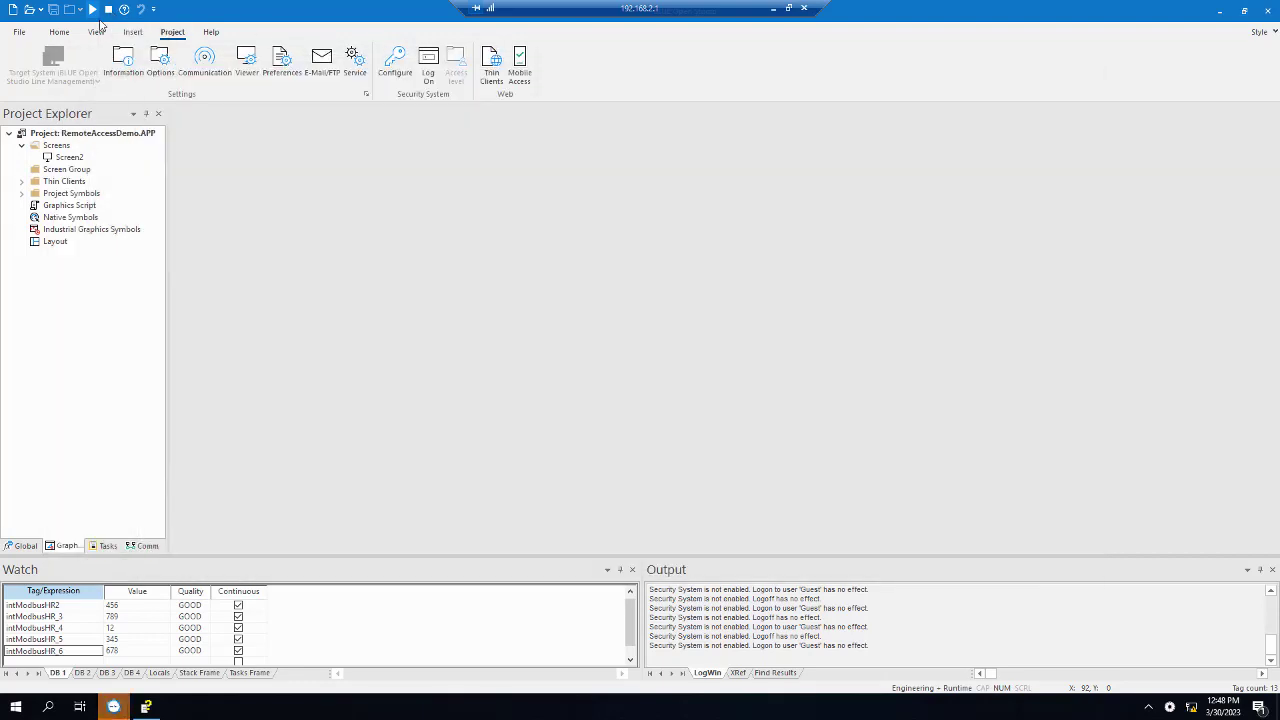
Step: Re-enable Auto Screen Scaling in the project's viewer settings, apply the change, and run the project
click(247, 64)
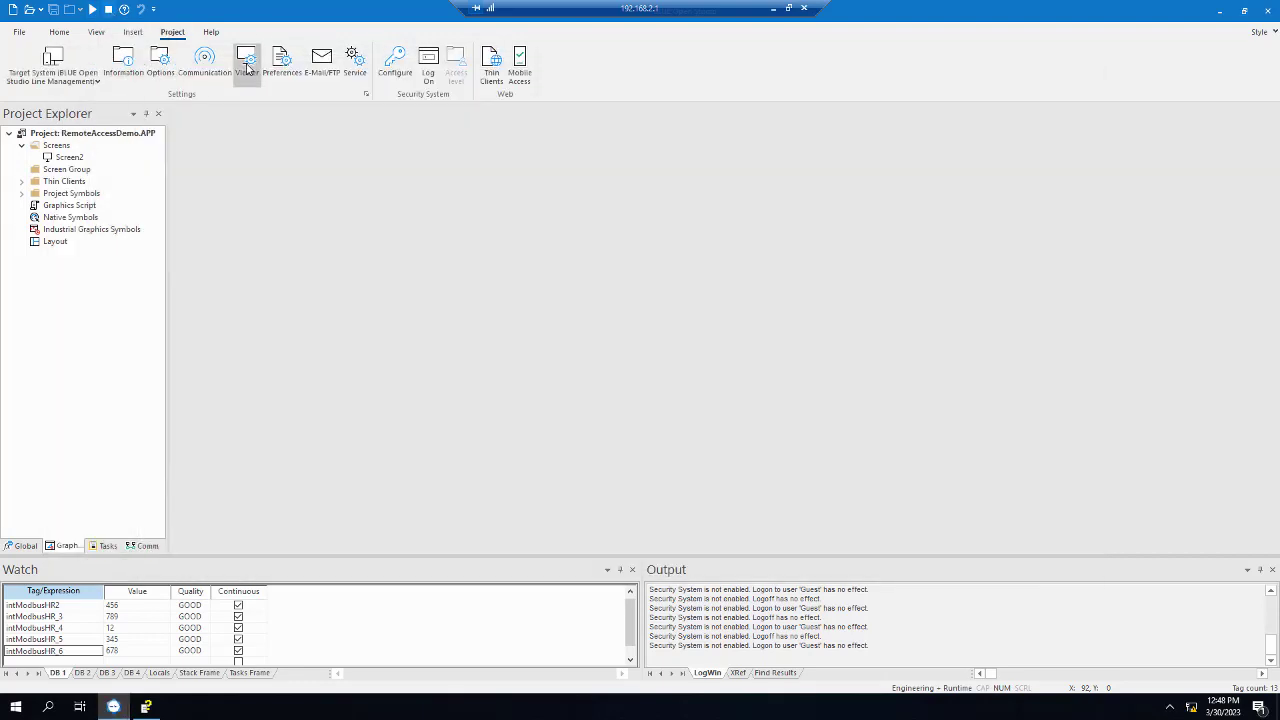
click(481, 459)
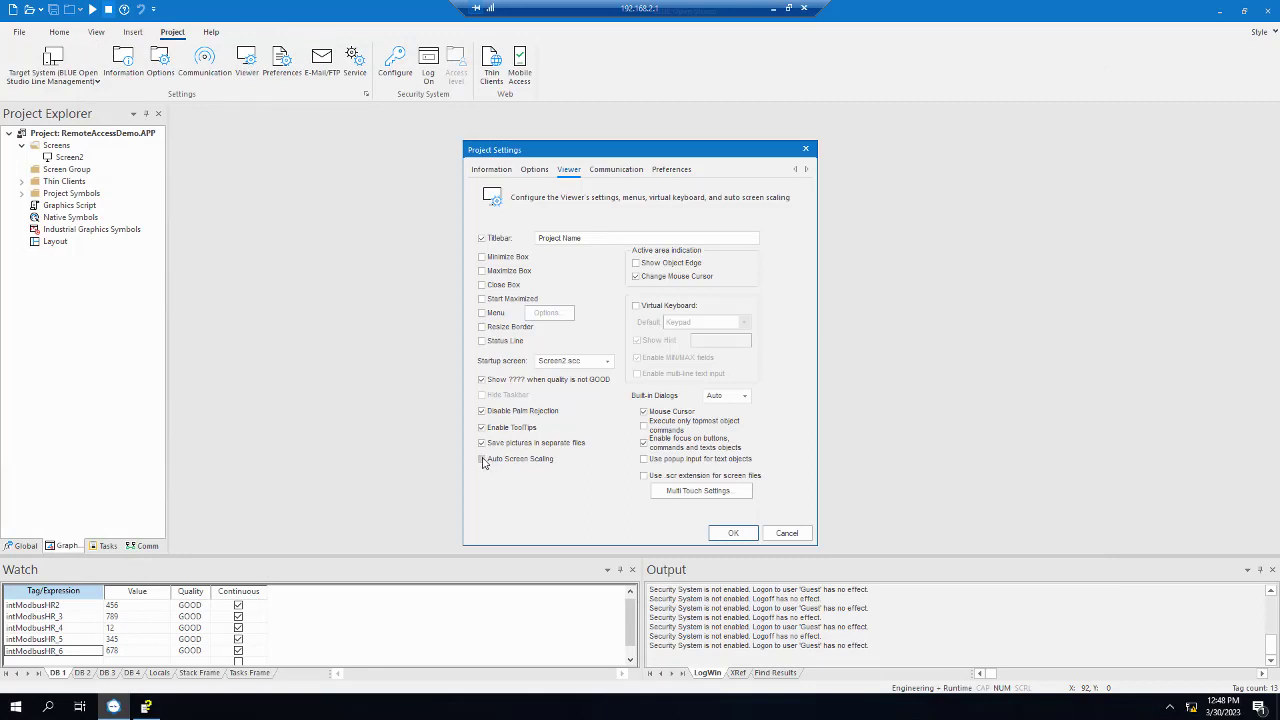
click(737, 534)
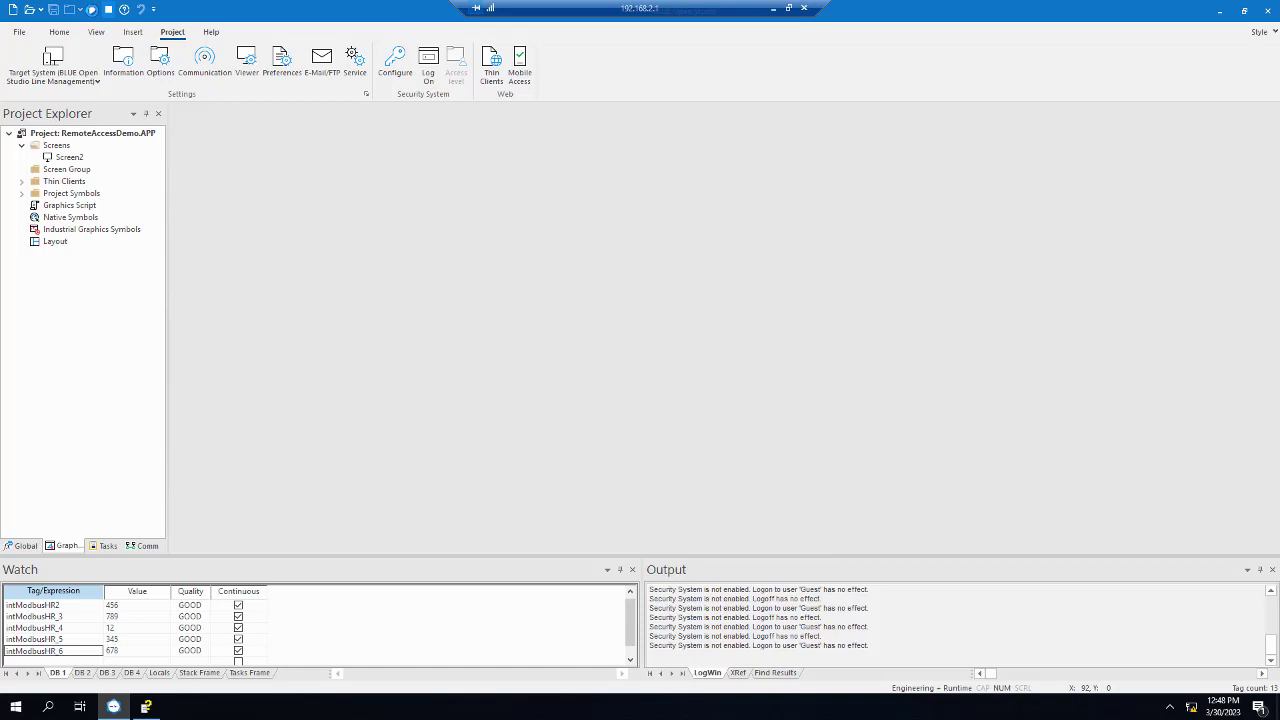
click(91, 9)
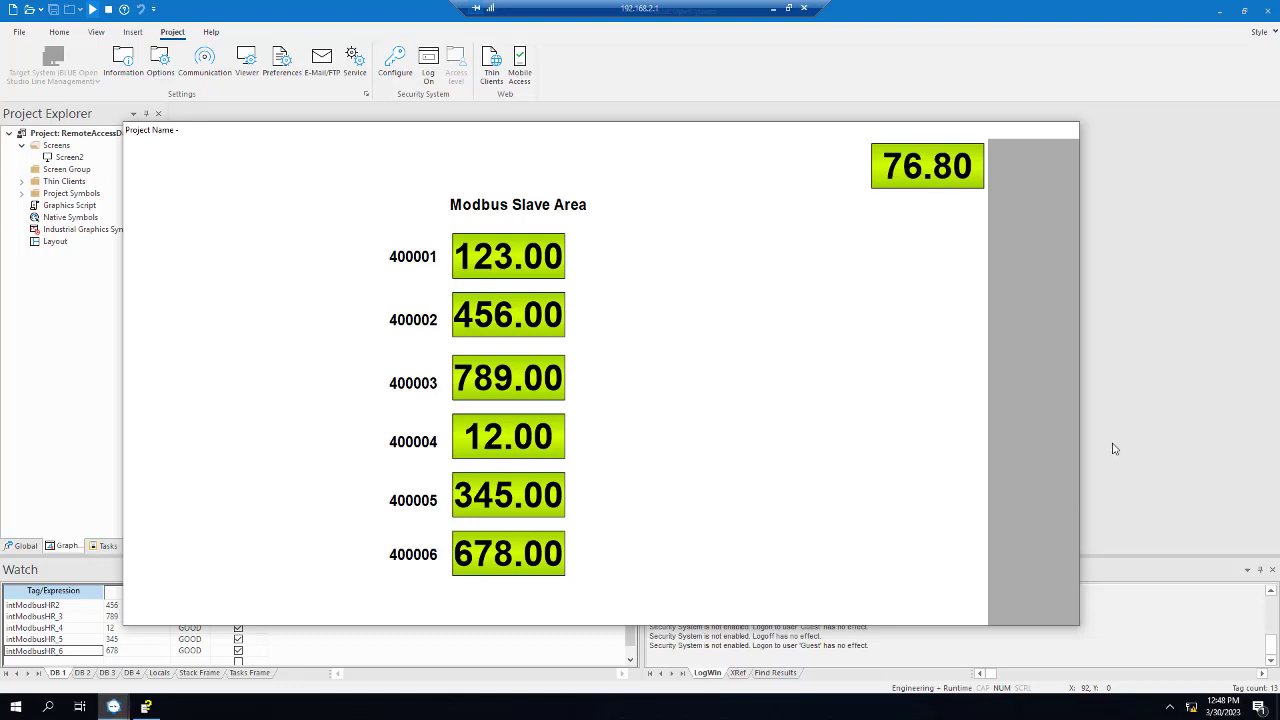
Step: Check the TCP/IP Server's current sessions, widen the Thin Clients Licenses column to read it fully, and close the session list
click(1170, 711)
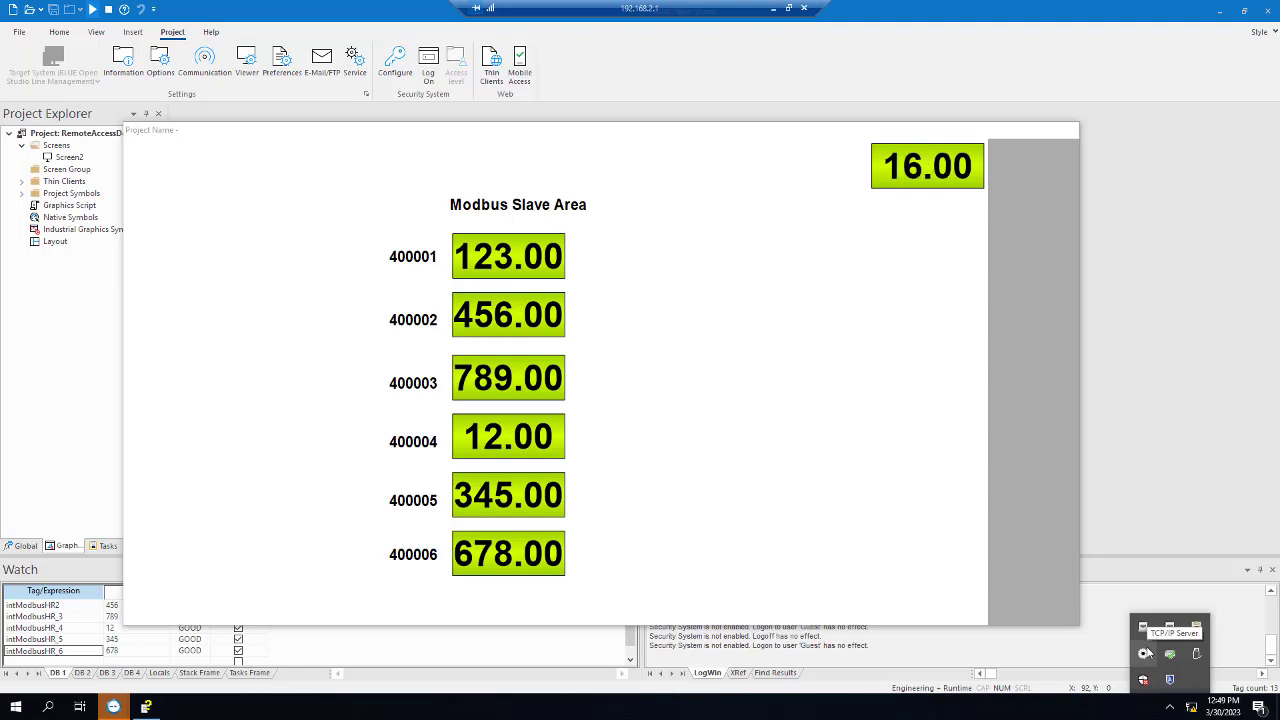
right_click(1146, 654)
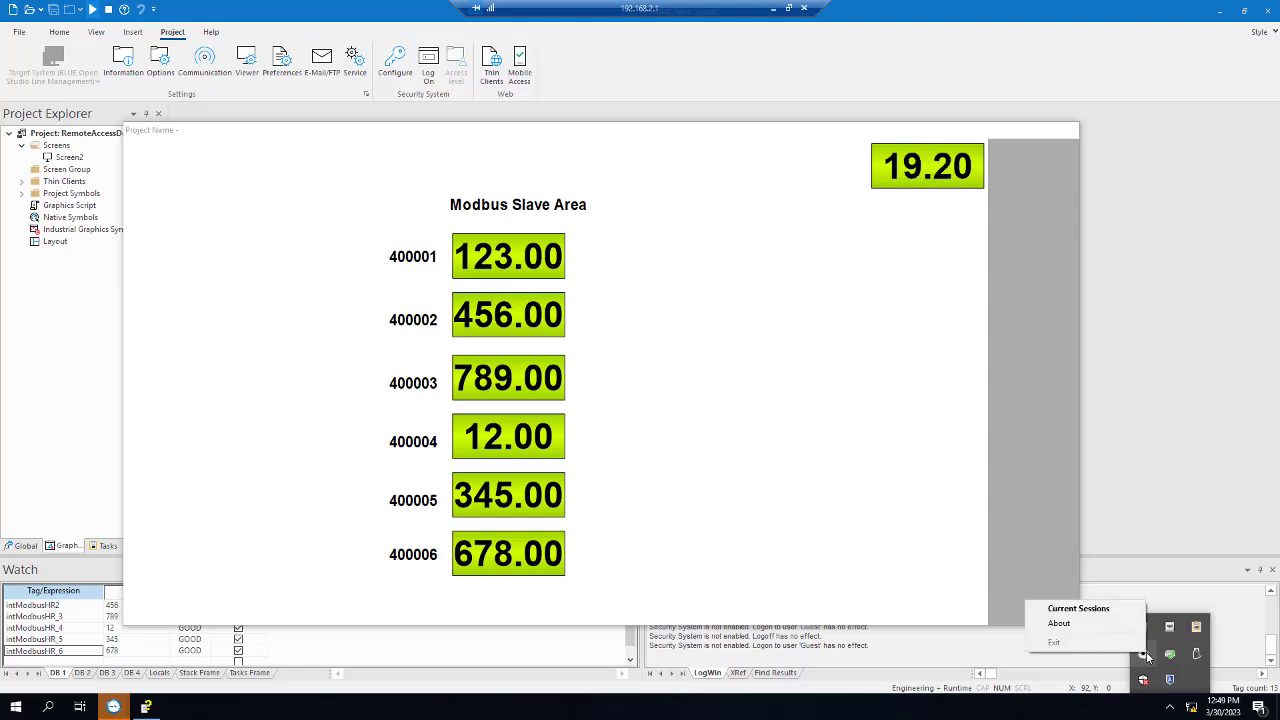
click(1121, 607)
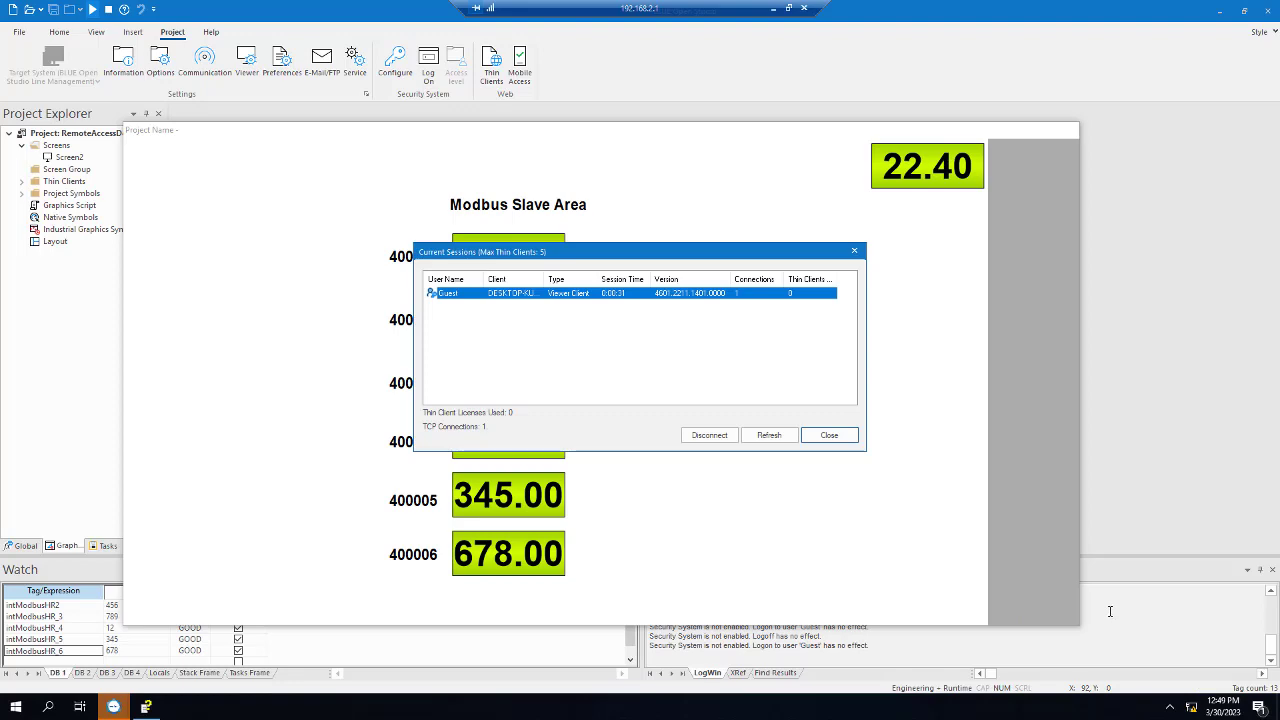
drag(768, 252, 772, 225)
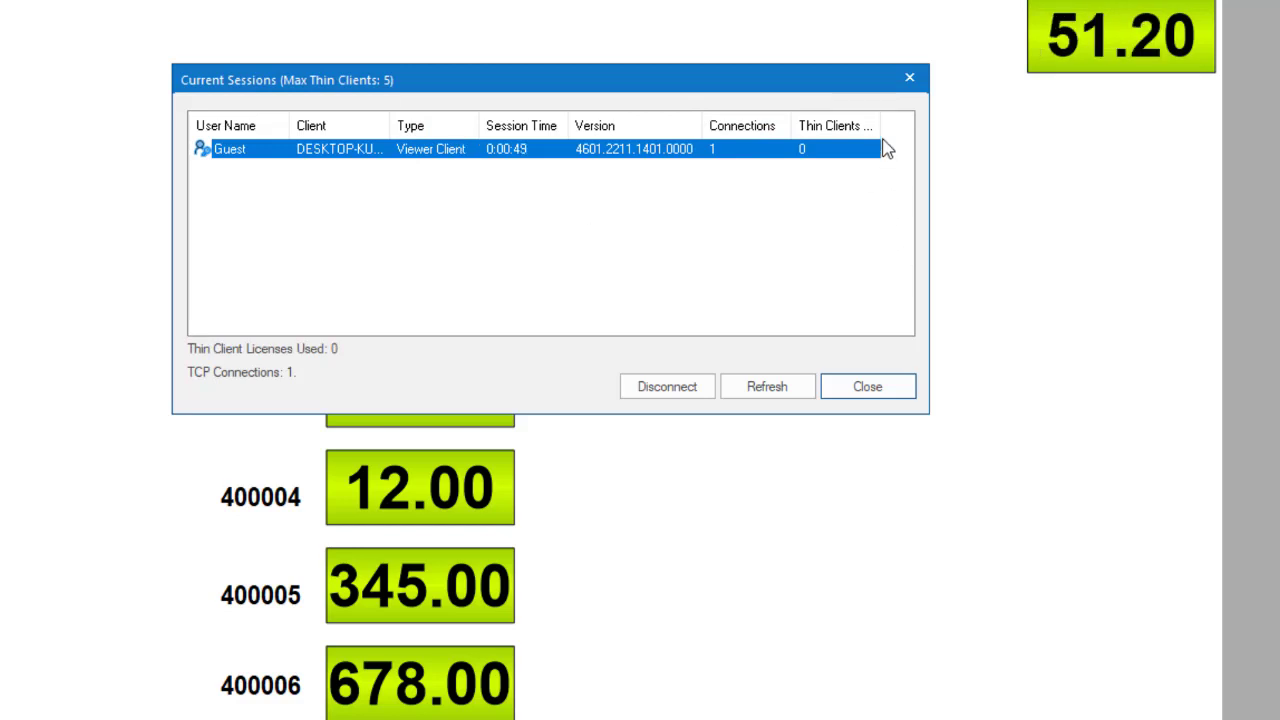
double_click(910, 125)
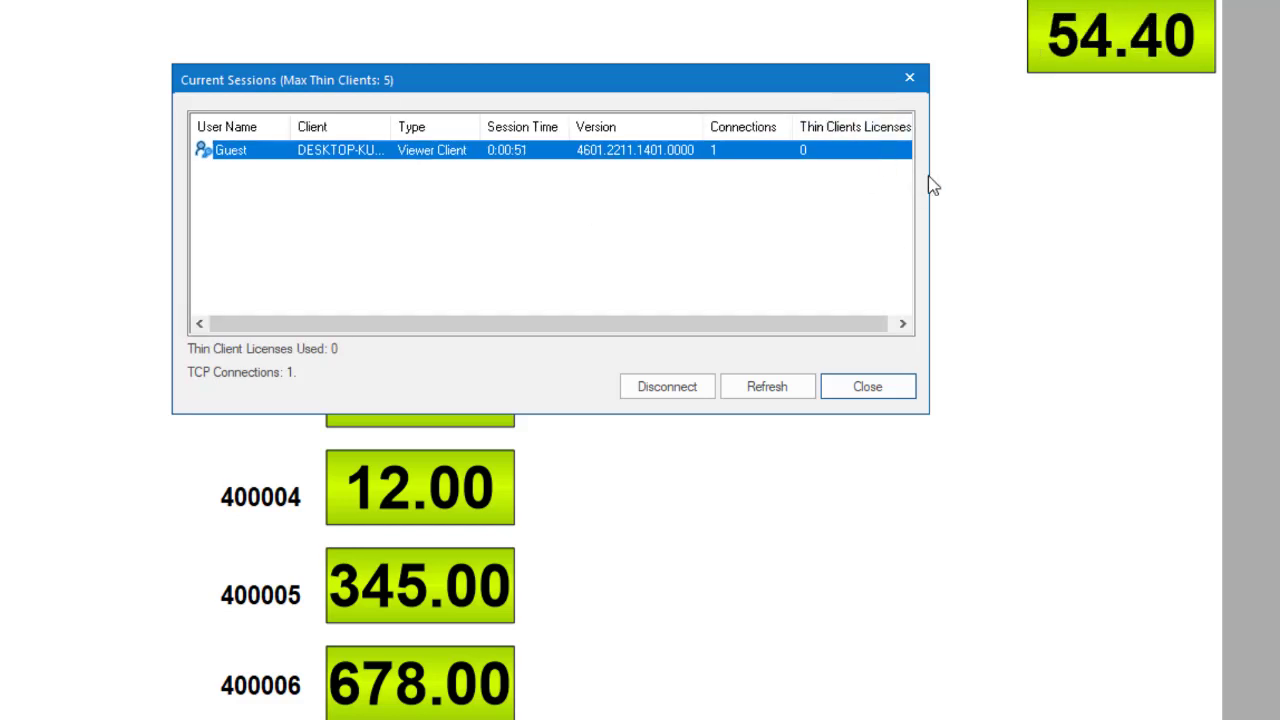
drag(860, 333, 909, 326)
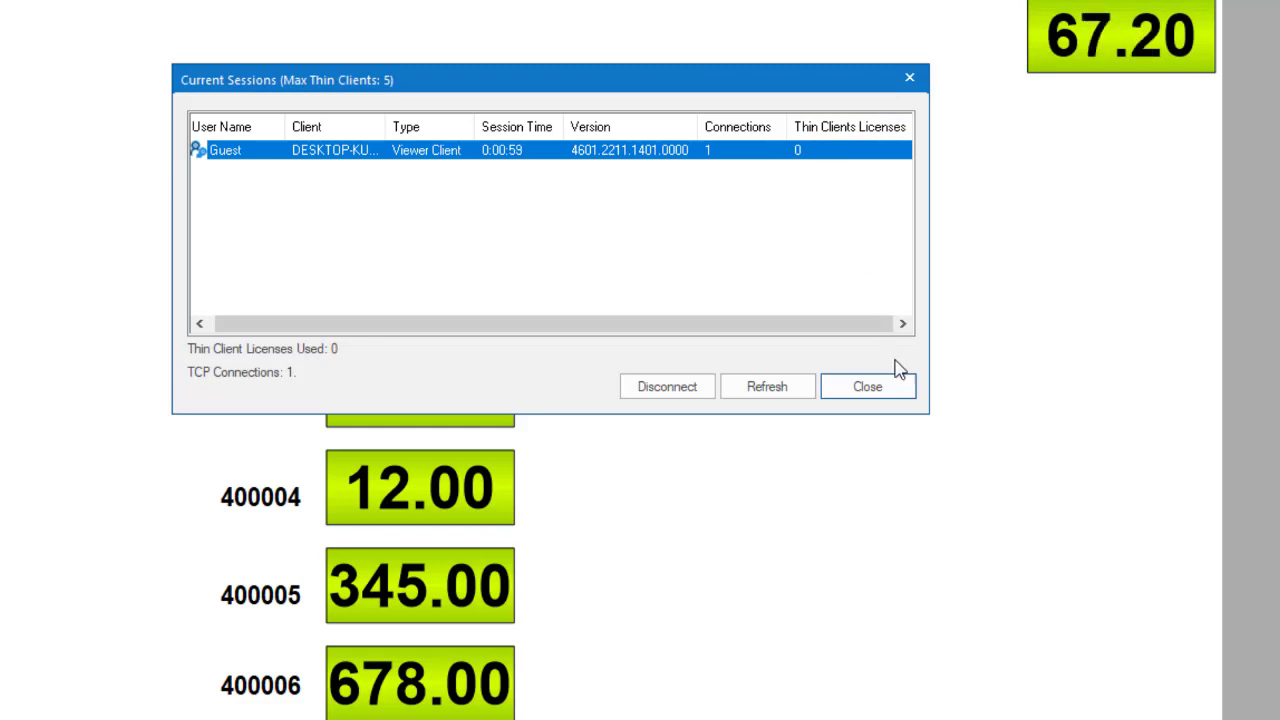
click(868, 390)
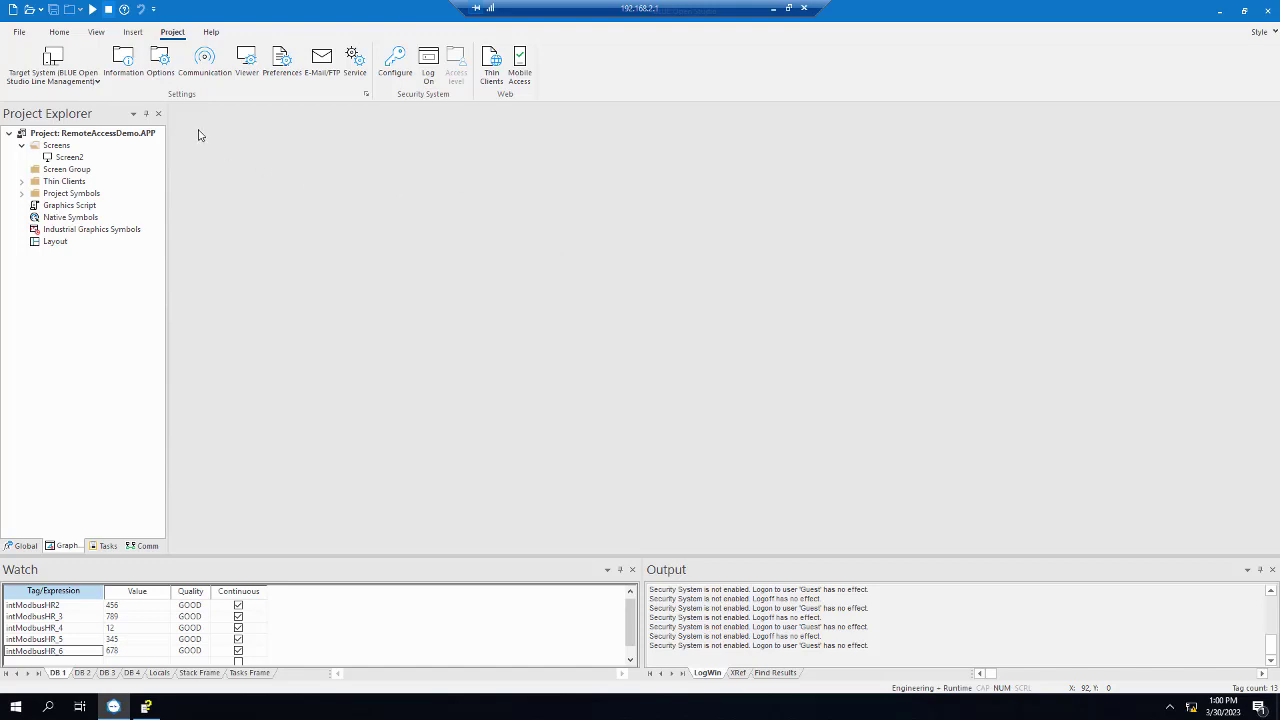
Step: Open the RemoteAccessDemo project folder in File Explorer, view its files, and go up to the BLUE Open Studio 2020 Projects folder
click(55, 33)
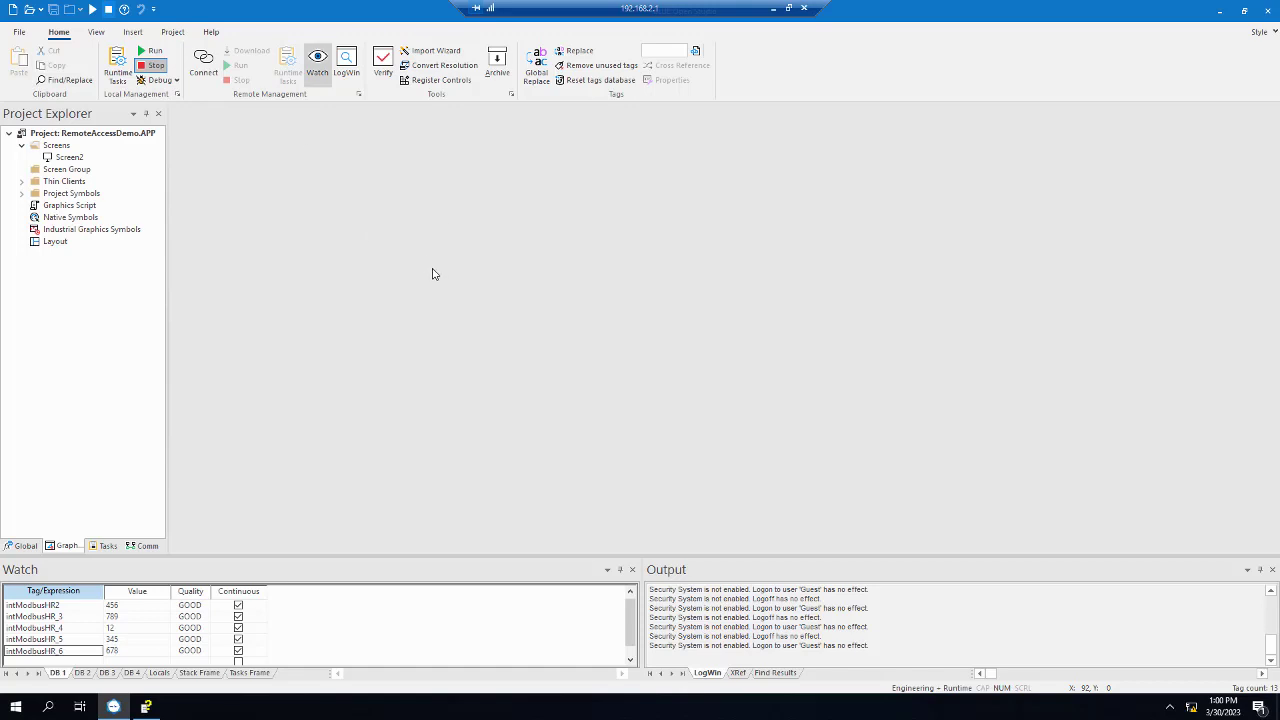
click(112, 134)
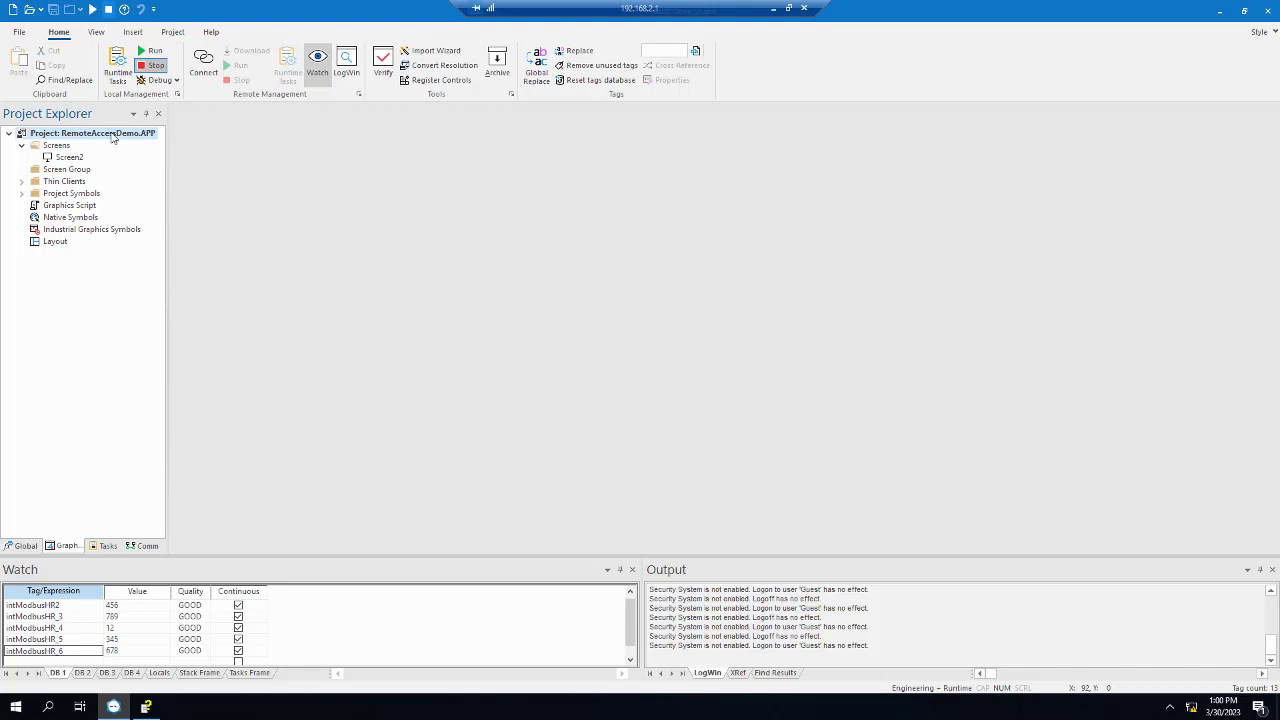
right_click(113, 138)
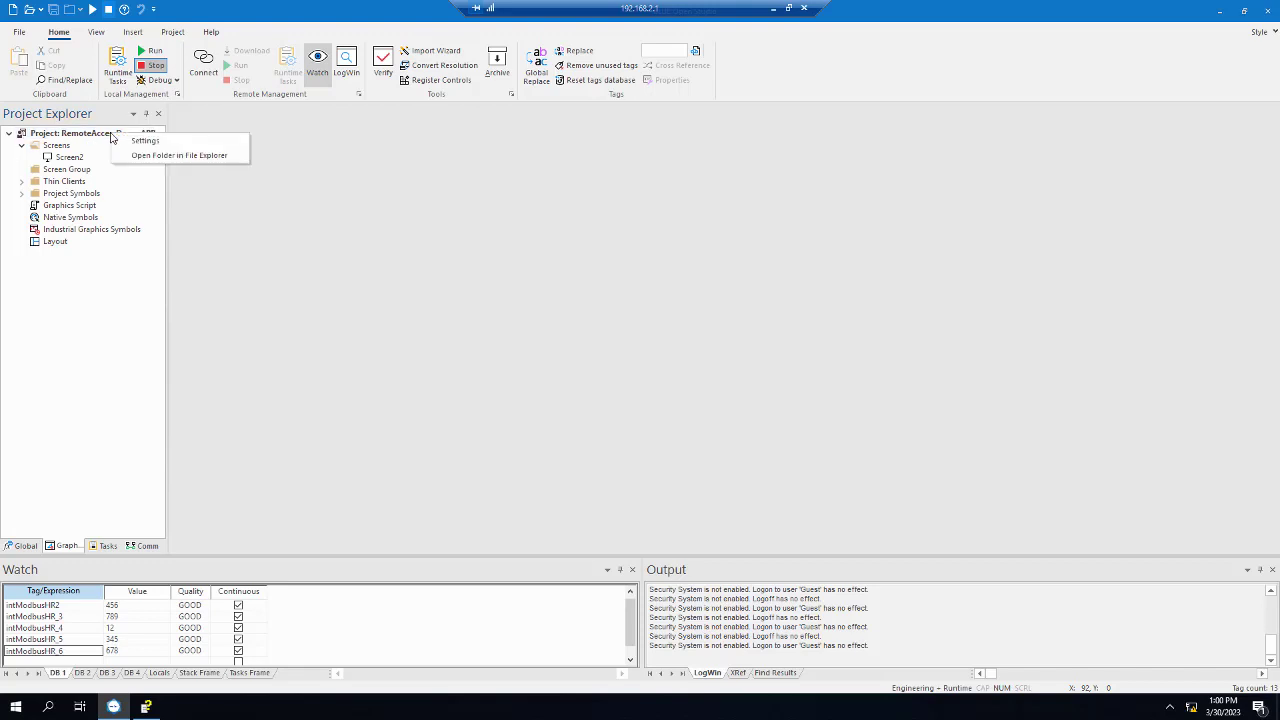
click(170, 157)
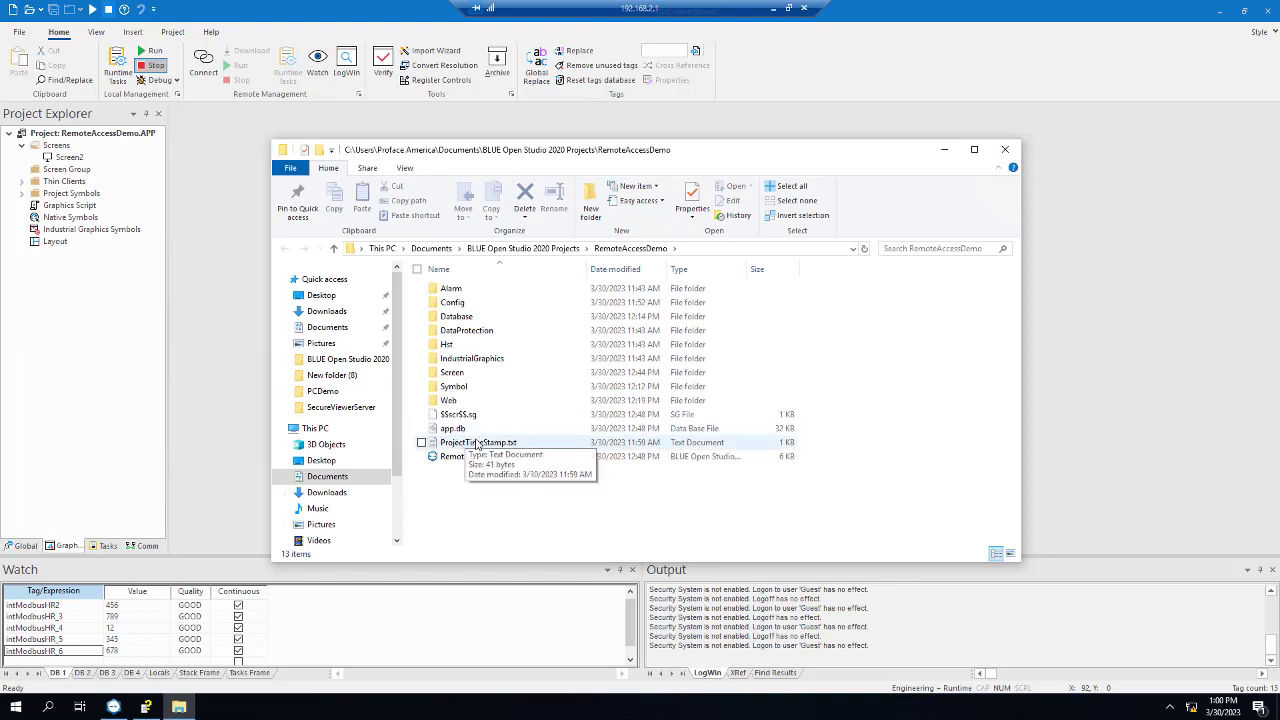
click(551, 249)
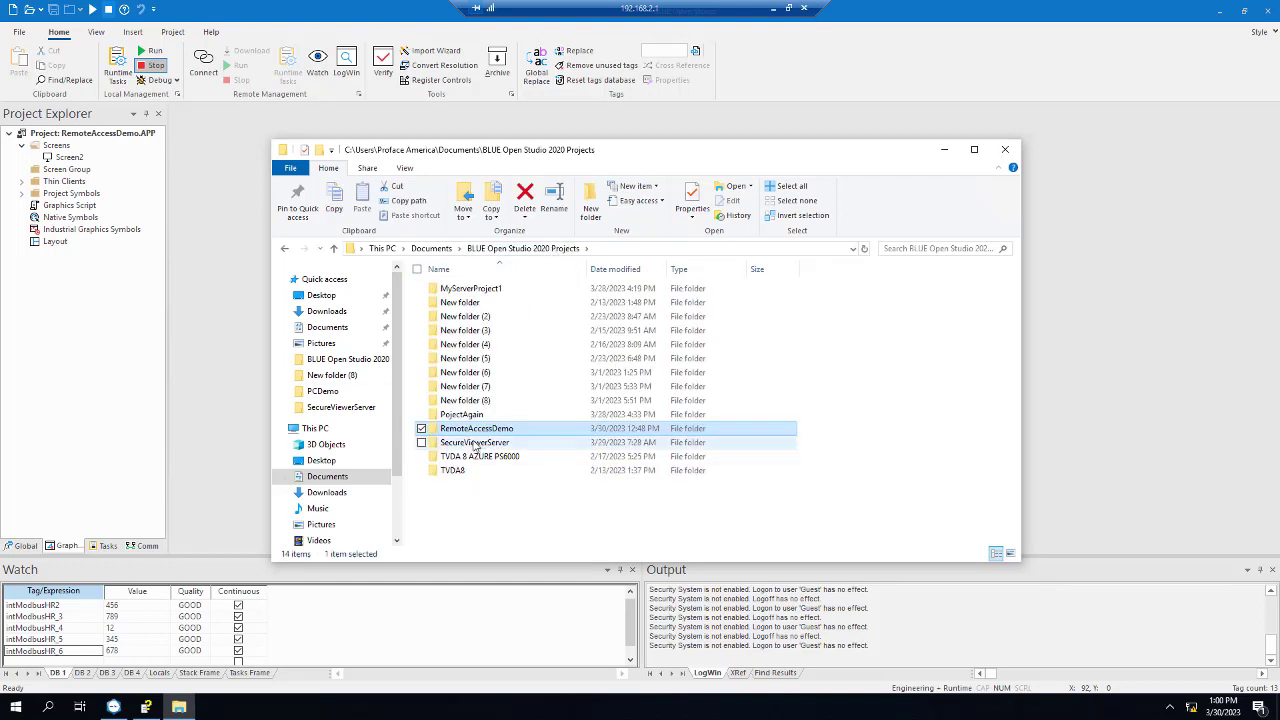
double_click(517, 436)
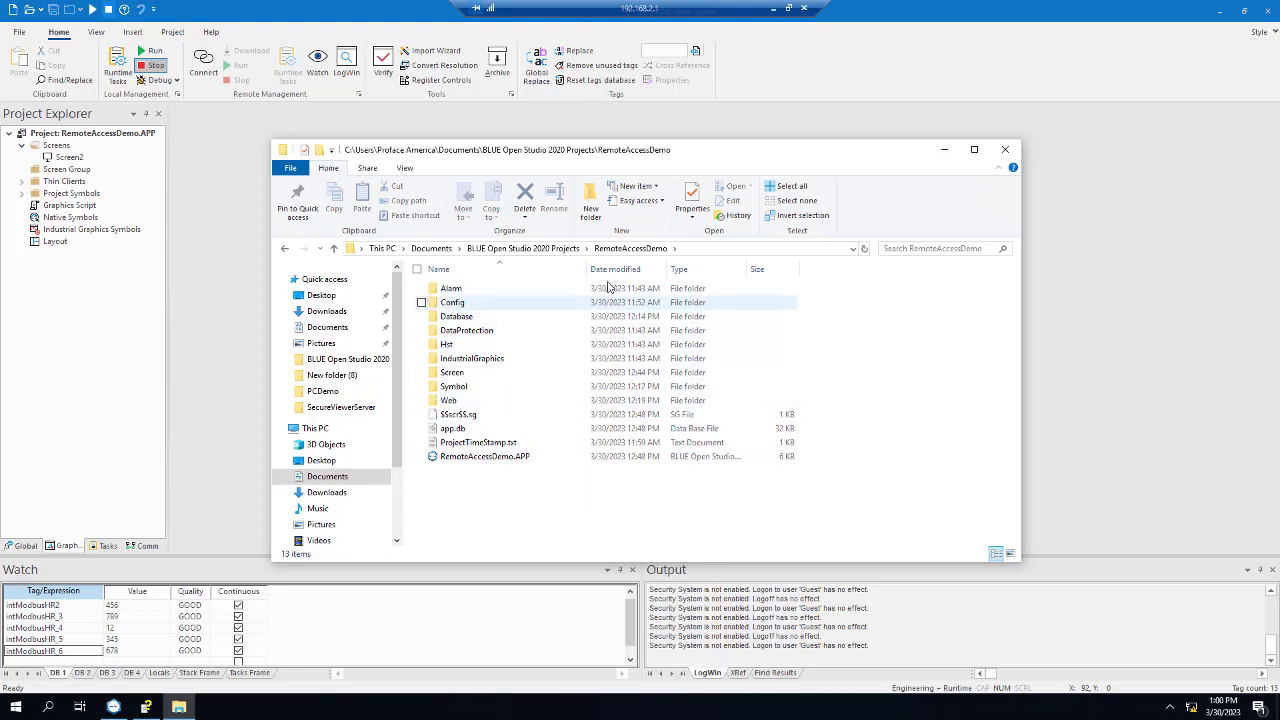
click(546, 250)
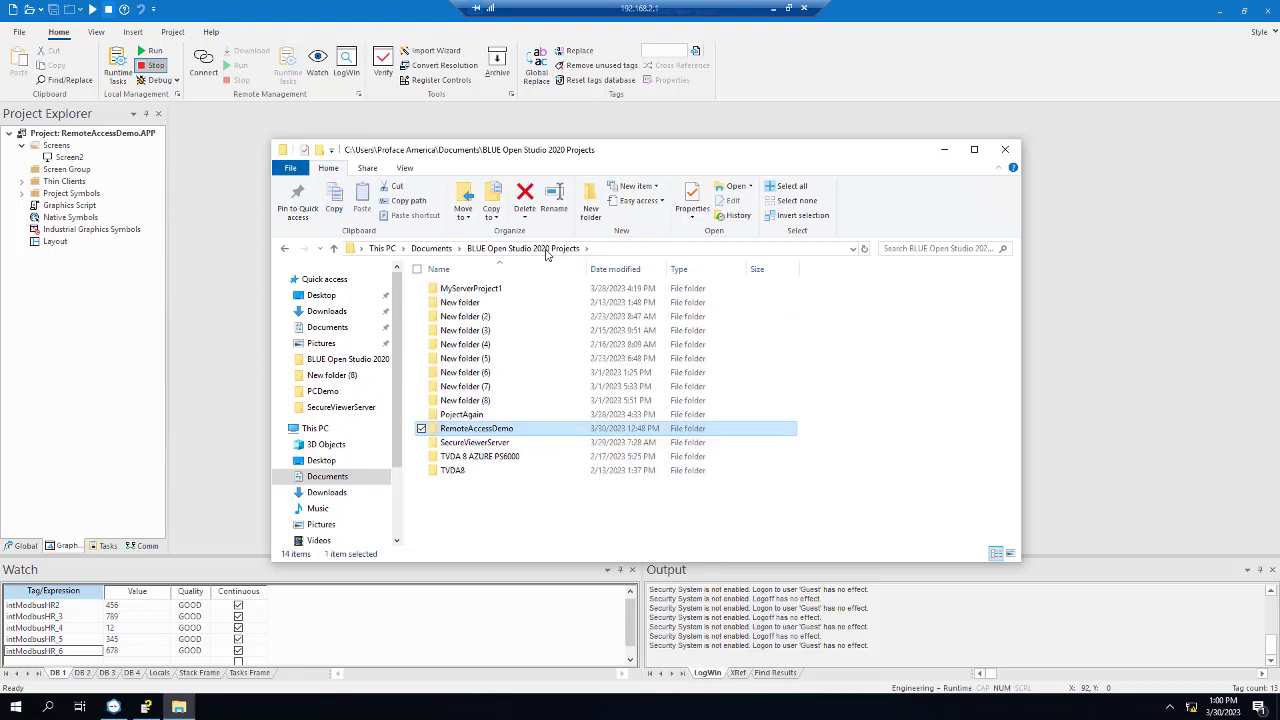
Step: Copy the RemoteAccessDemo folder to the root of USB Drive (D:)
right_click(497, 430)
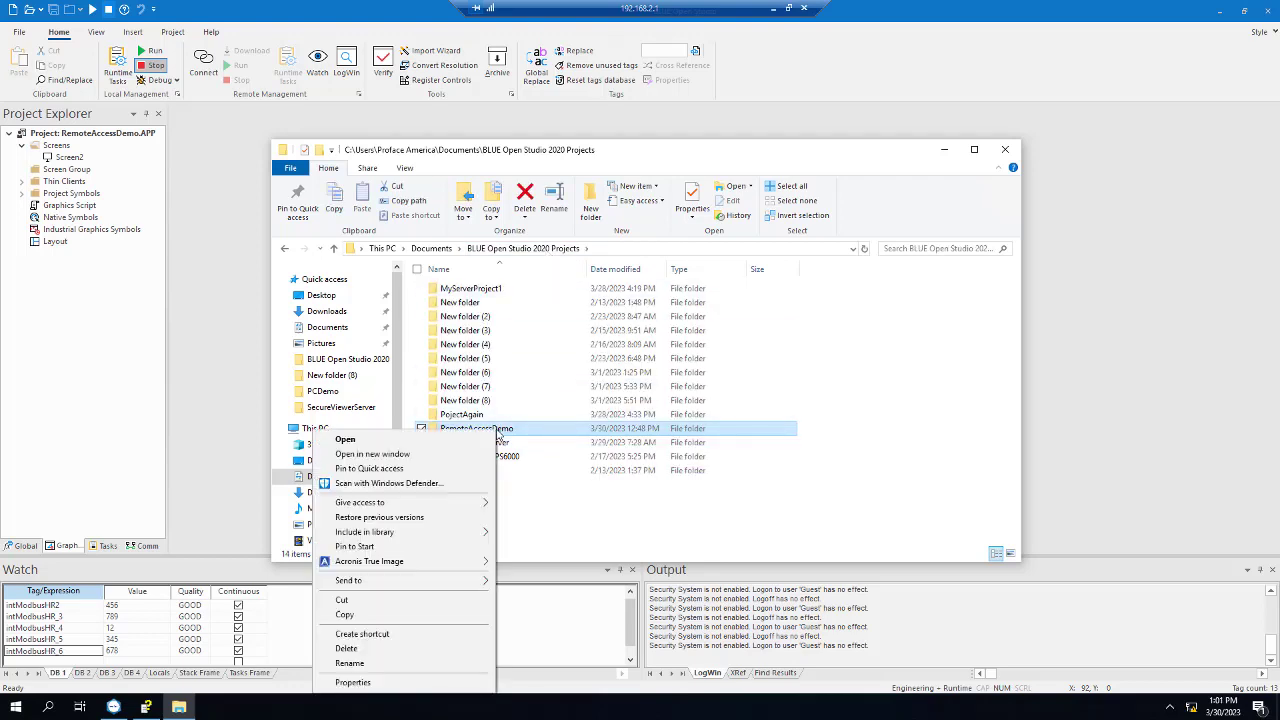
click(392, 622)
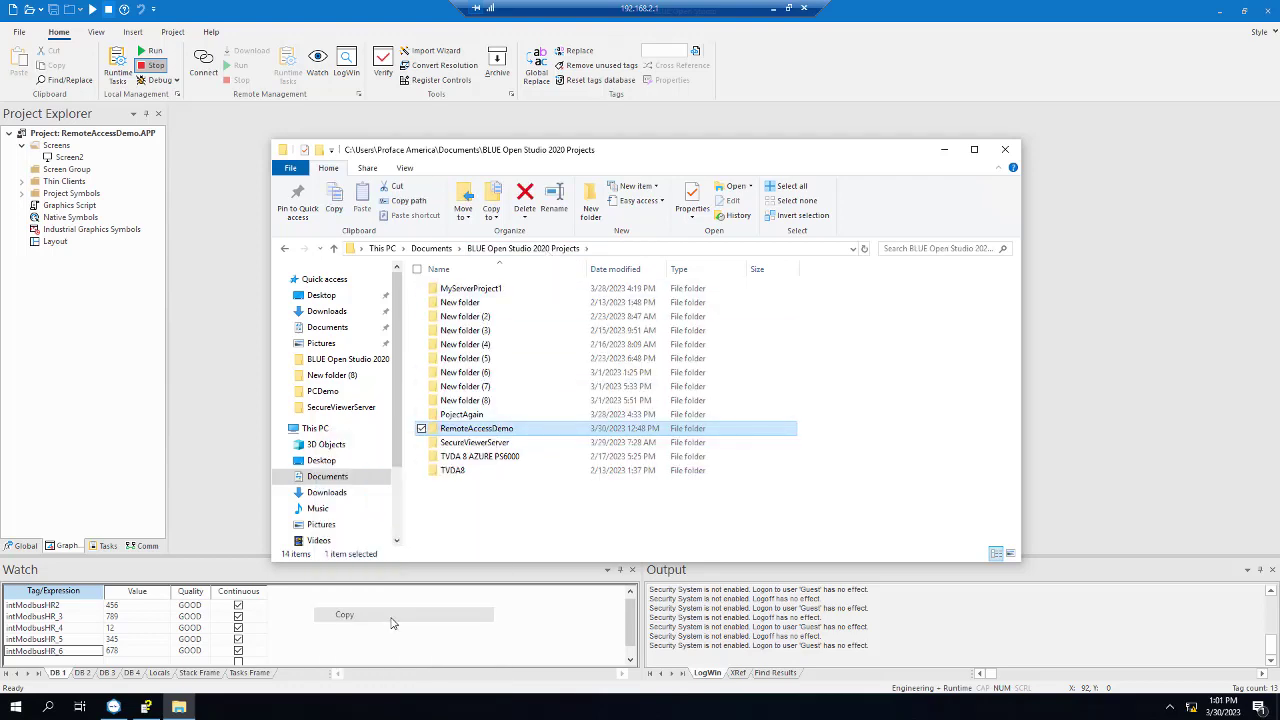
scroll(398, 416, down, 3)
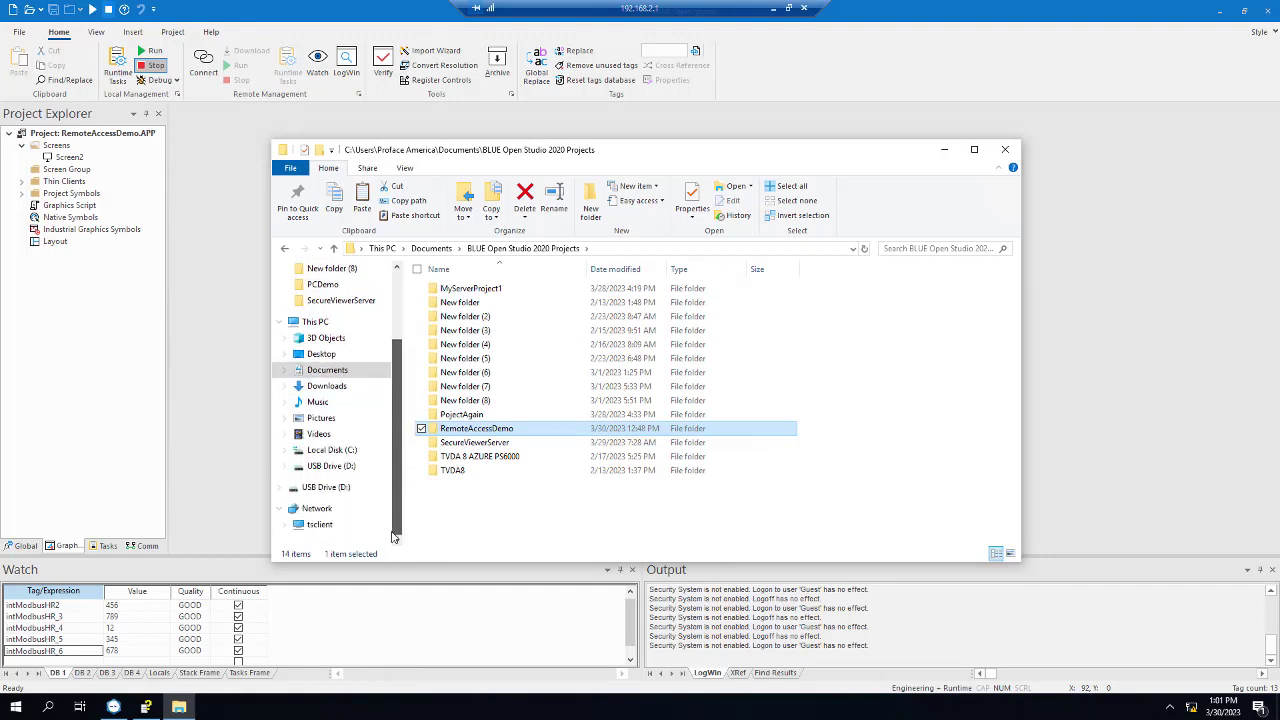
click(318, 487)
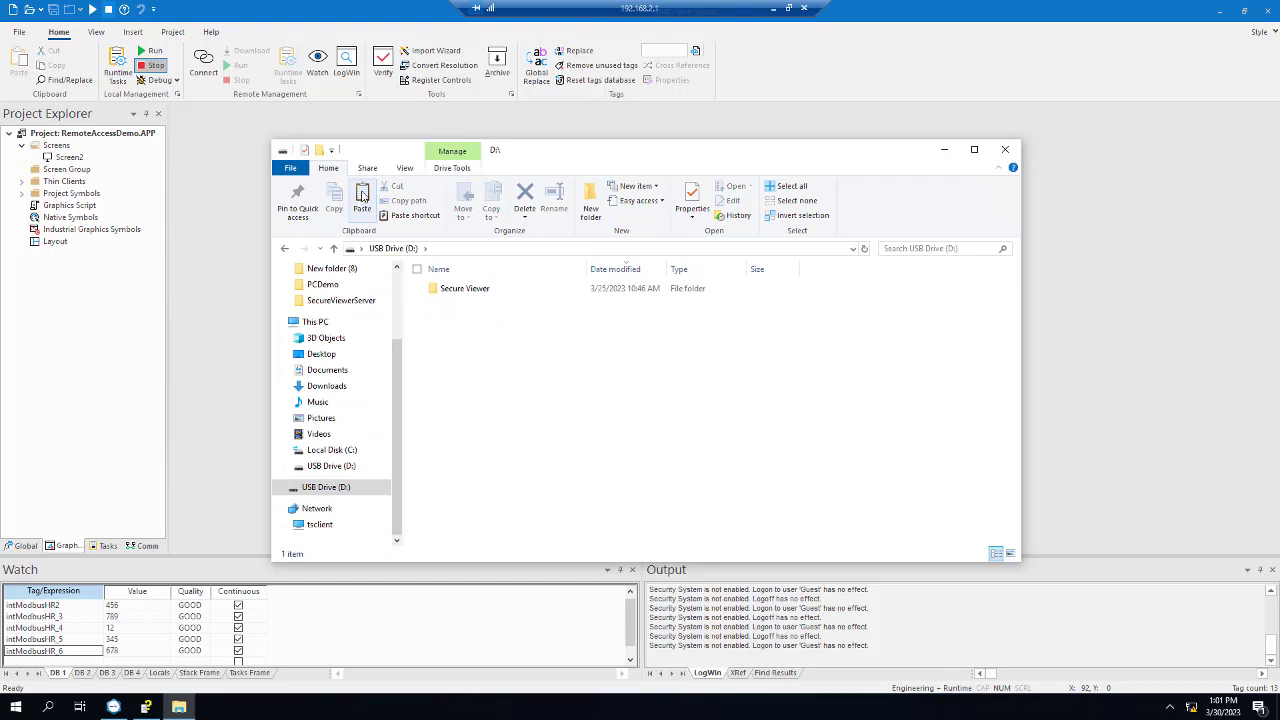
click(361, 196)
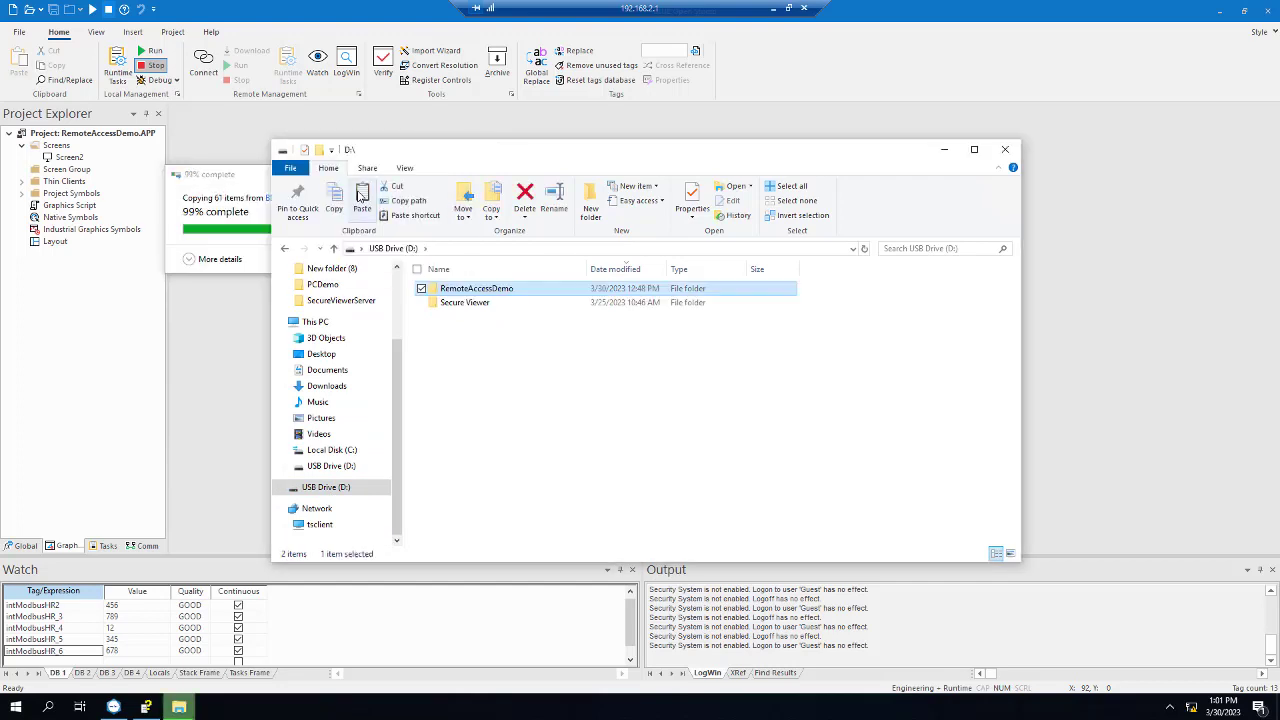
click(594, 392)
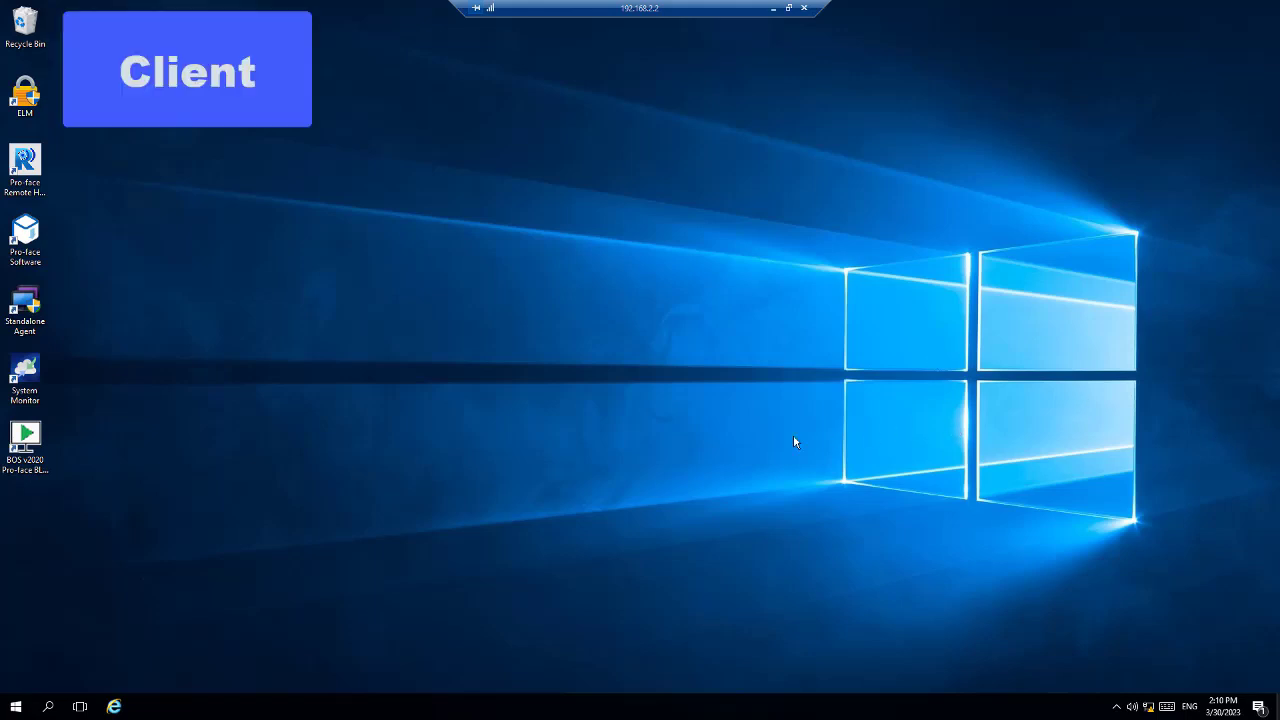
Step: On the client, examine the copied project files in C:\Client APP Storage\RemoteAccessDemo, return to the drive's root, and minimize File Explorer
click(16, 706)
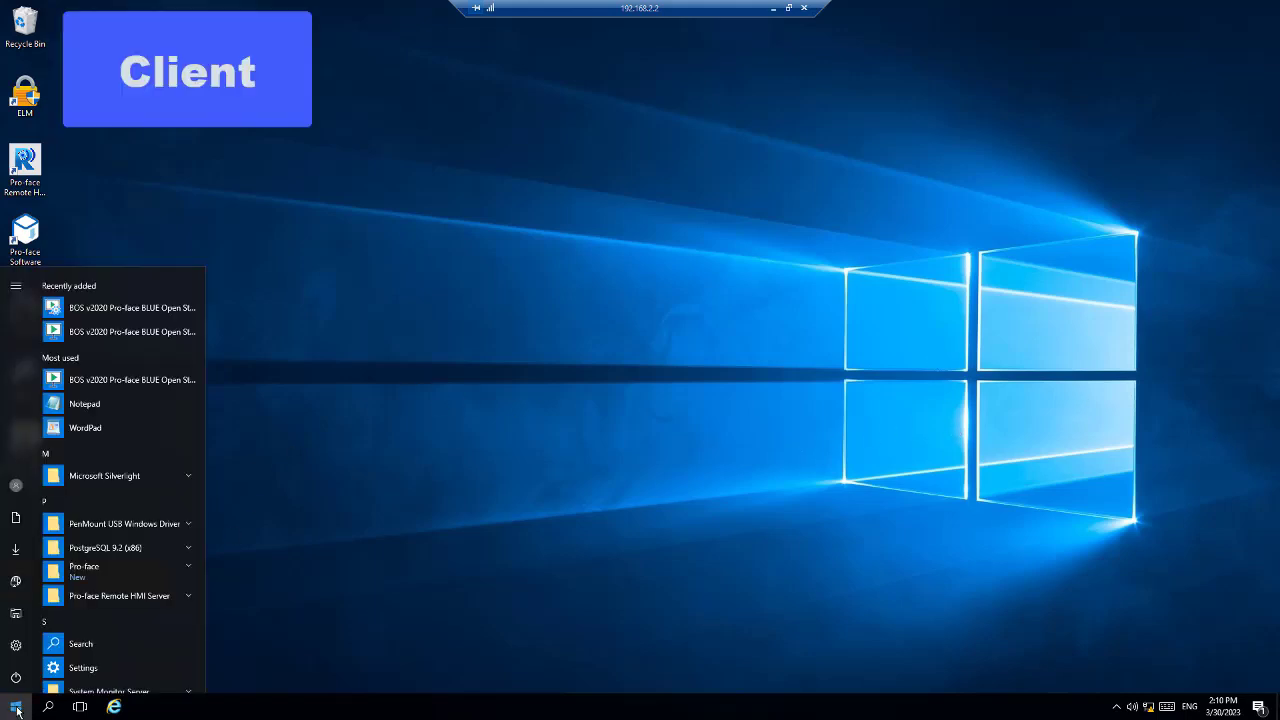
click(17, 626)
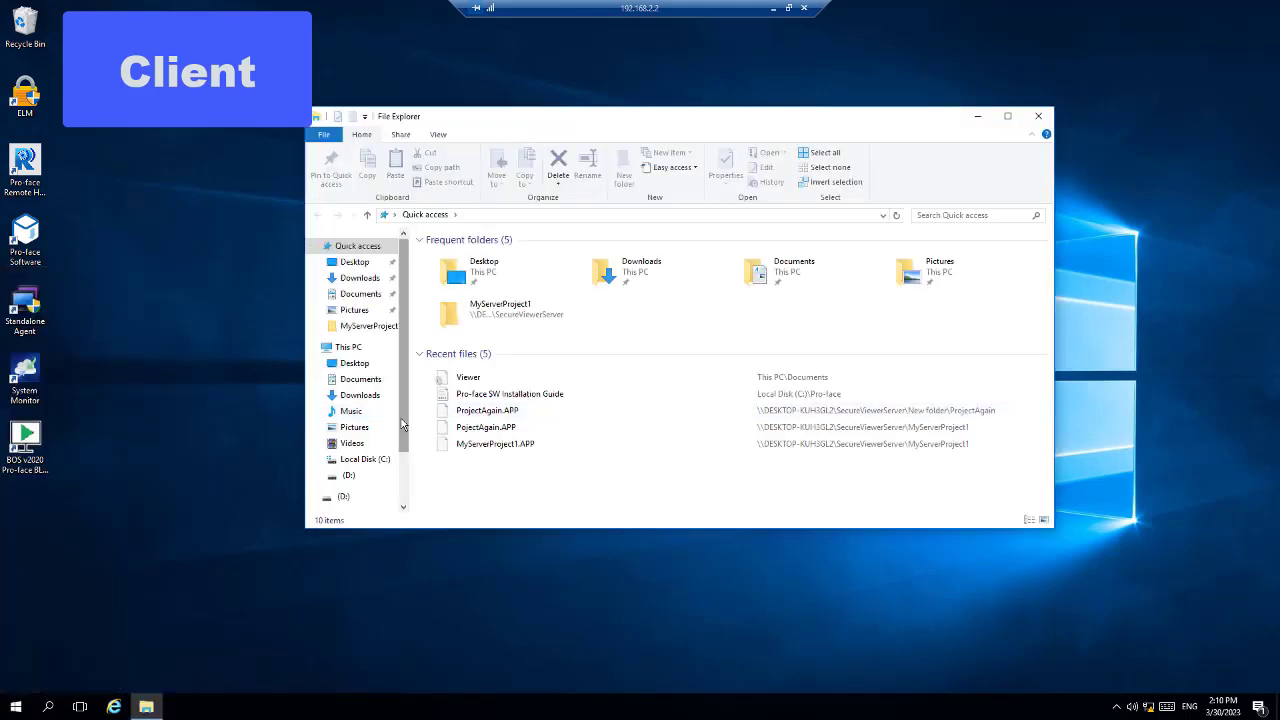
click(358, 462)
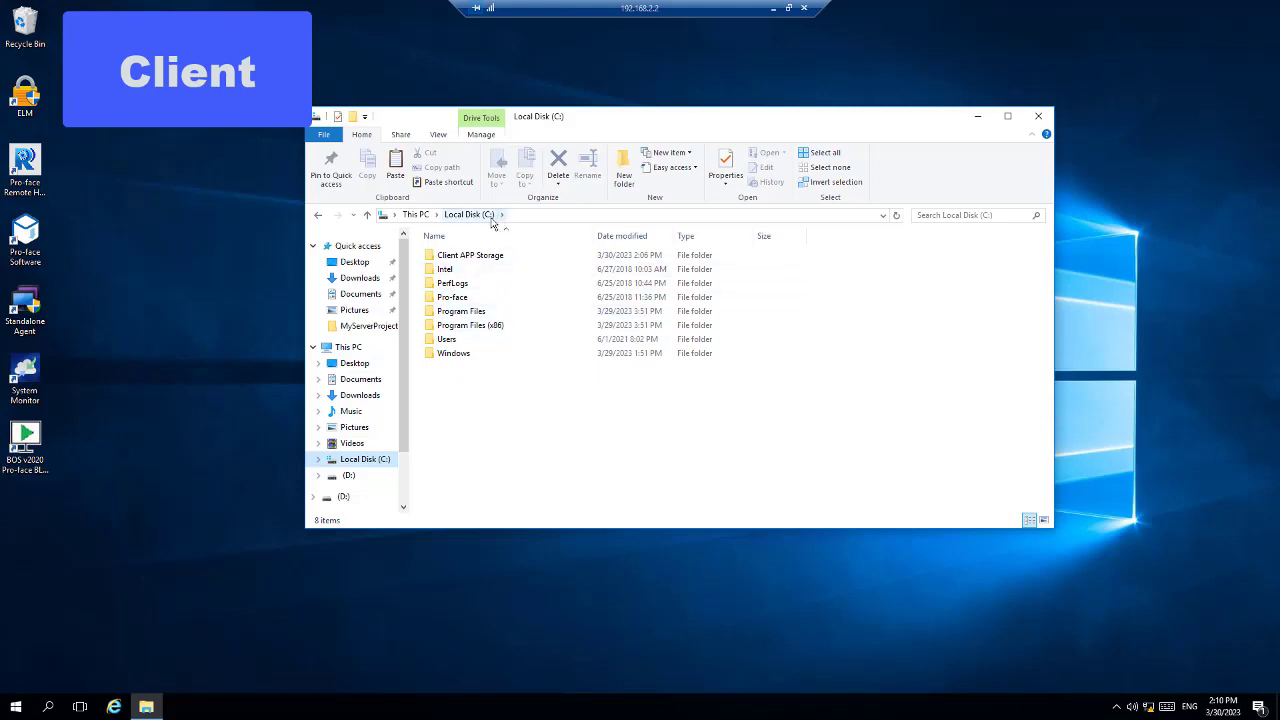
click(483, 259)
double_click(483, 259)
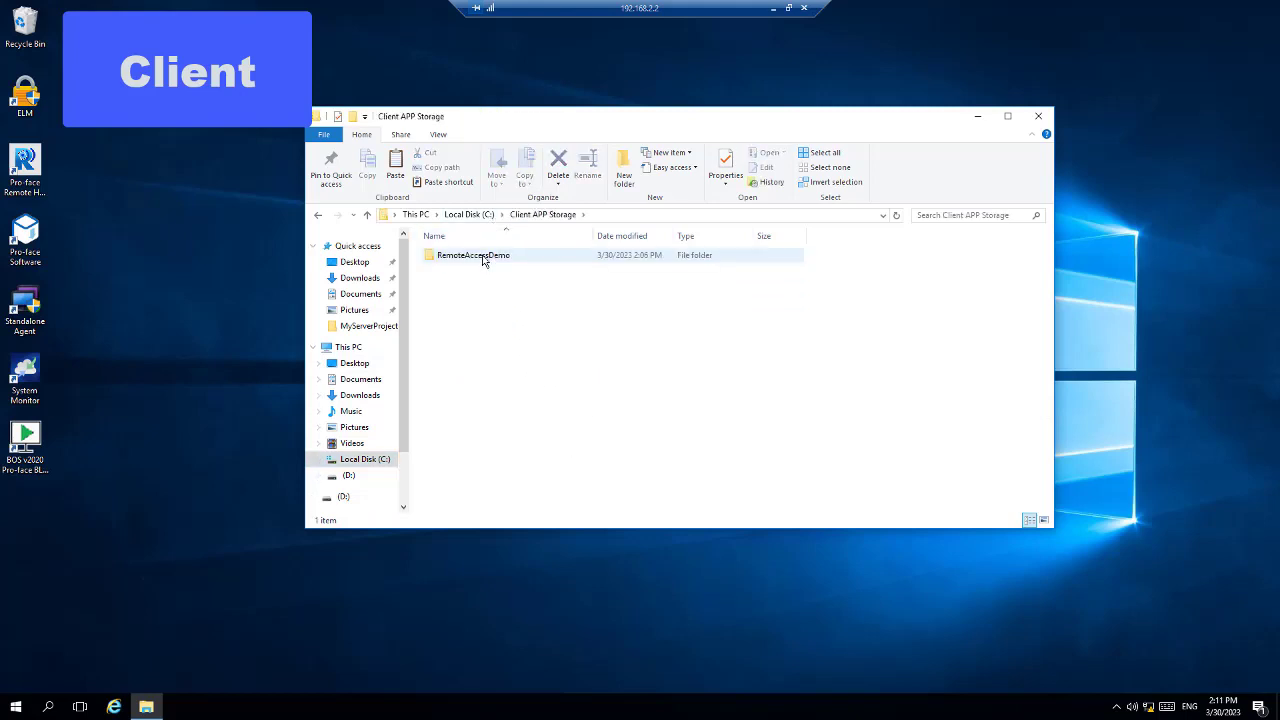
double_click(483, 259)
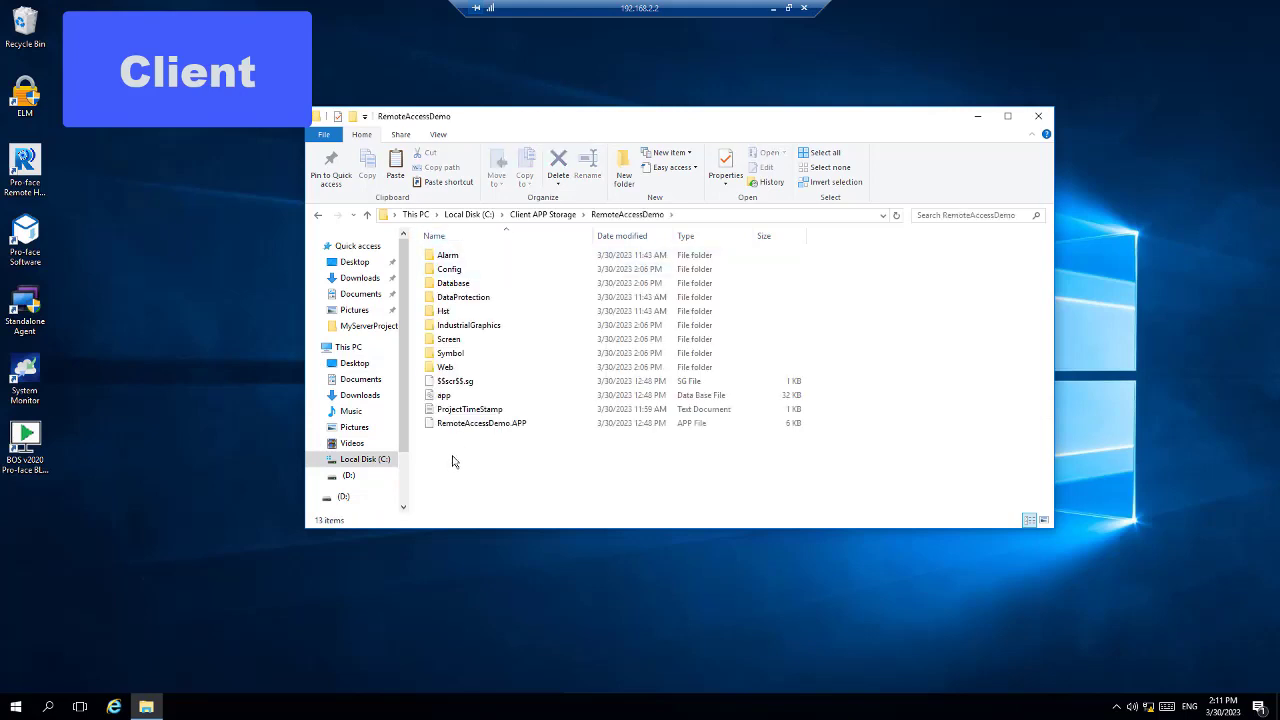
click(320, 216)
click(320, 216)
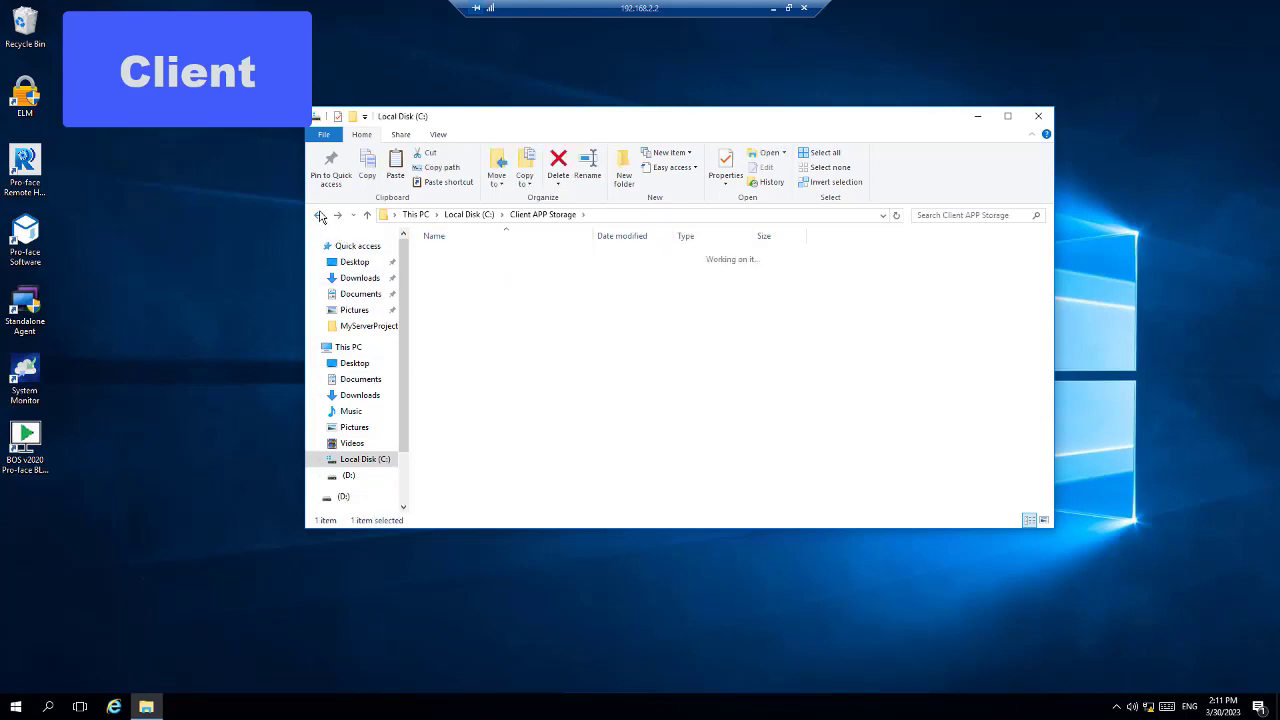
click(979, 120)
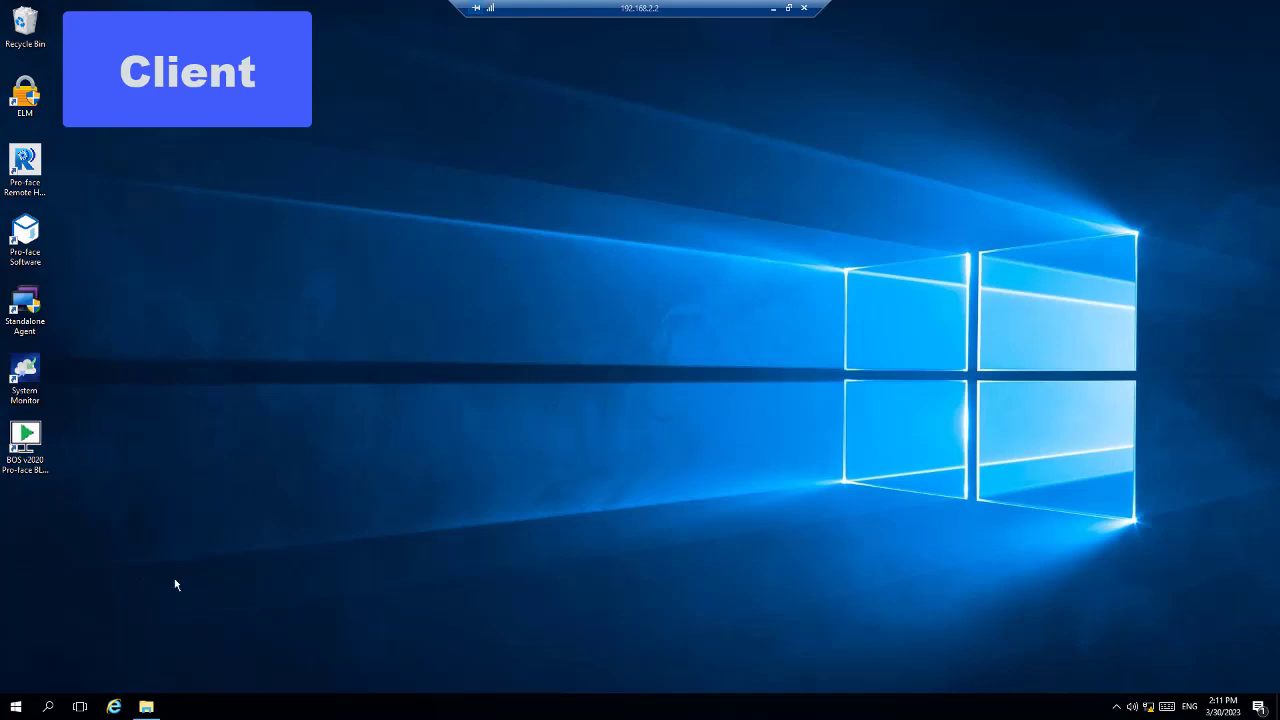
Step: On the client, open the Secure Viewer configuration, allow it to make changes, and set the Data Server IP to 192.168.2.1
click(16, 708)
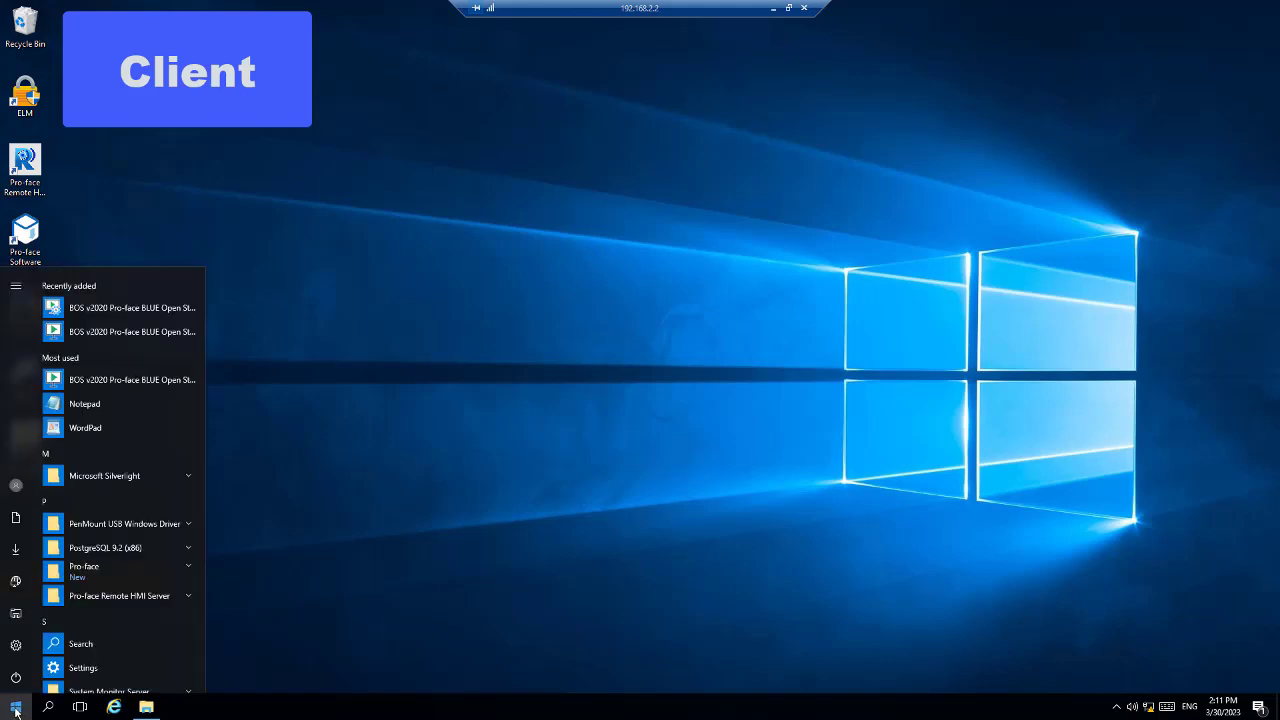
click(120, 308)
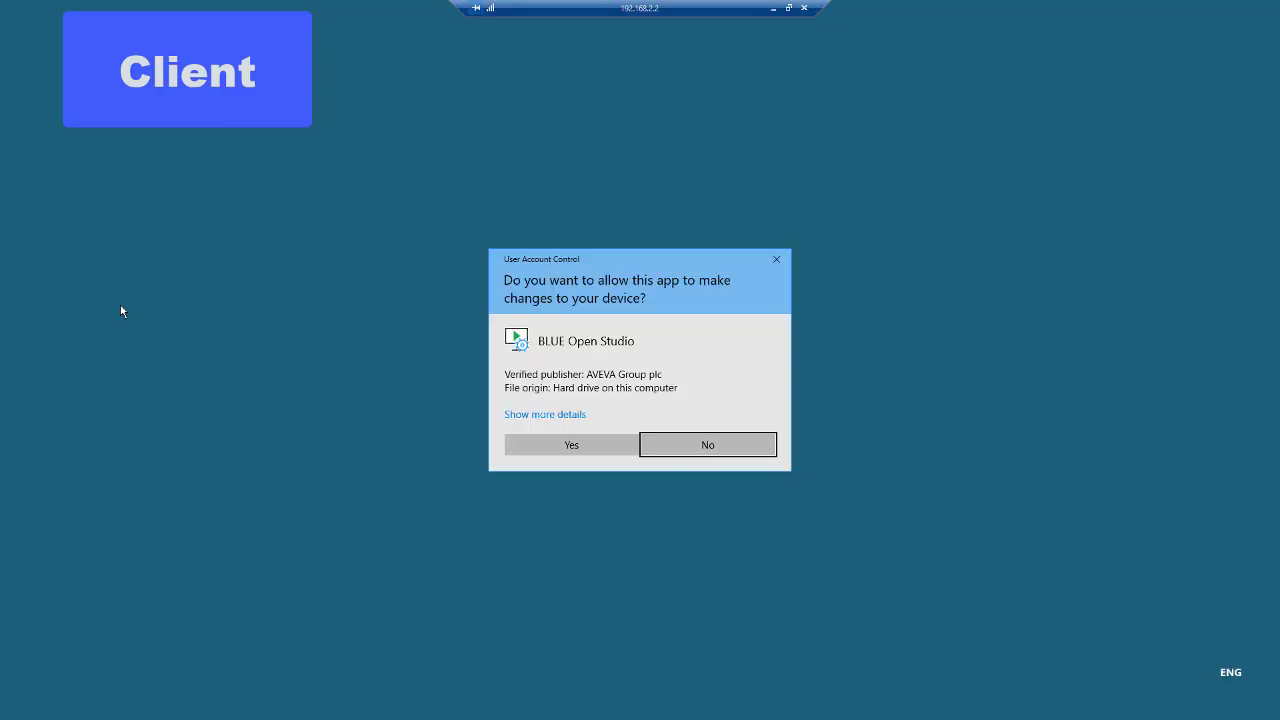
click(568, 445)
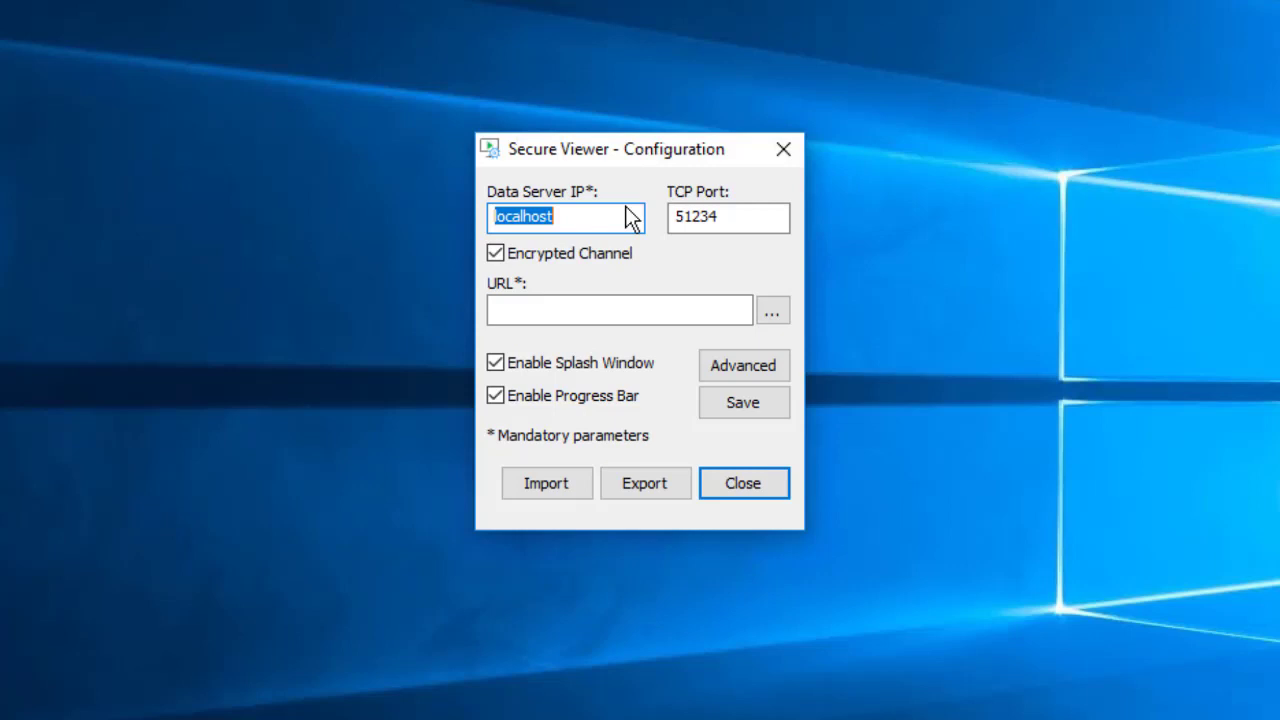
text(19)
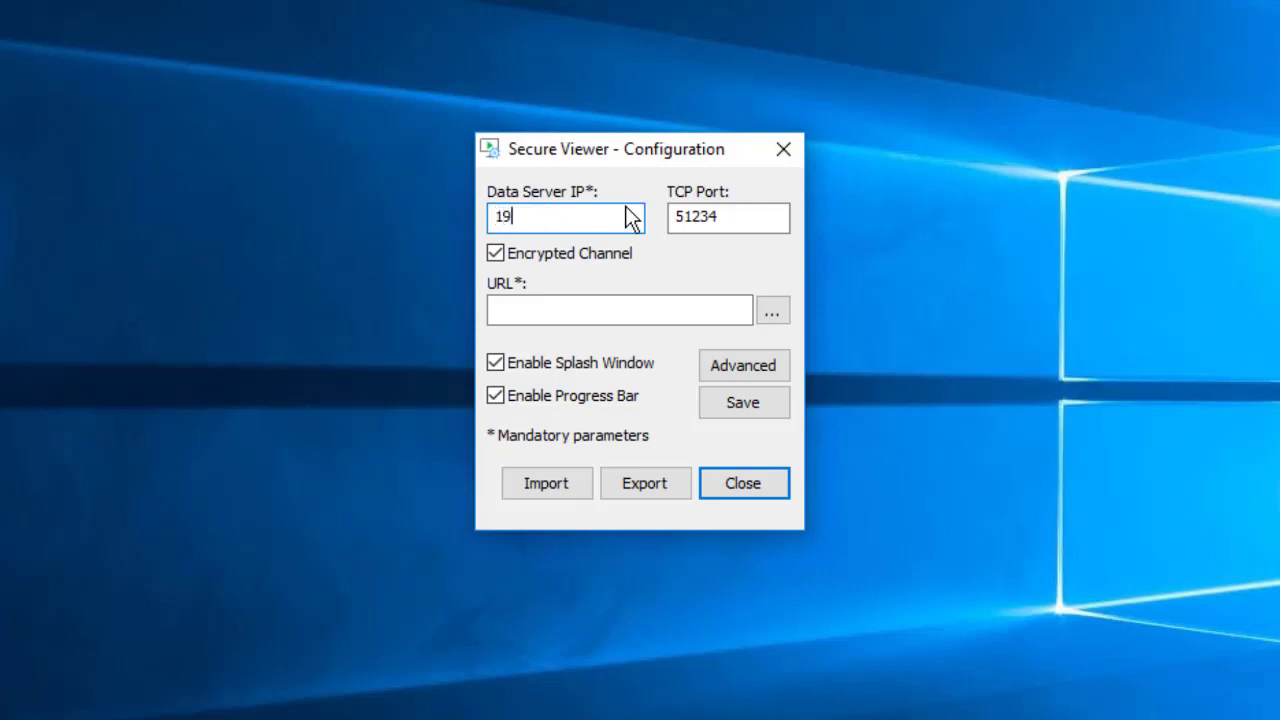
text(2.168.2.1)
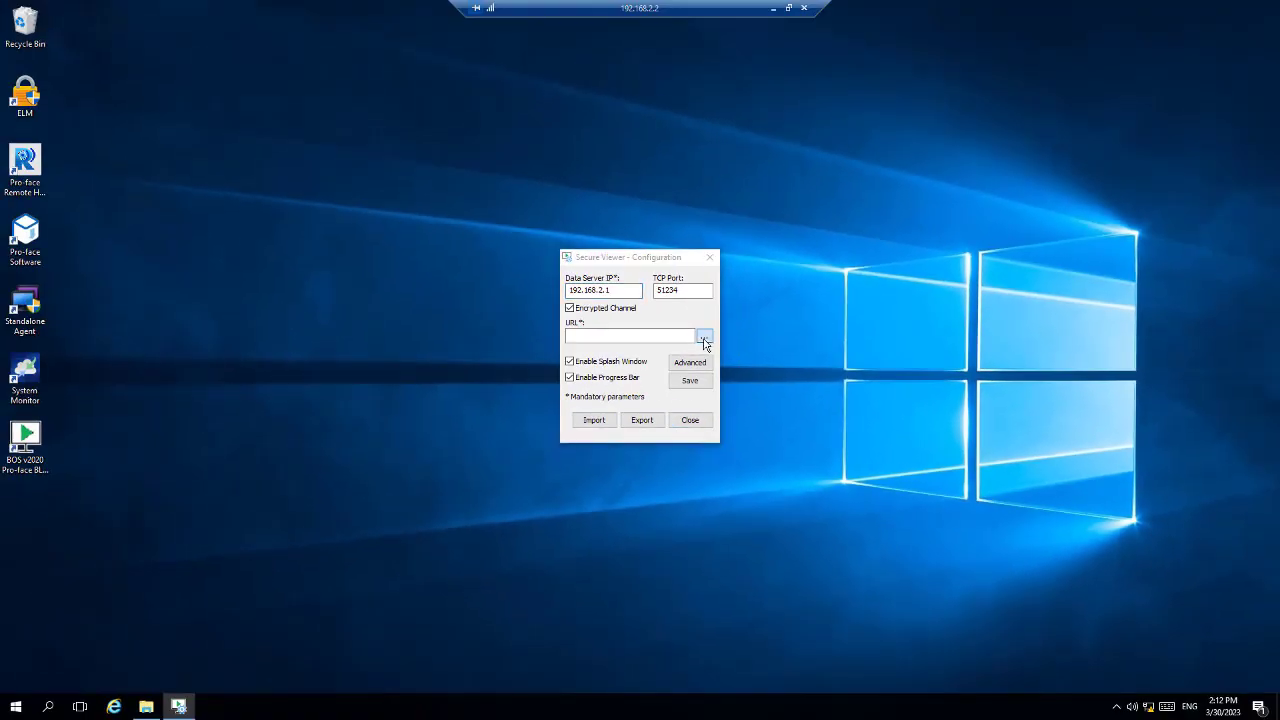
Step: Set the Secure Viewer URL to RemoteAccessDemo.APP from C:\Client APP Storage\RemoteAccessDemo and save the configuration
click(705, 341)
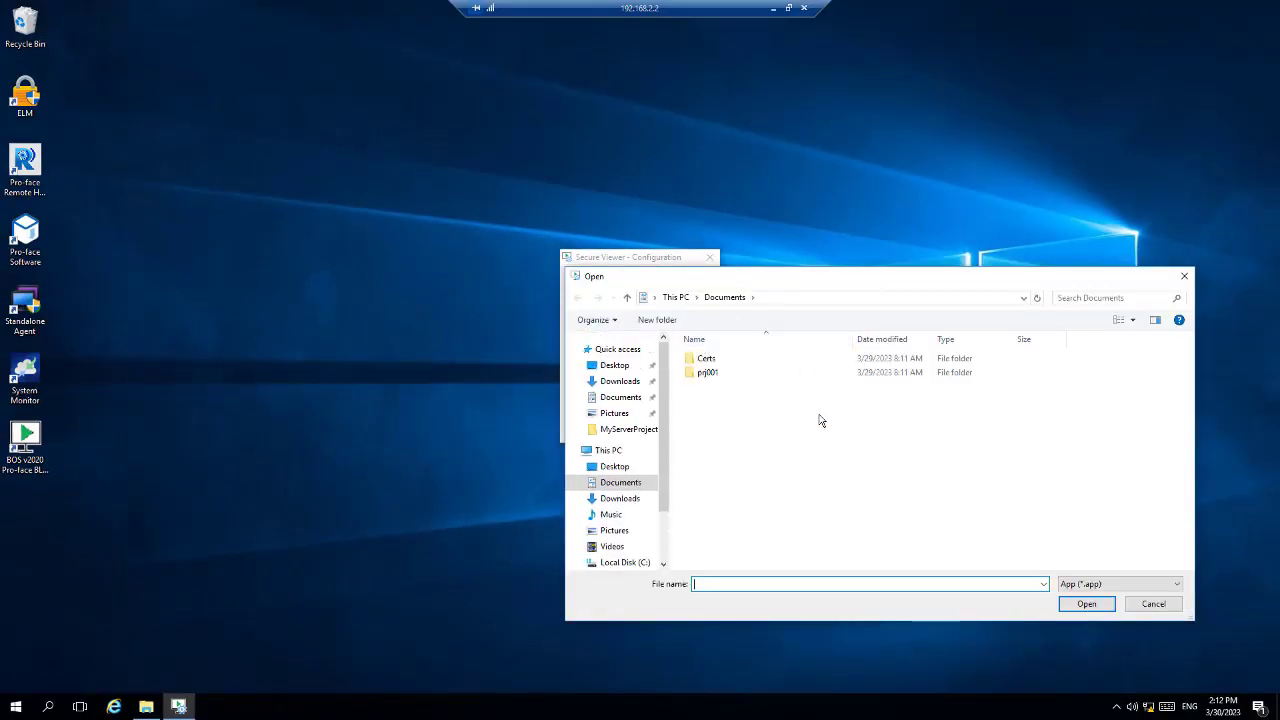
click(628, 564)
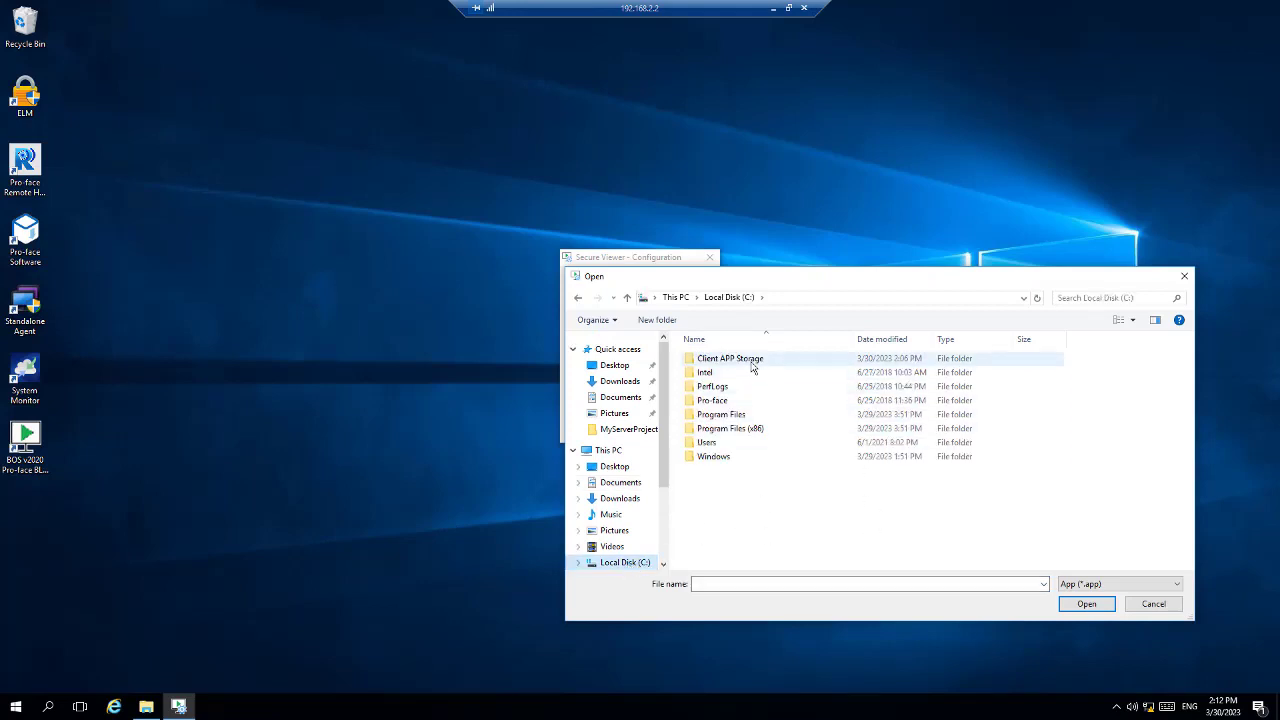
double_click(752, 367)
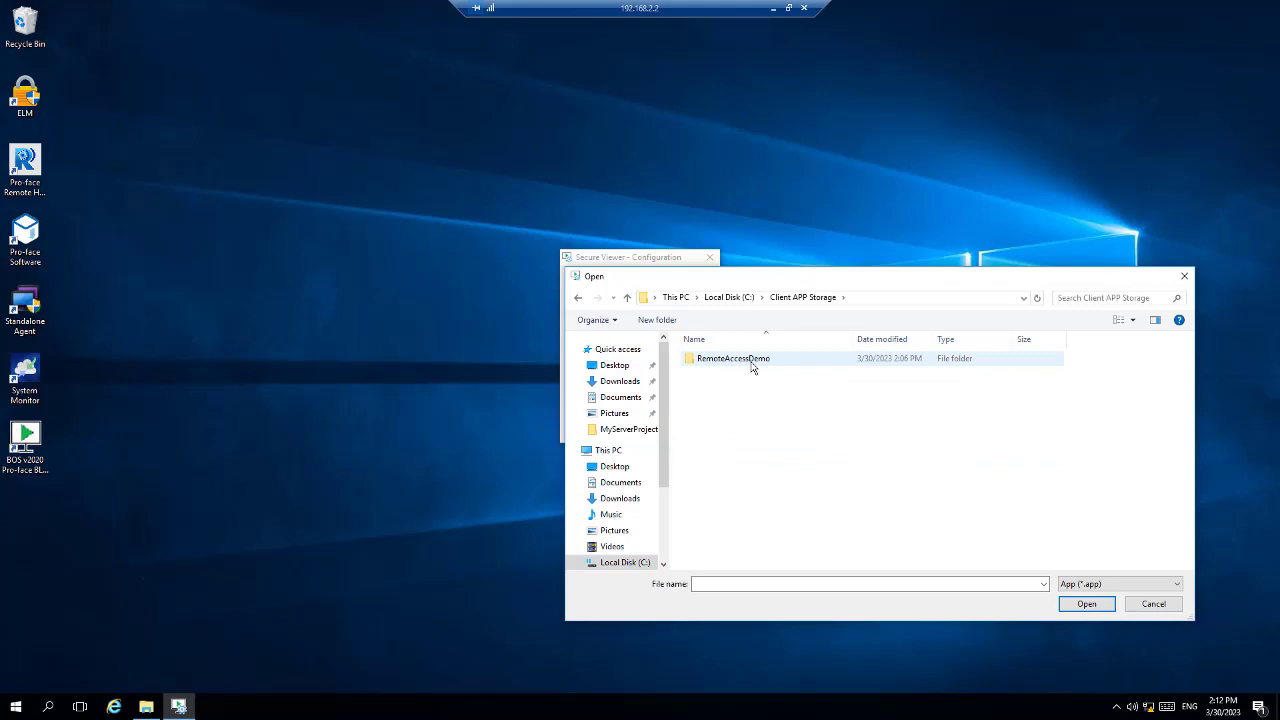
double_click(752, 362)
click(759, 487)
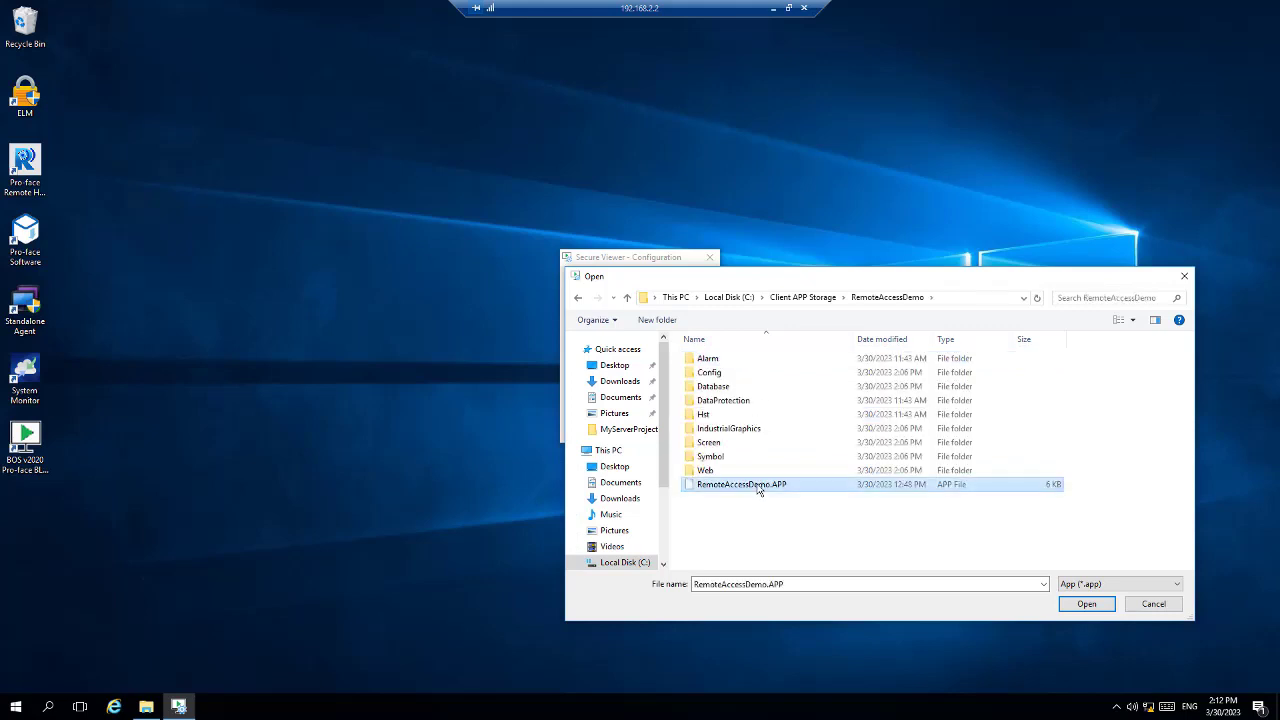
click(1087, 605)
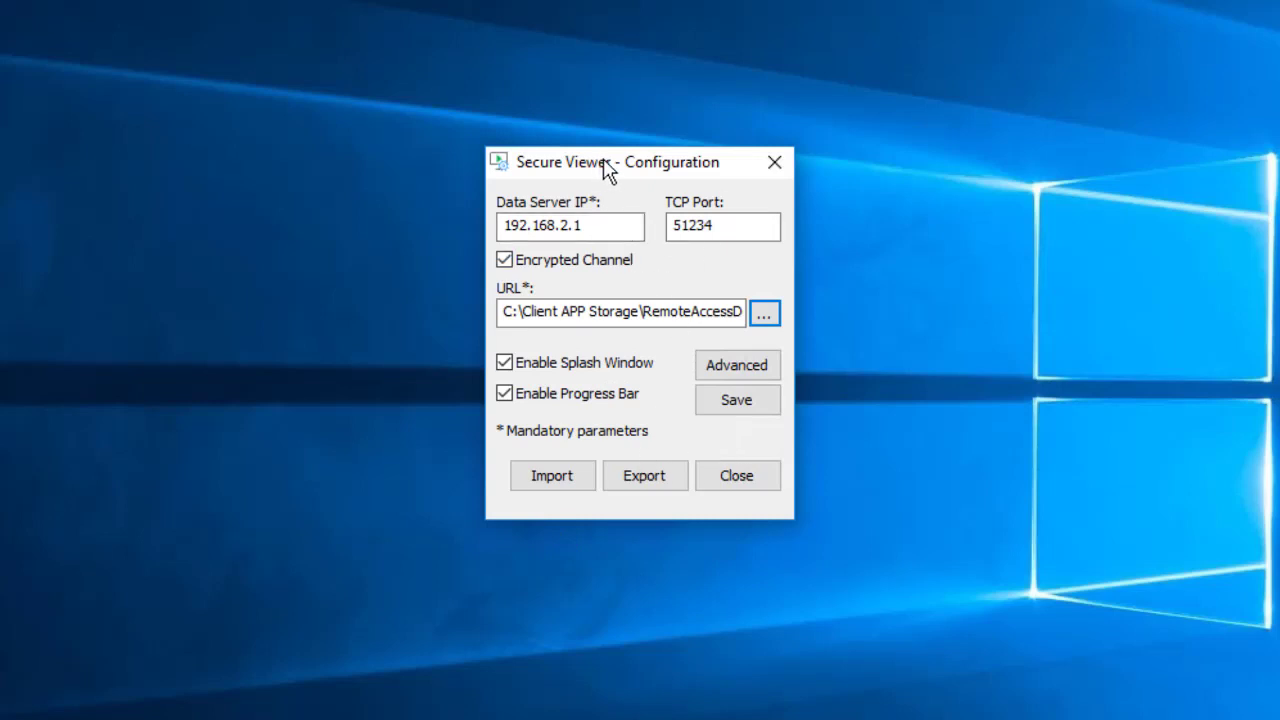
click(734, 400)
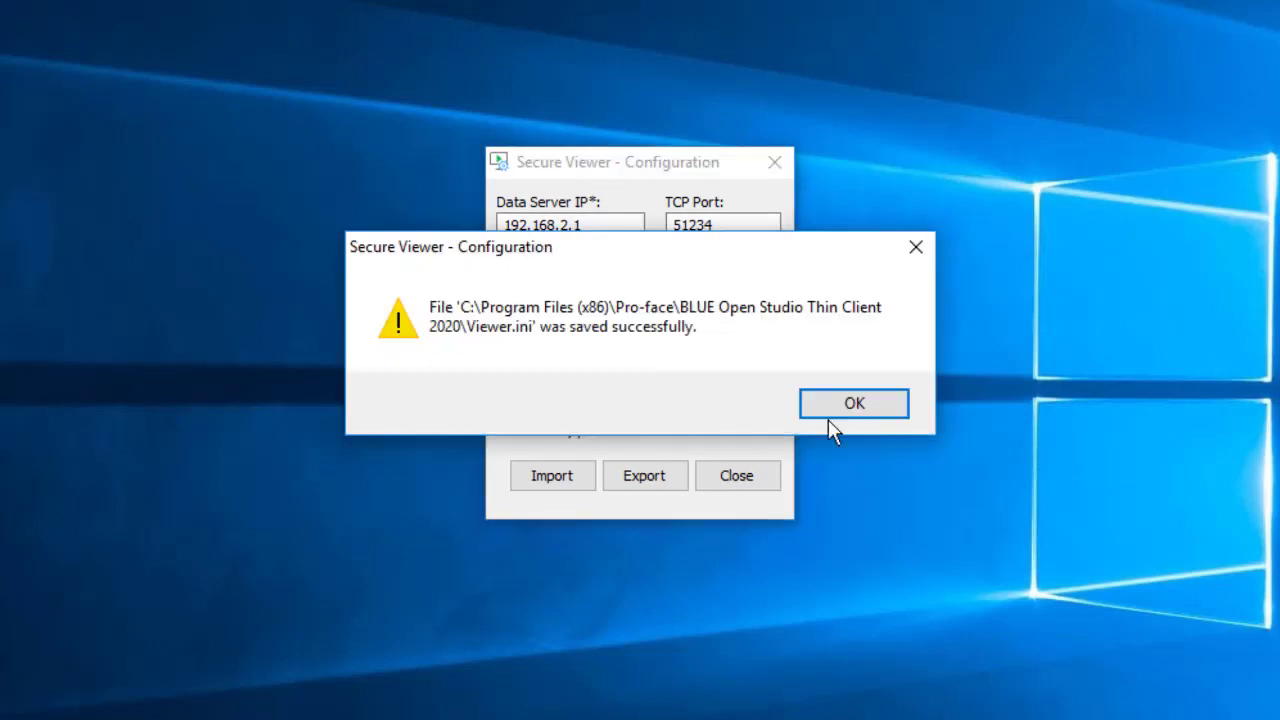
click(854, 405)
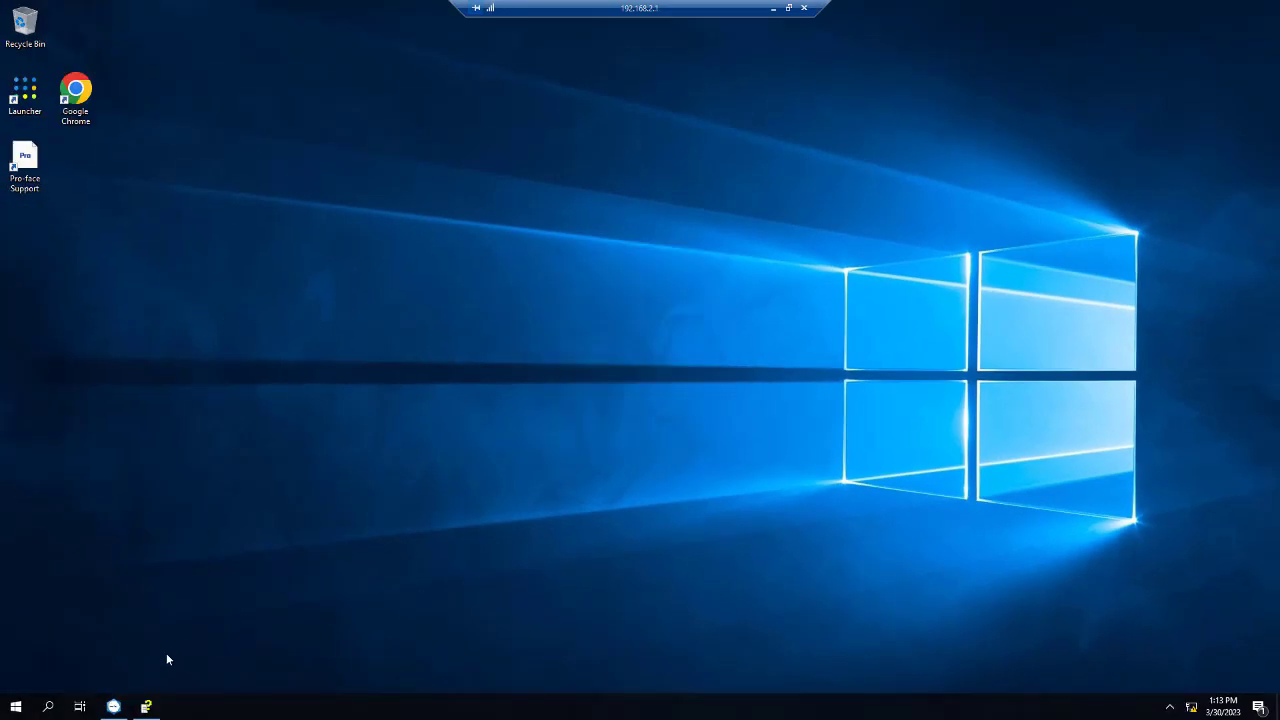
Step: On the server, run the RemoteAccessDemo project in BLUE Open Studio and view the TCP/IP Server's current sessions
click(112, 707)
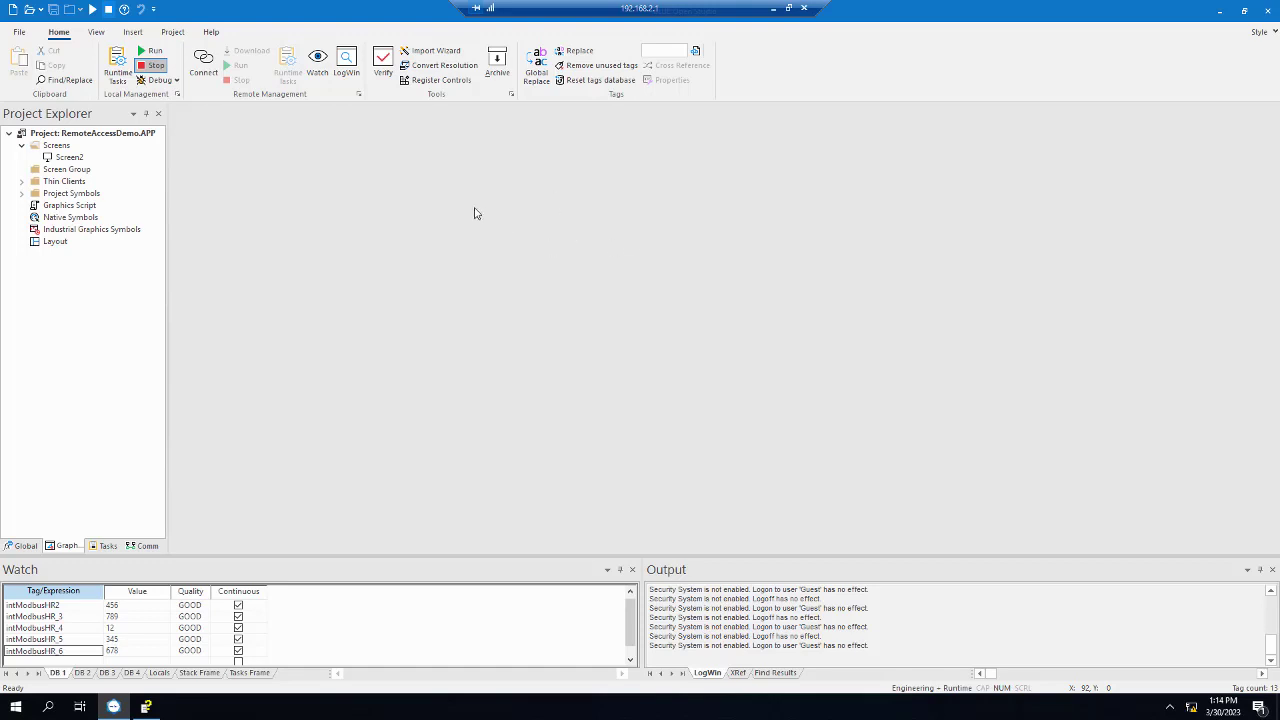
click(150, 52)
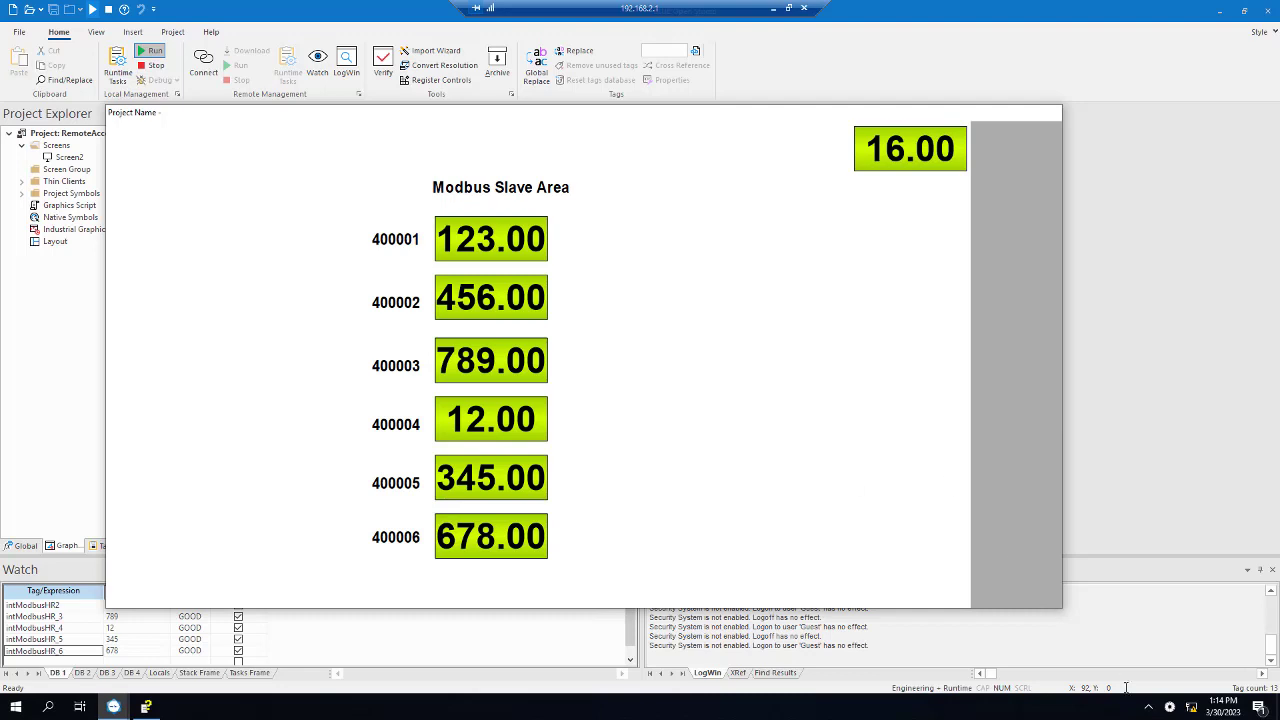
right_click(1169, 707)
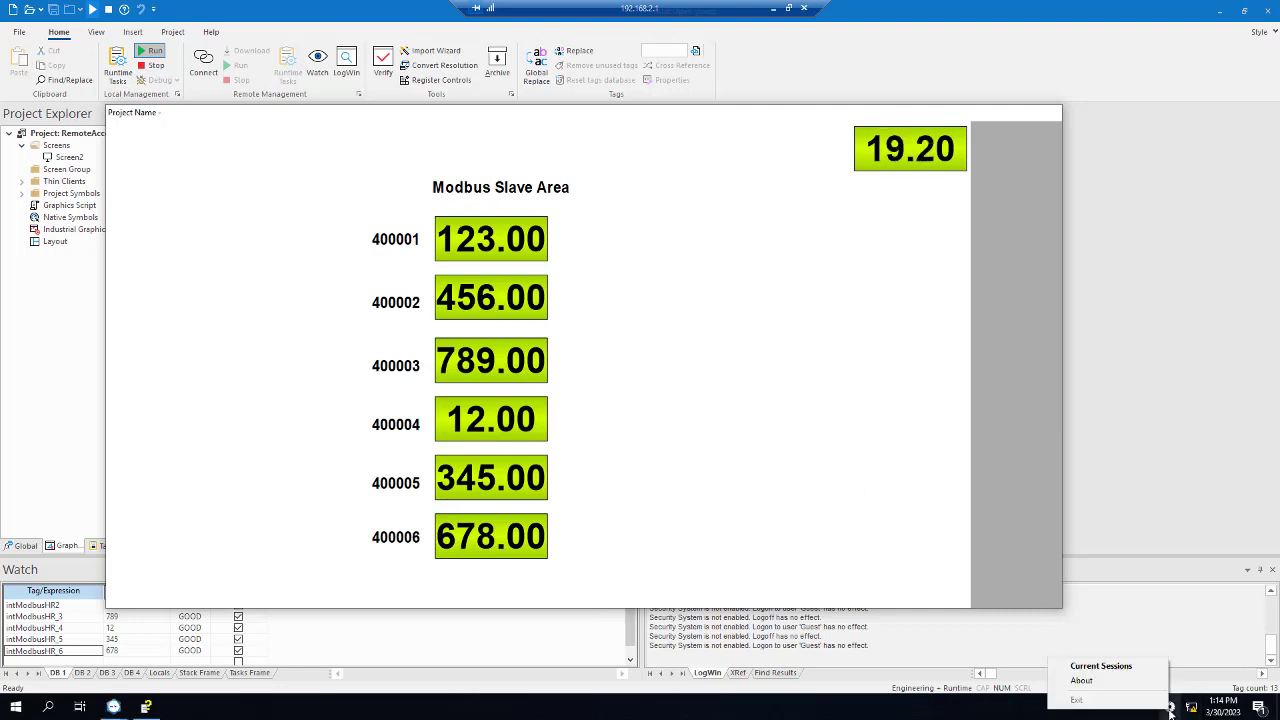
click(1136, 668)
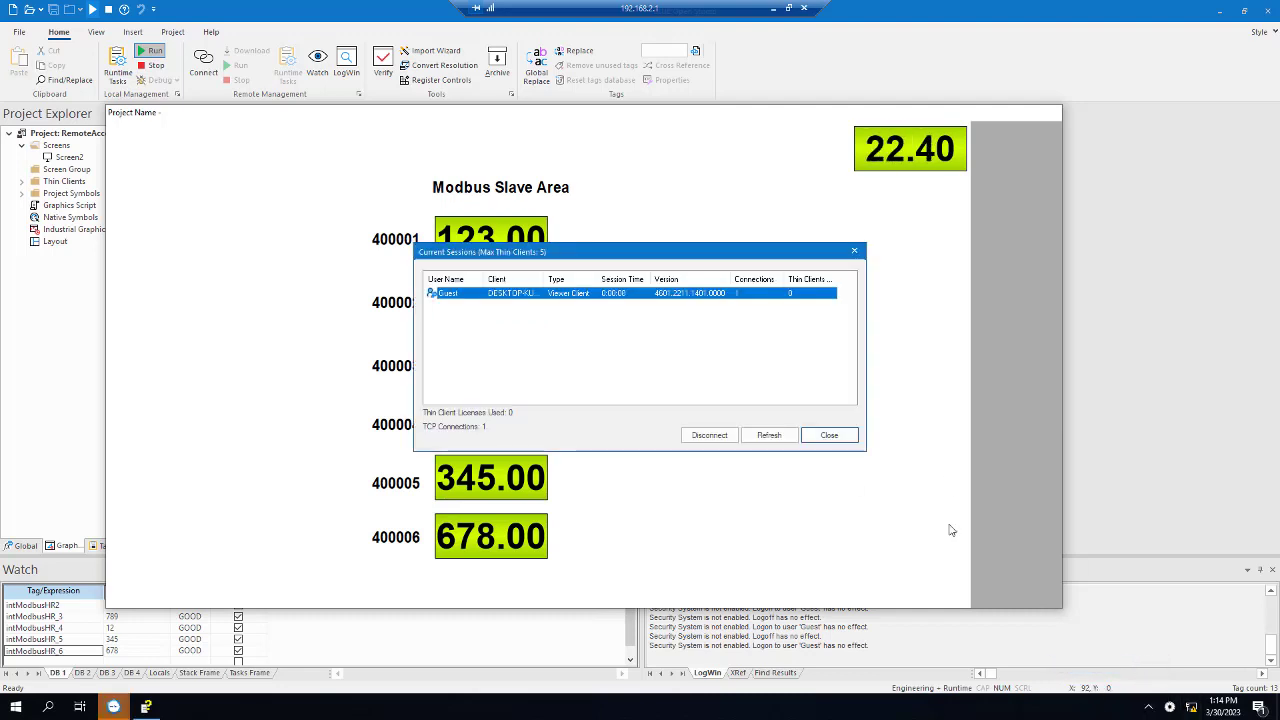
drag(746, 253, 1059, 629)
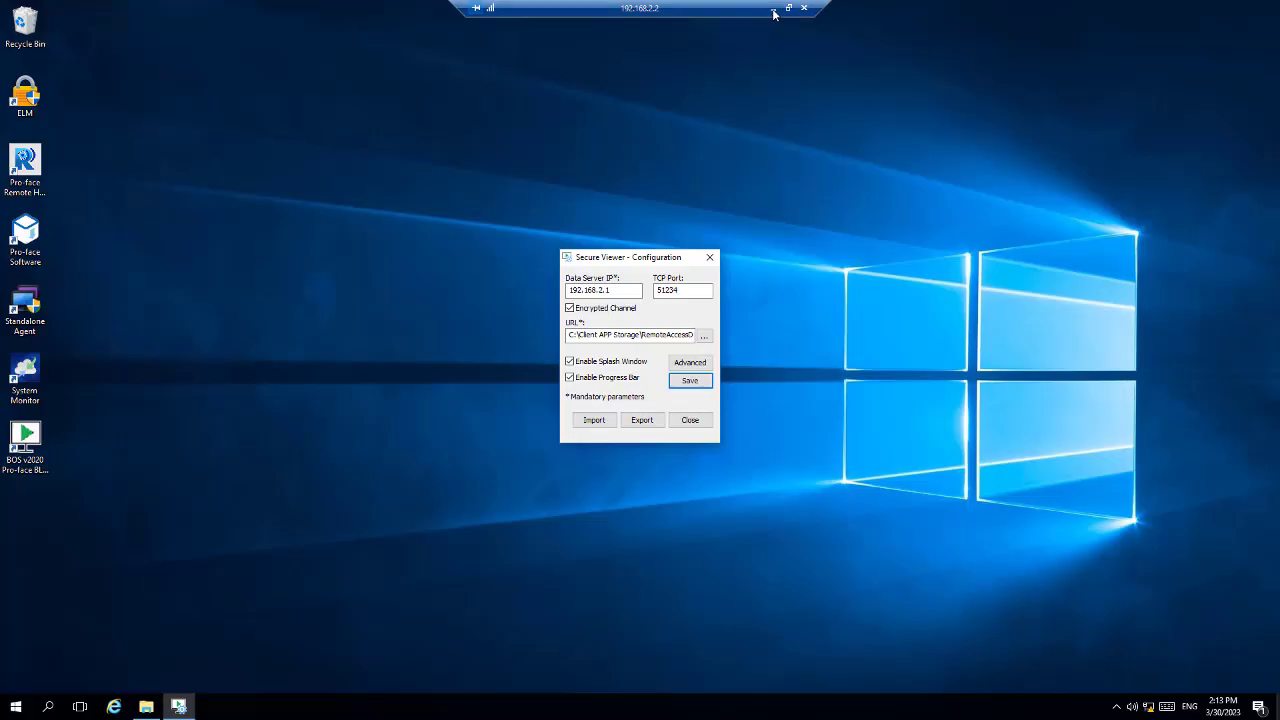
click(773, 9)
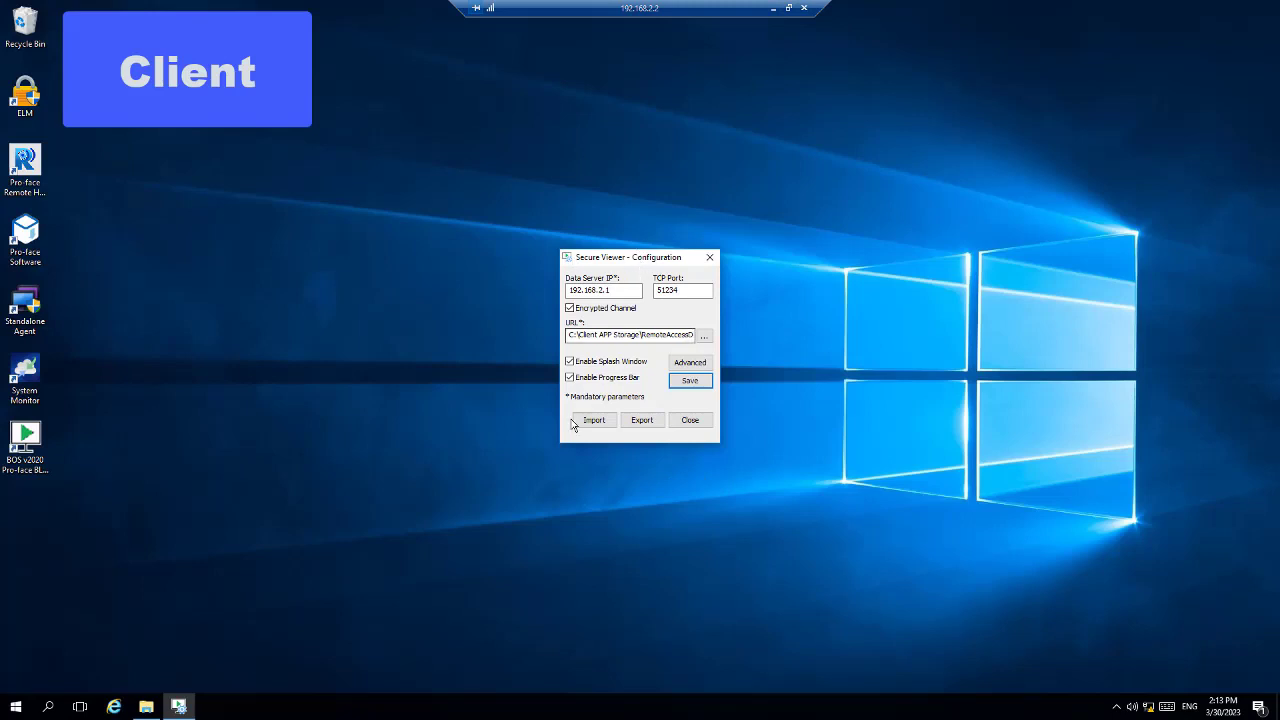
Step: On the client, try to connect to the server by launching Secure Viewer
click(14, 708)
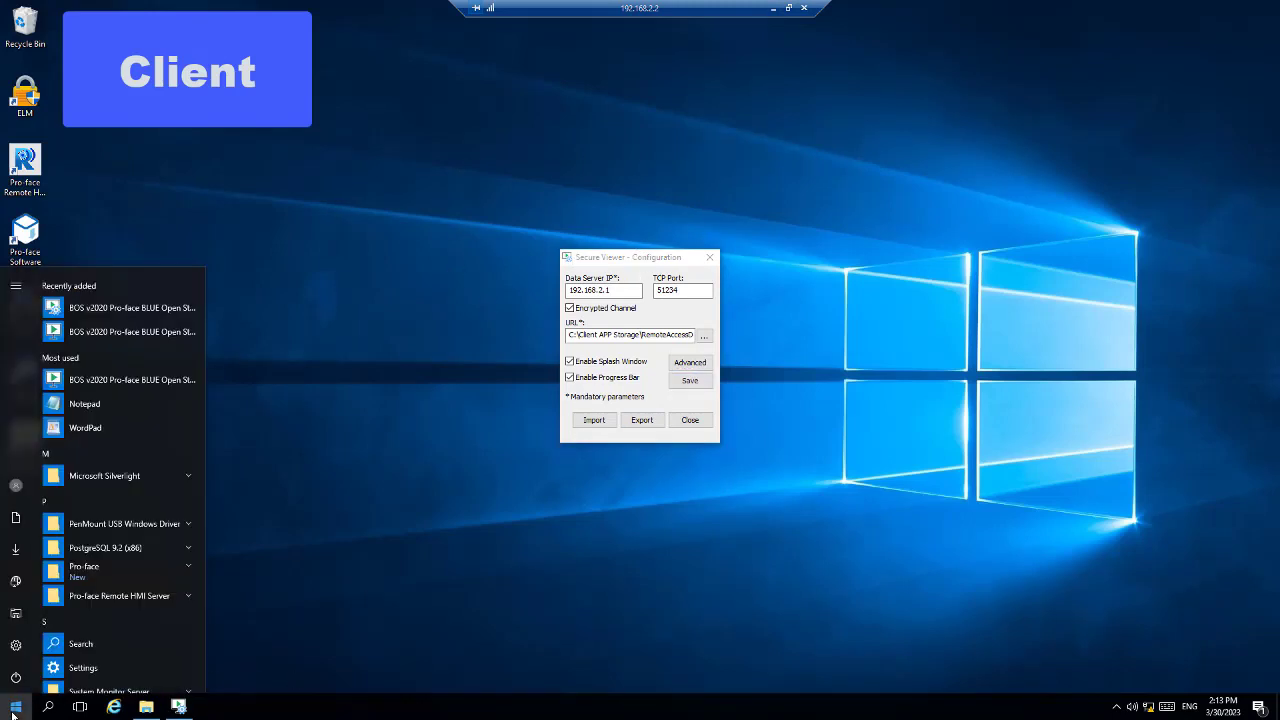
click(80, 334)
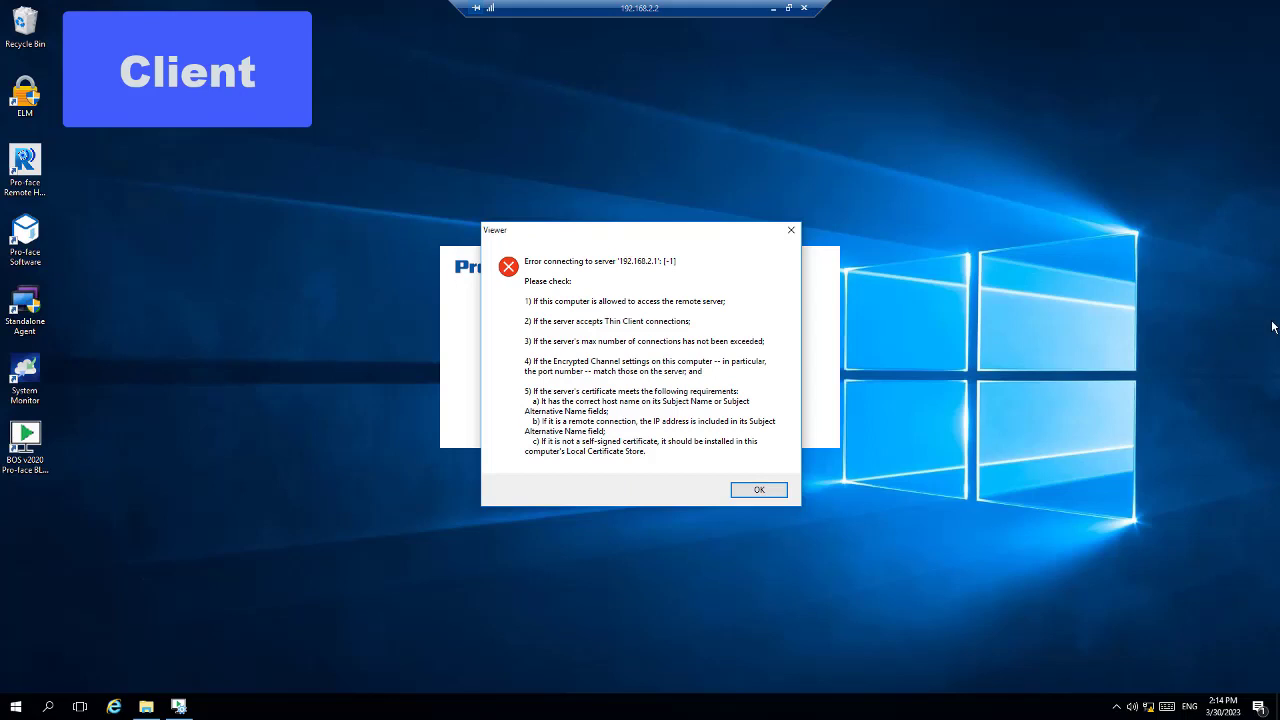
click(758, 490)
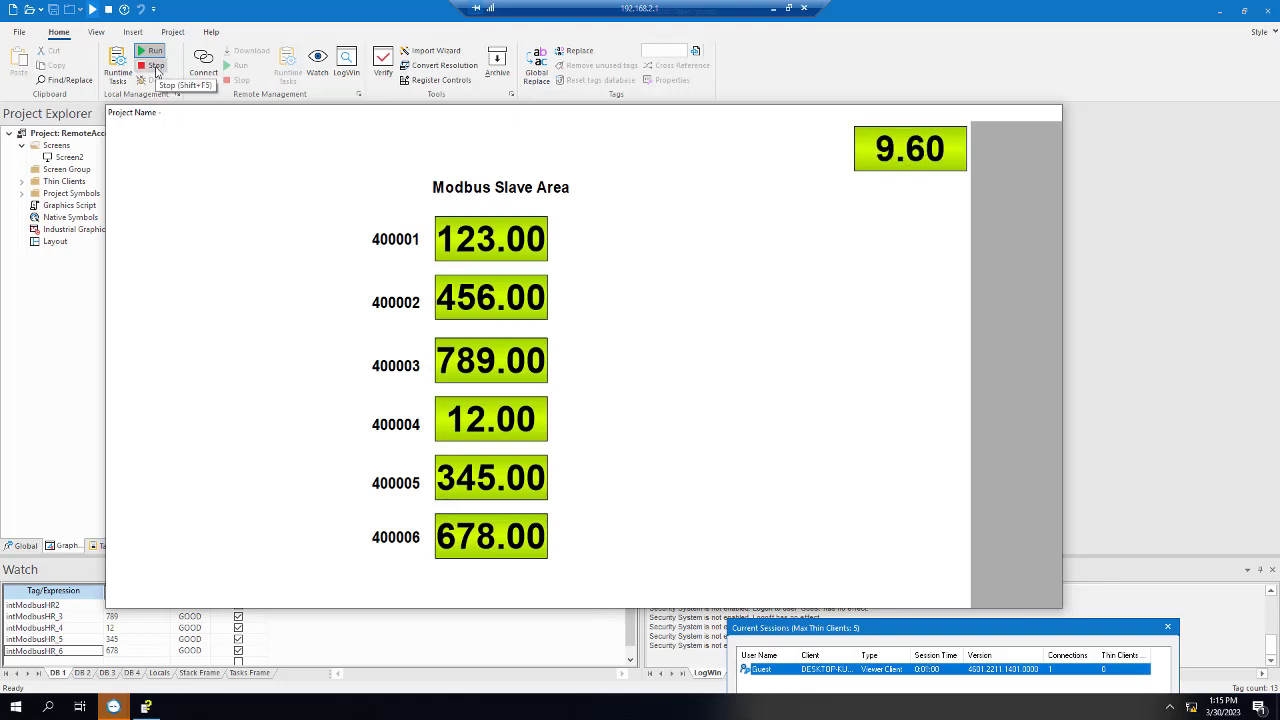
Step: On the server, stop the running project and set the TCP/IP Server runtime task's startup type to Automatic
click(155, 66)
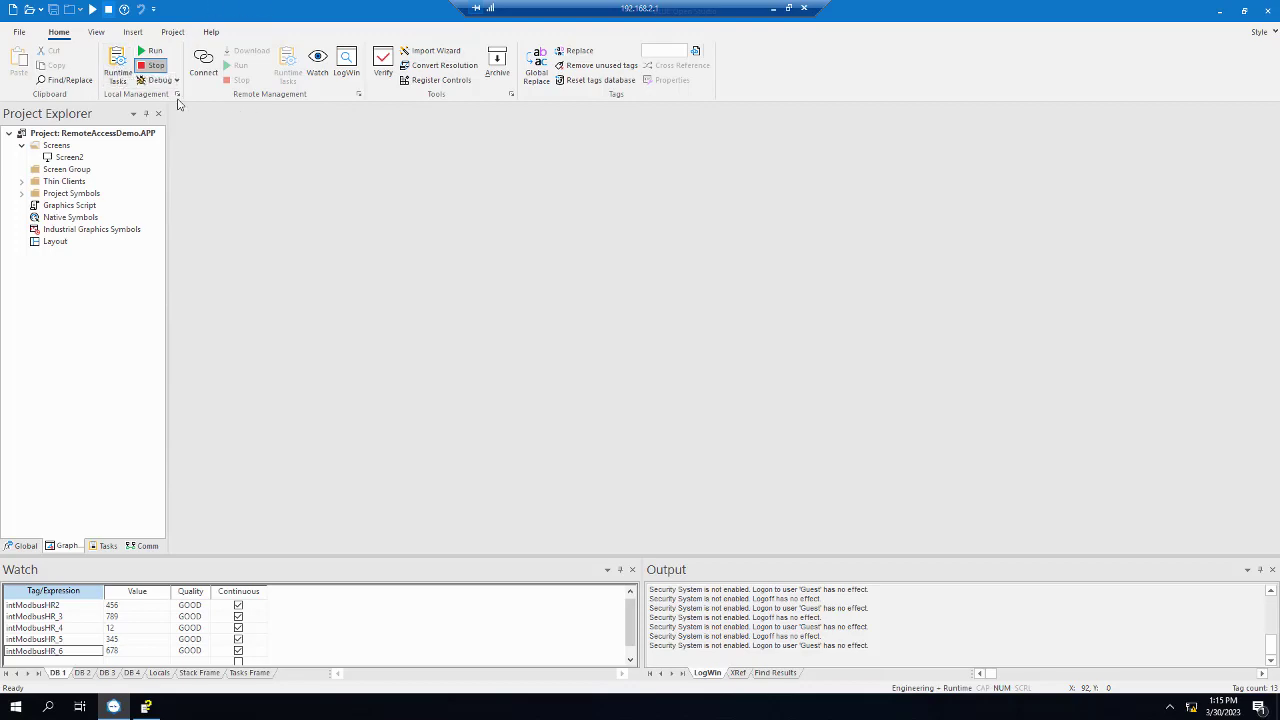
click(118, 66)
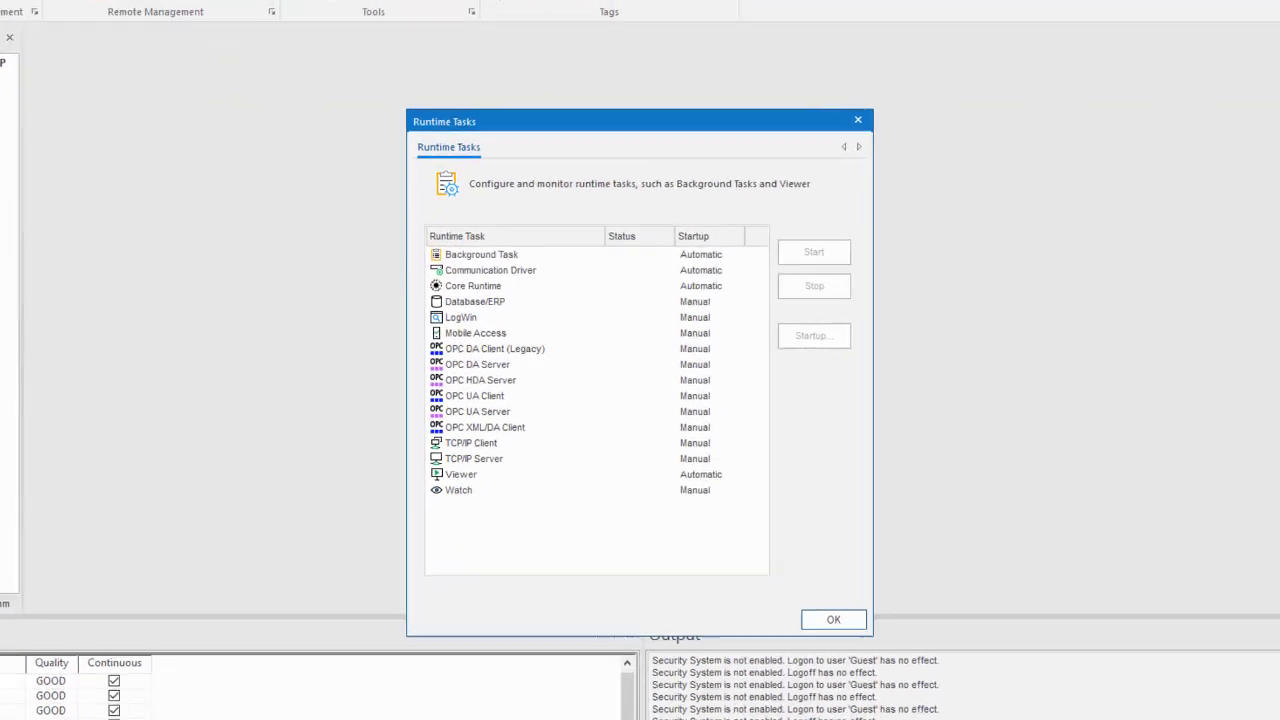
click(489, 468)
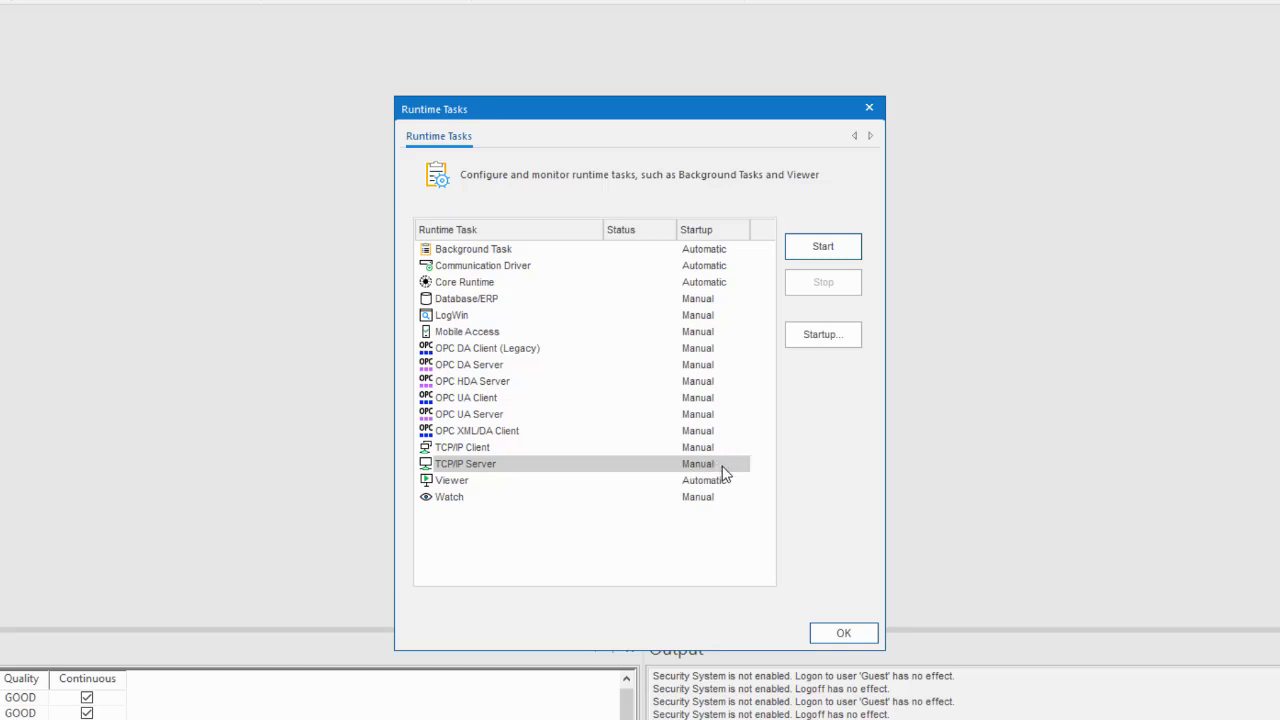
click(831, 343)
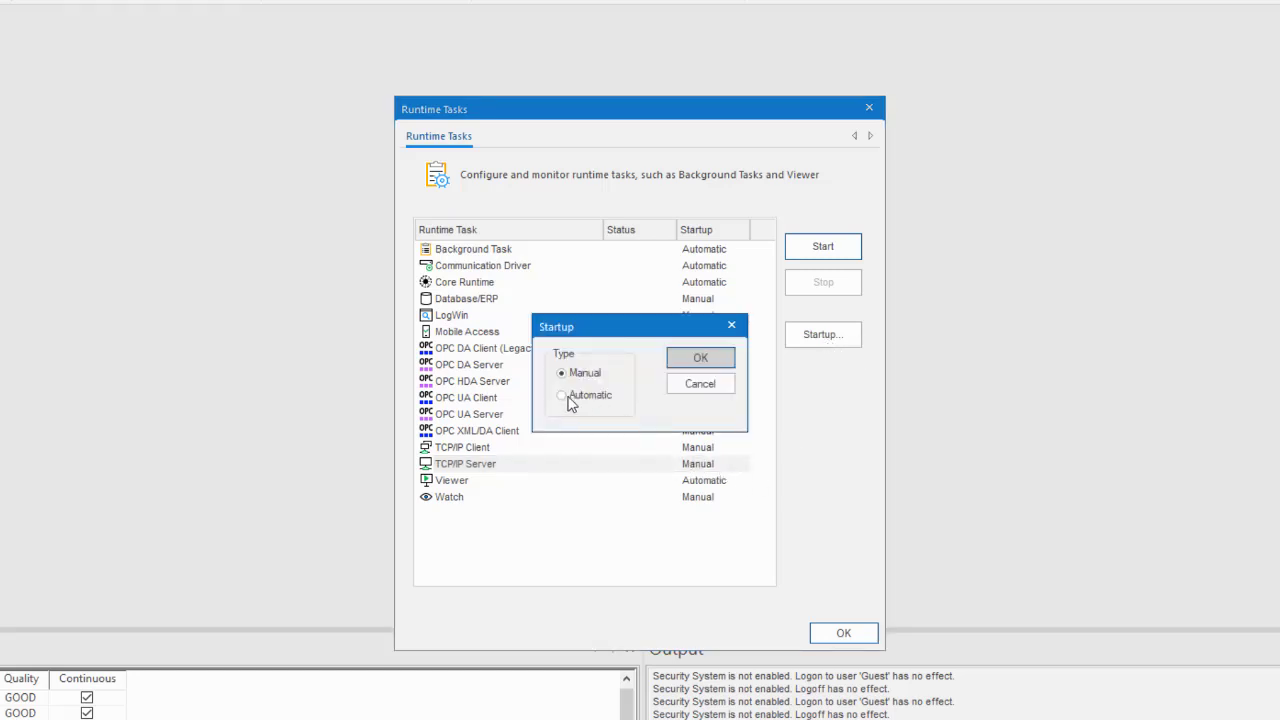
click(565, 397)
click(700, 358)
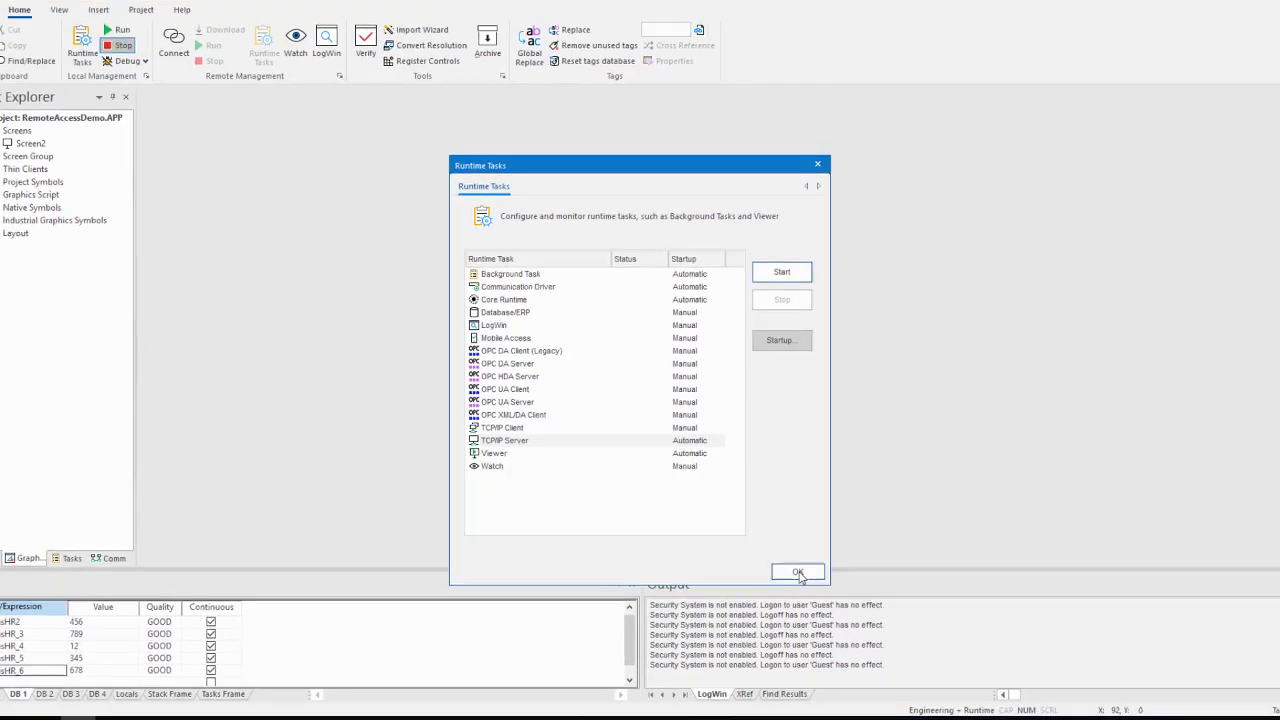
click(843, 633)
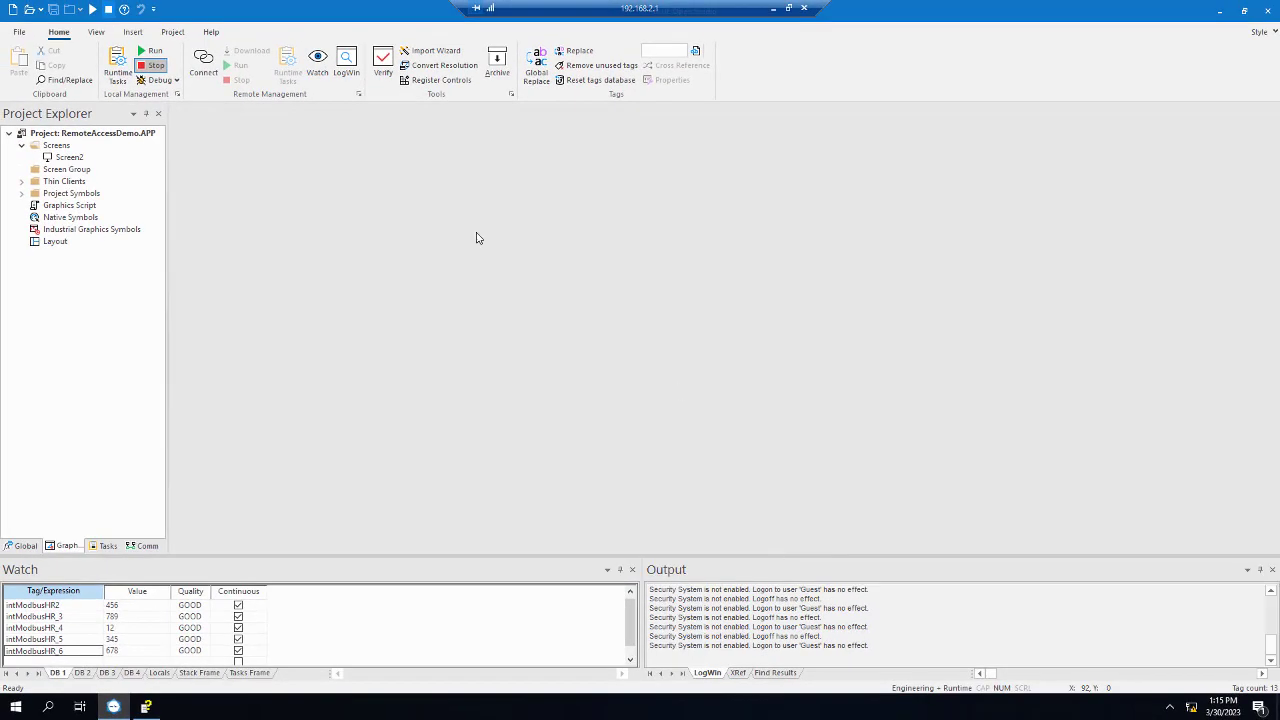
Step: Run the project on the server and display it on the client by launching Secure Viewer
click(148, 51)
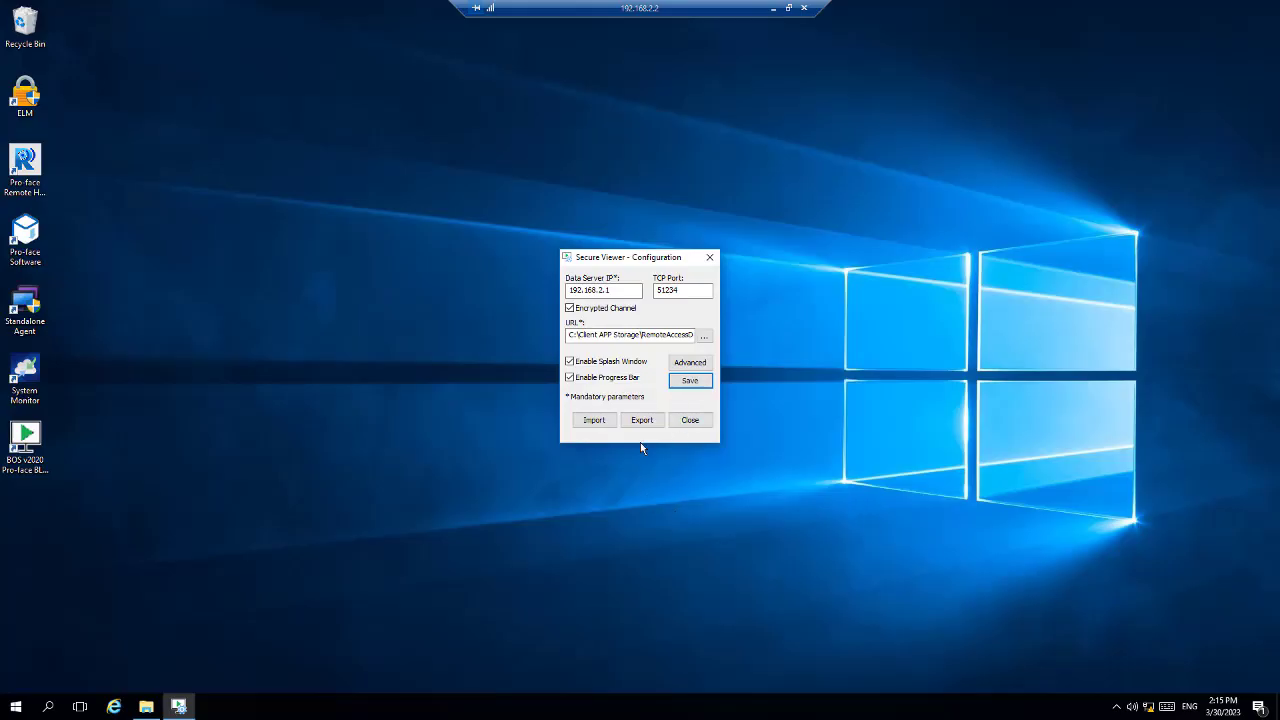
click(17, 706)
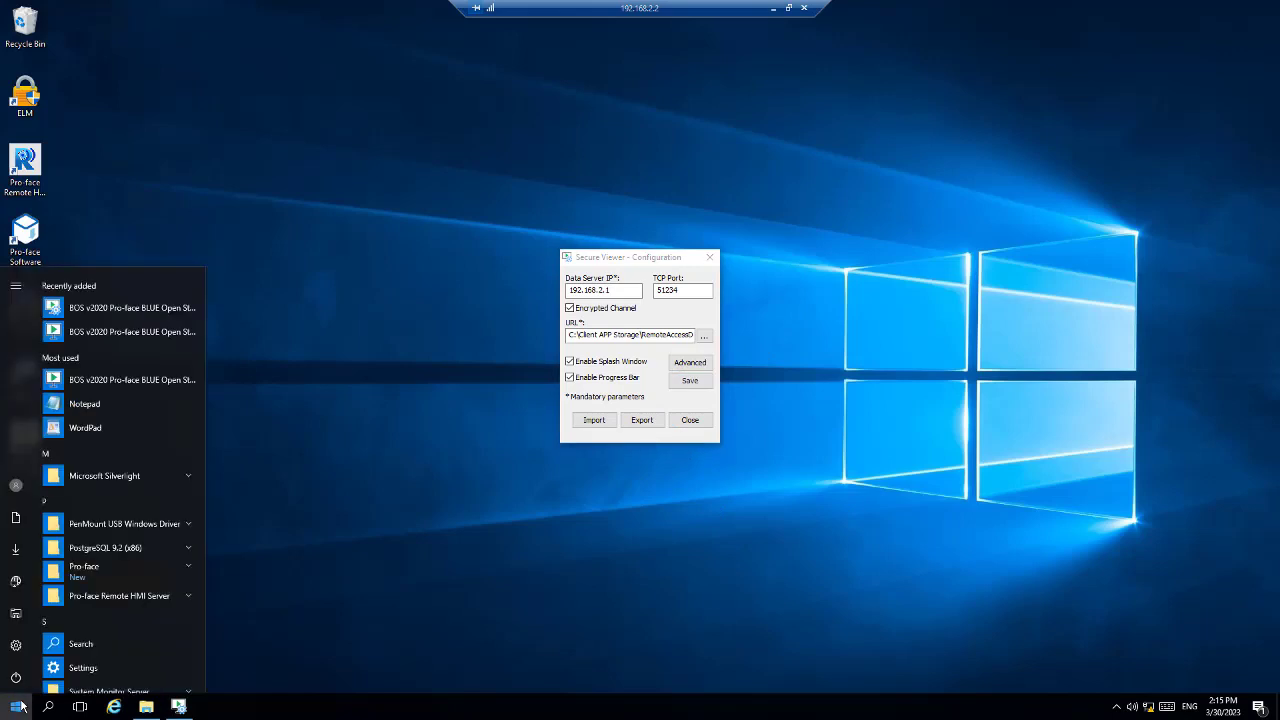
click(113, 328)
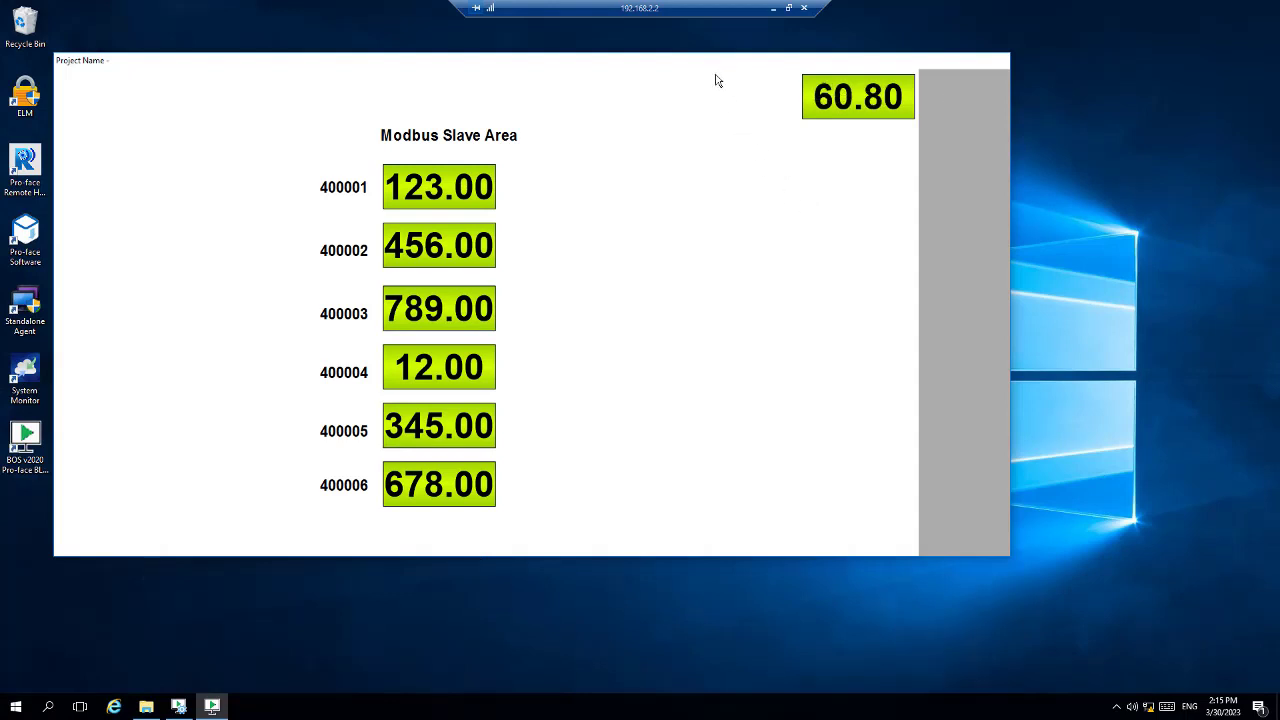
drag(720, 60, 870, 147)
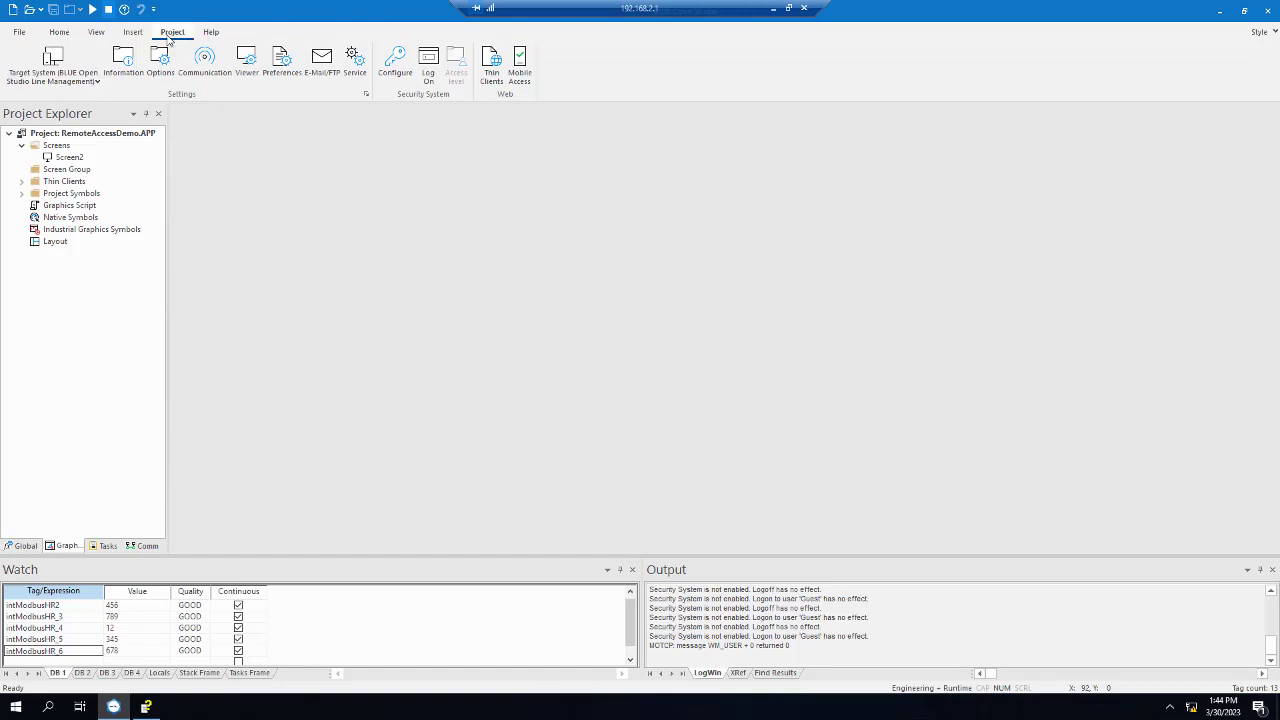
Step: On the server, examine the data server's encrypted port in the project's Communication settings
click(212, 76)
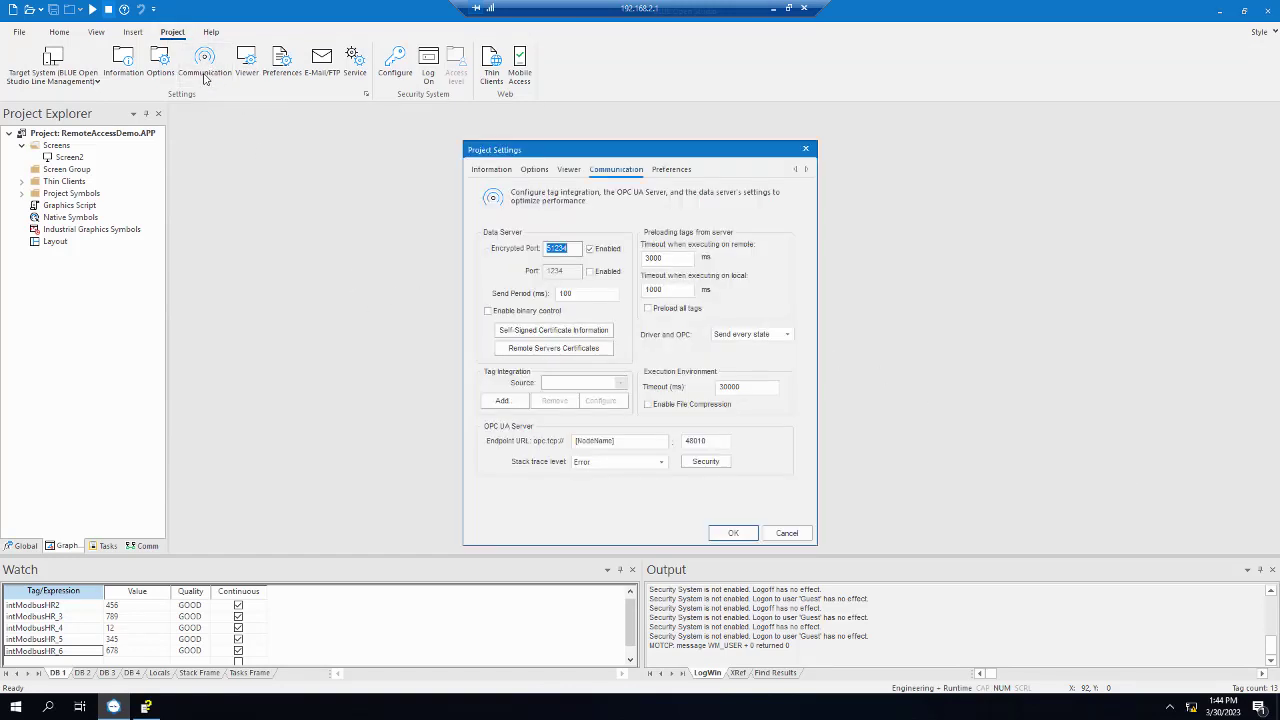
drag(612, 147, 638, 126)
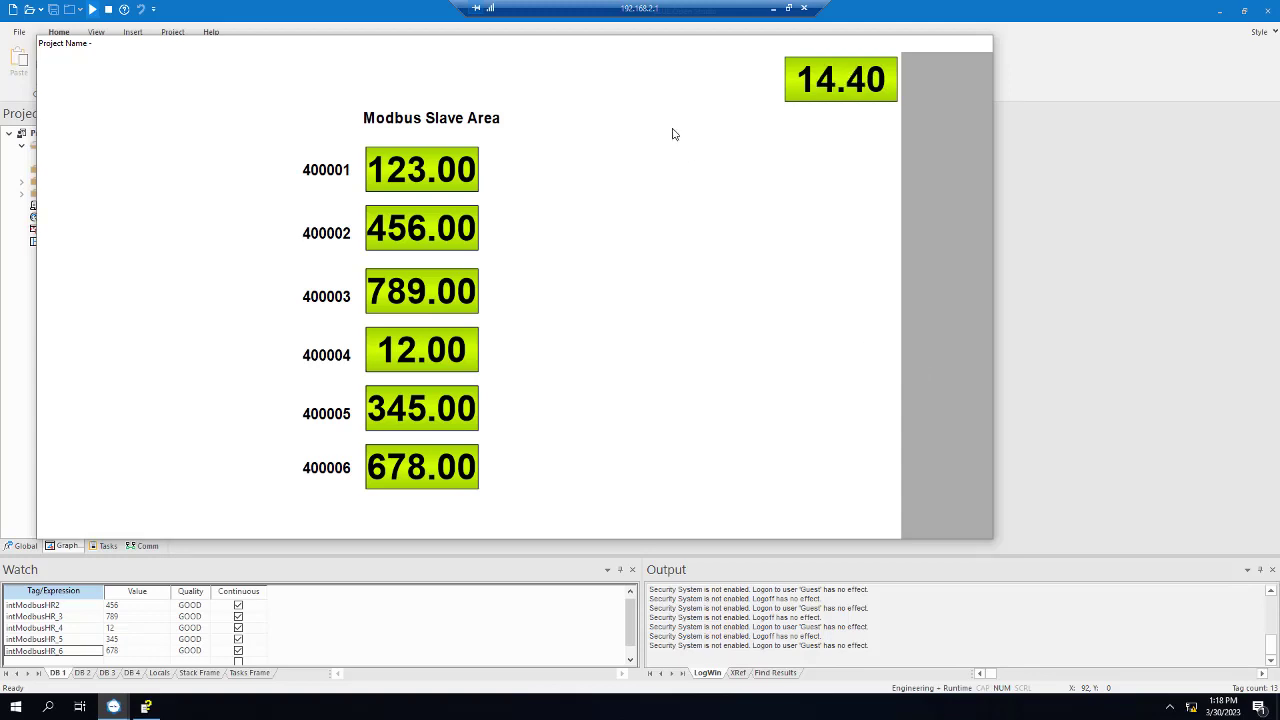
Step: With the project running on the server, view the current sessions to check the connected viewer clients
click(1170, 707)
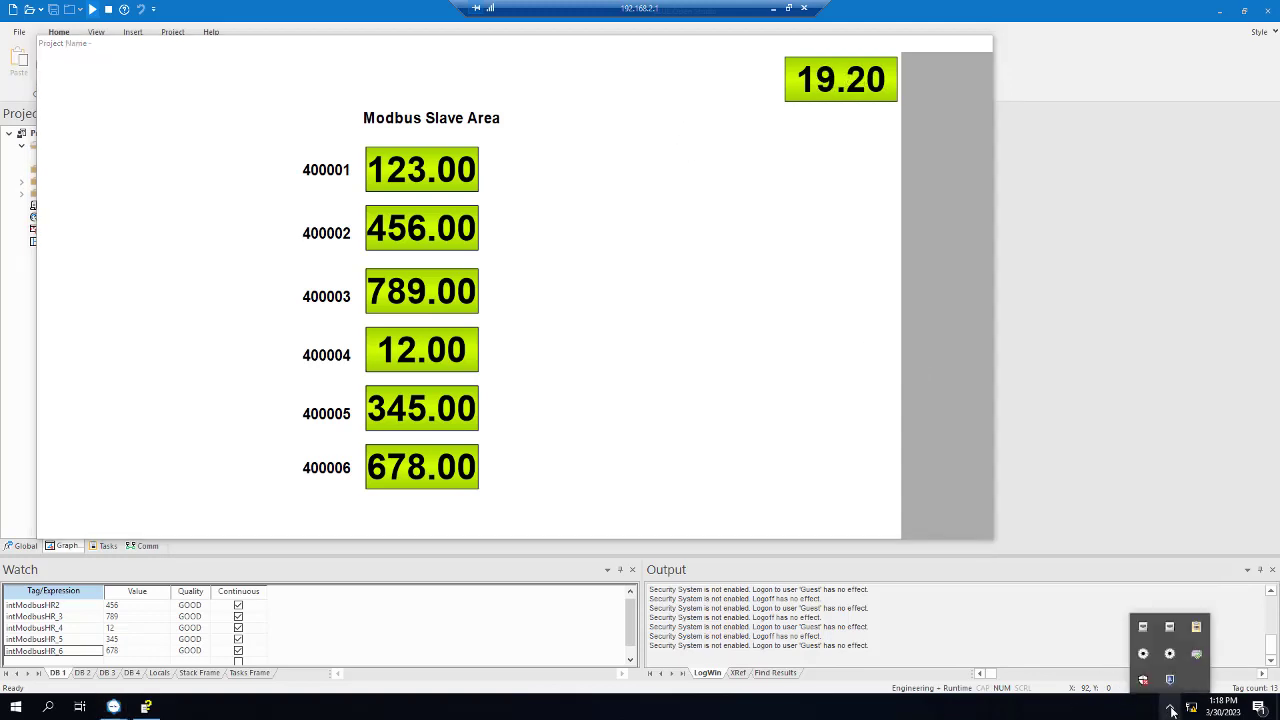
right_click(1143, 654)
click(1071, 609)
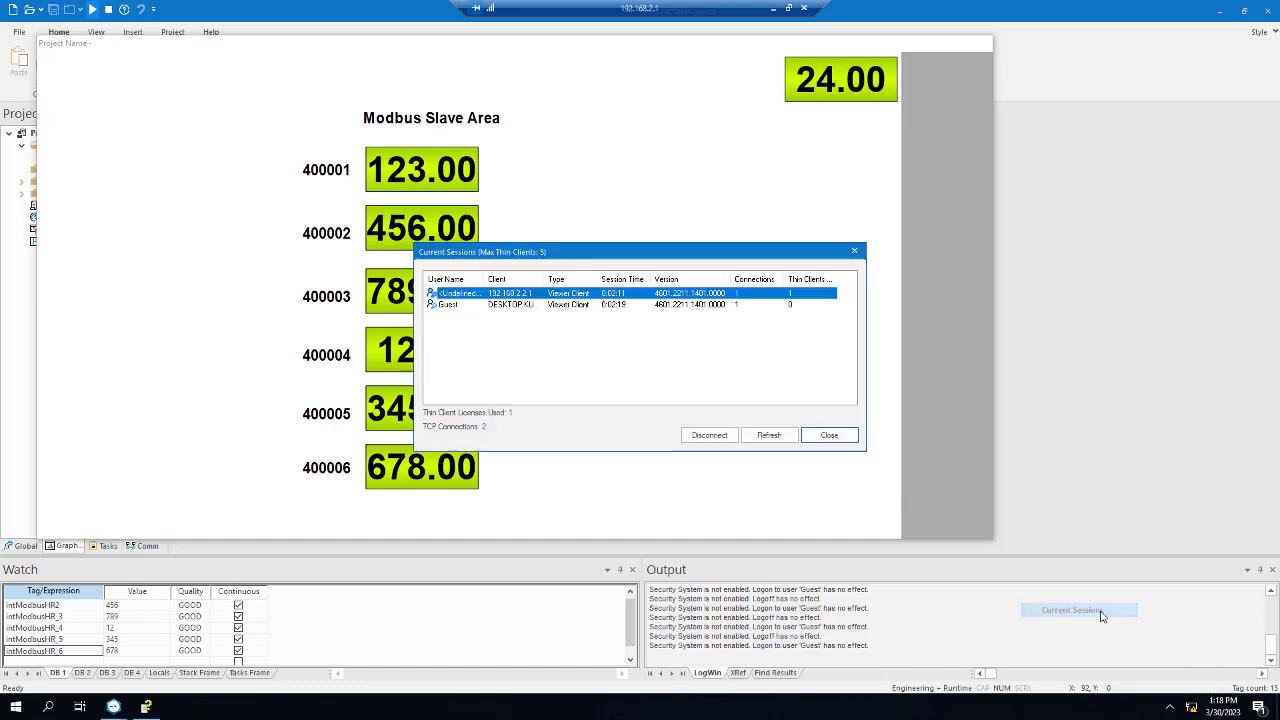
Step: Widen the User Name column in the current sessions list and examine each viewer client's session details and thin client usage
drag(733, 245, 827, 188)
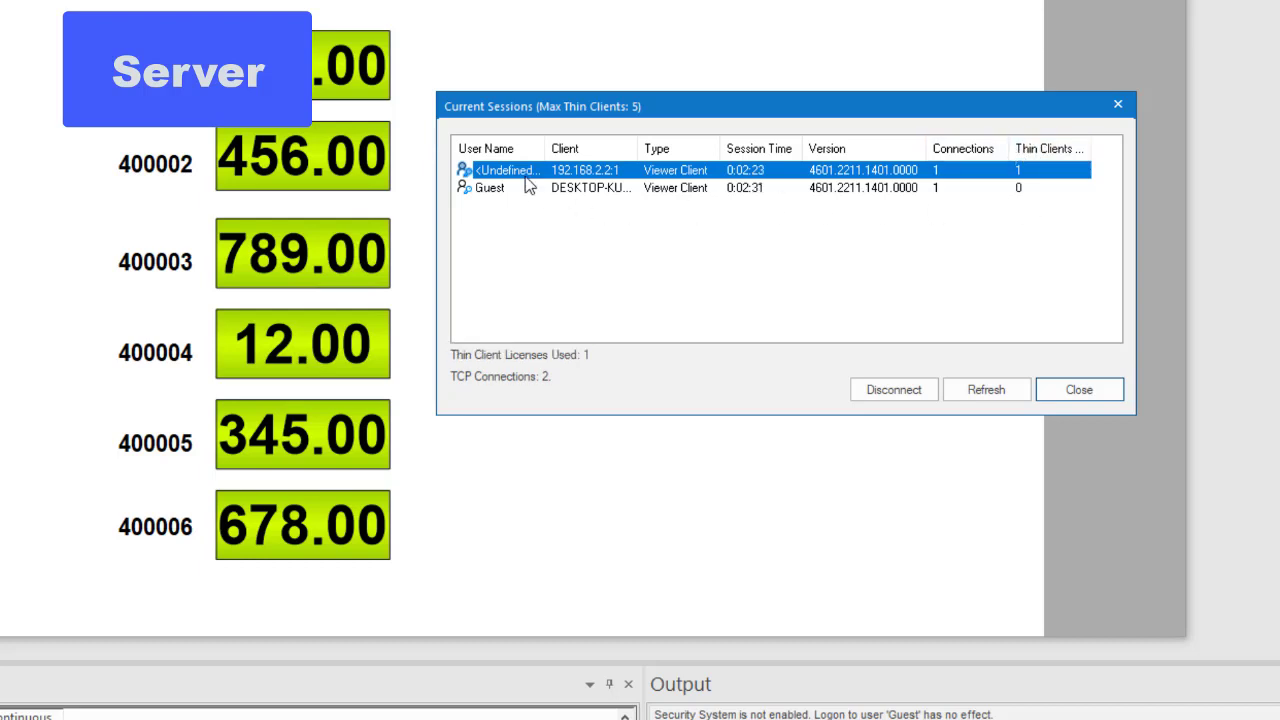
drag(545, 148, 630, 148)
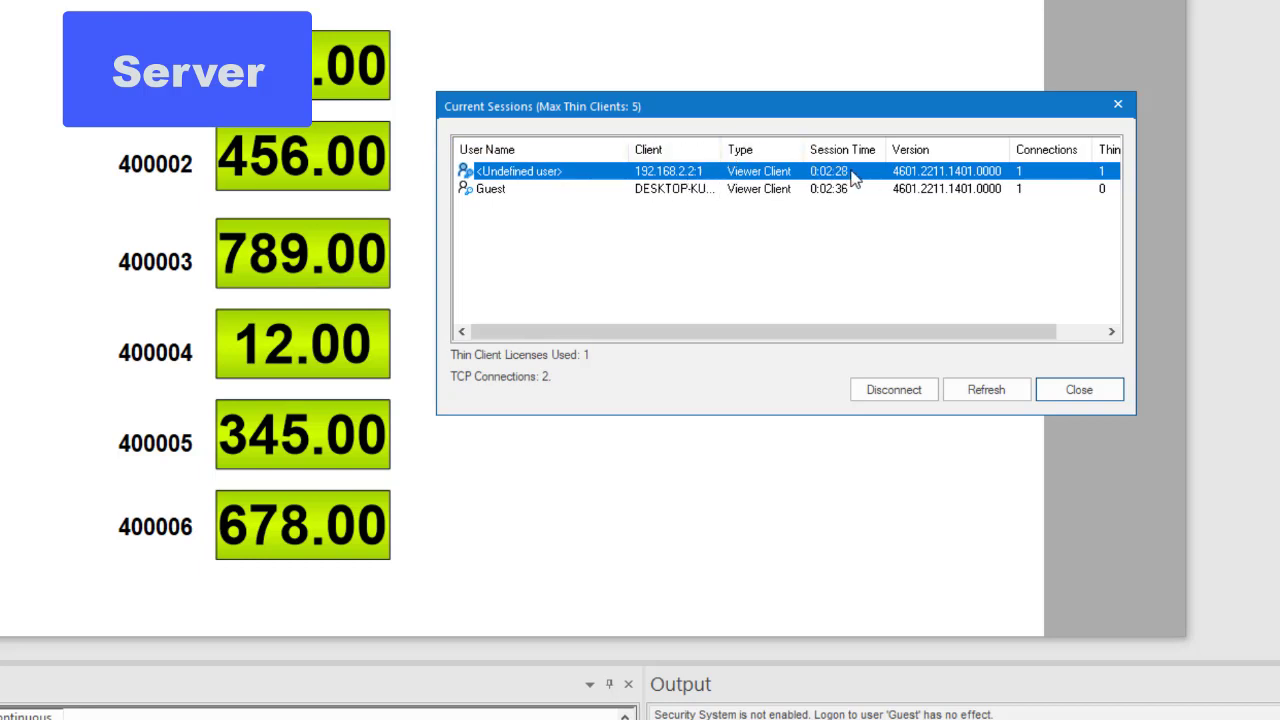
drag(976, 332, 1113, 182)
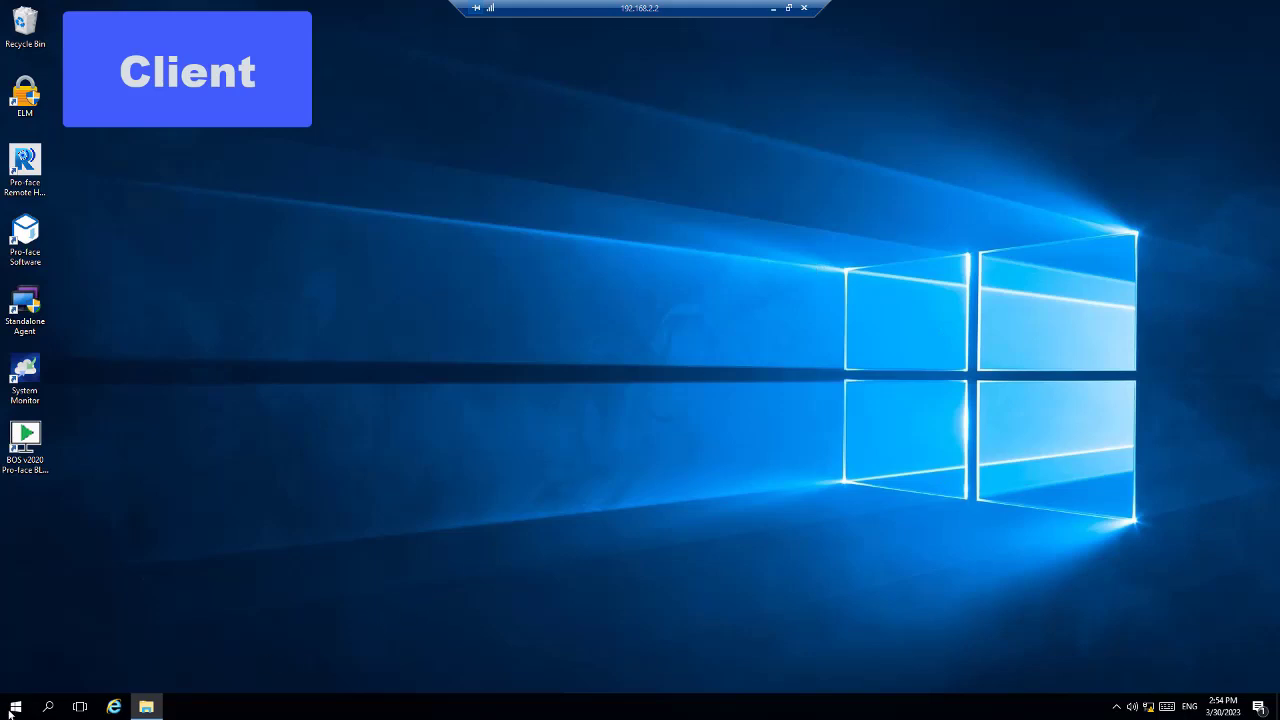
Step: On the client, browse the server's SecureViewerServer network share to the RemoteAccessDemo folder, inspect its contents, and close the window
click(147, 707)
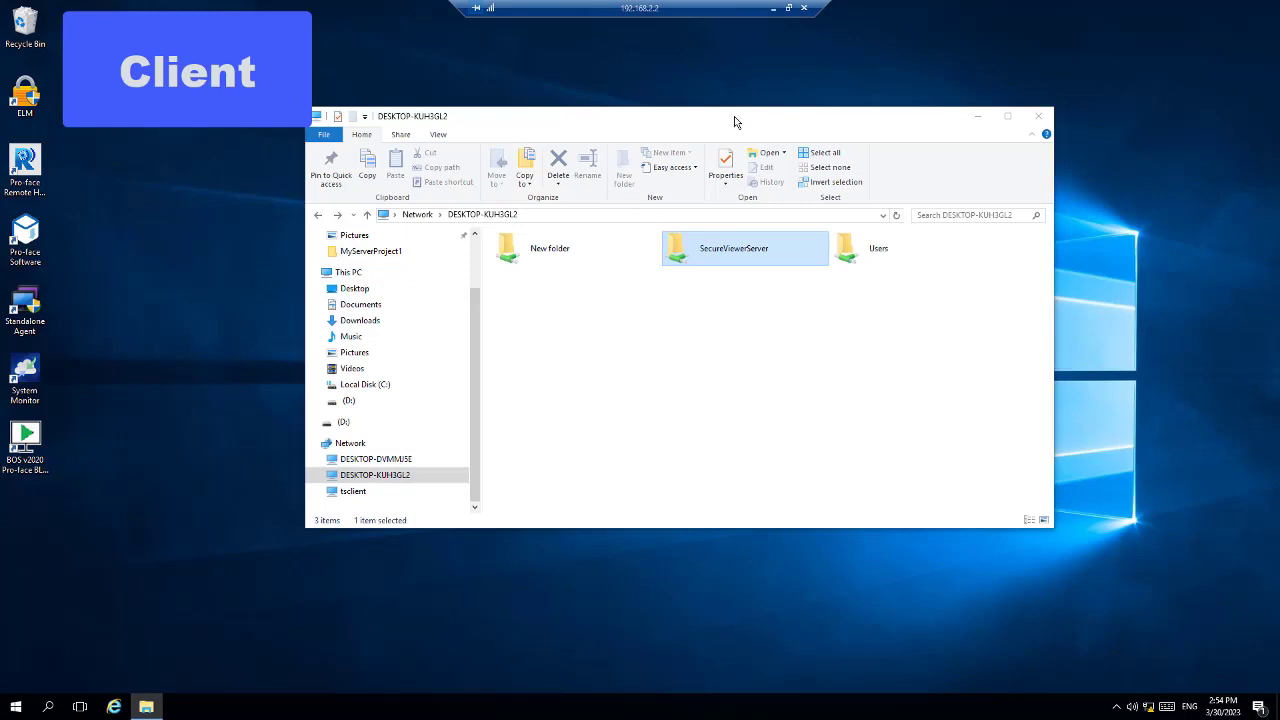
drag(736, 122, 733, 100)
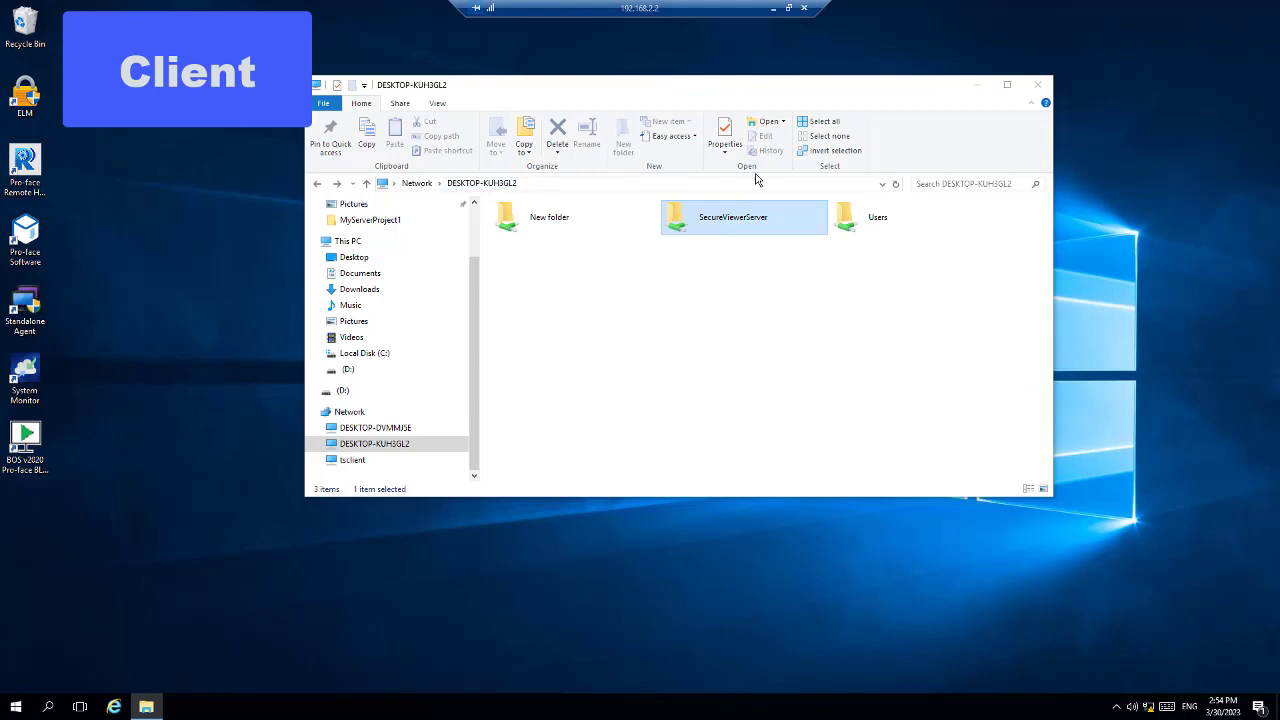
double_click(732, 219)
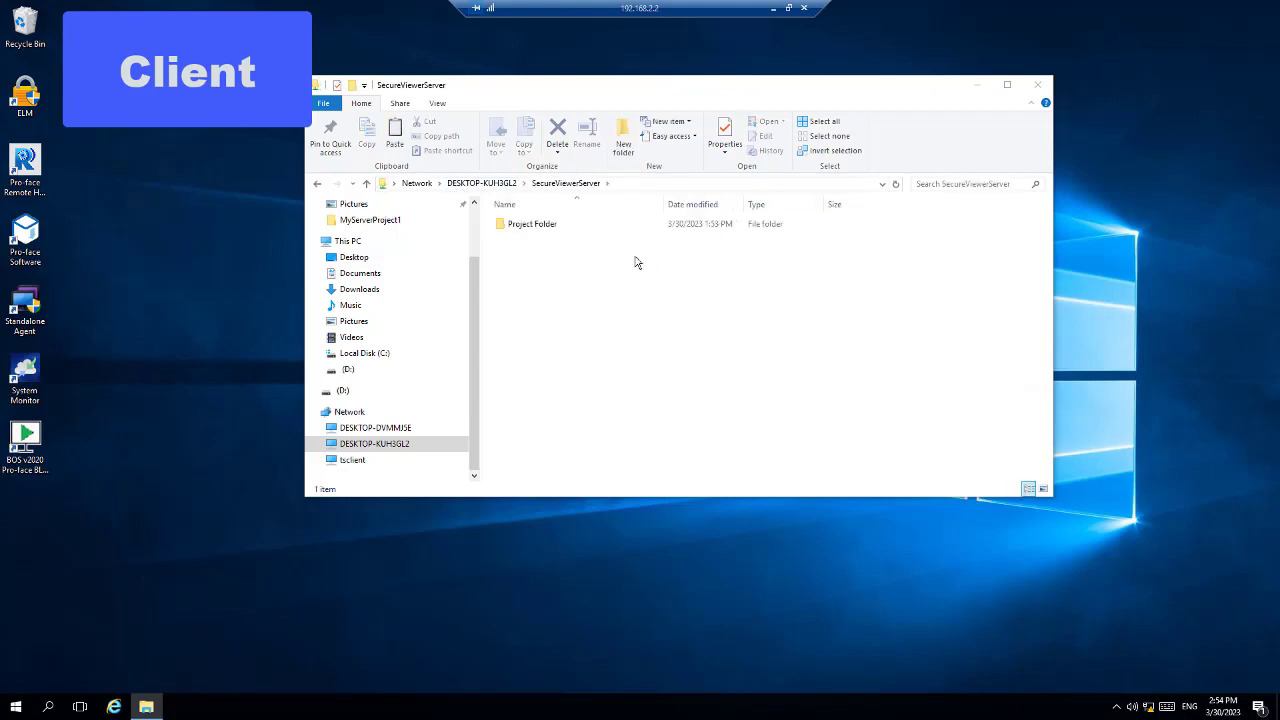
double_click(526, 223)
double_click(526, 225)
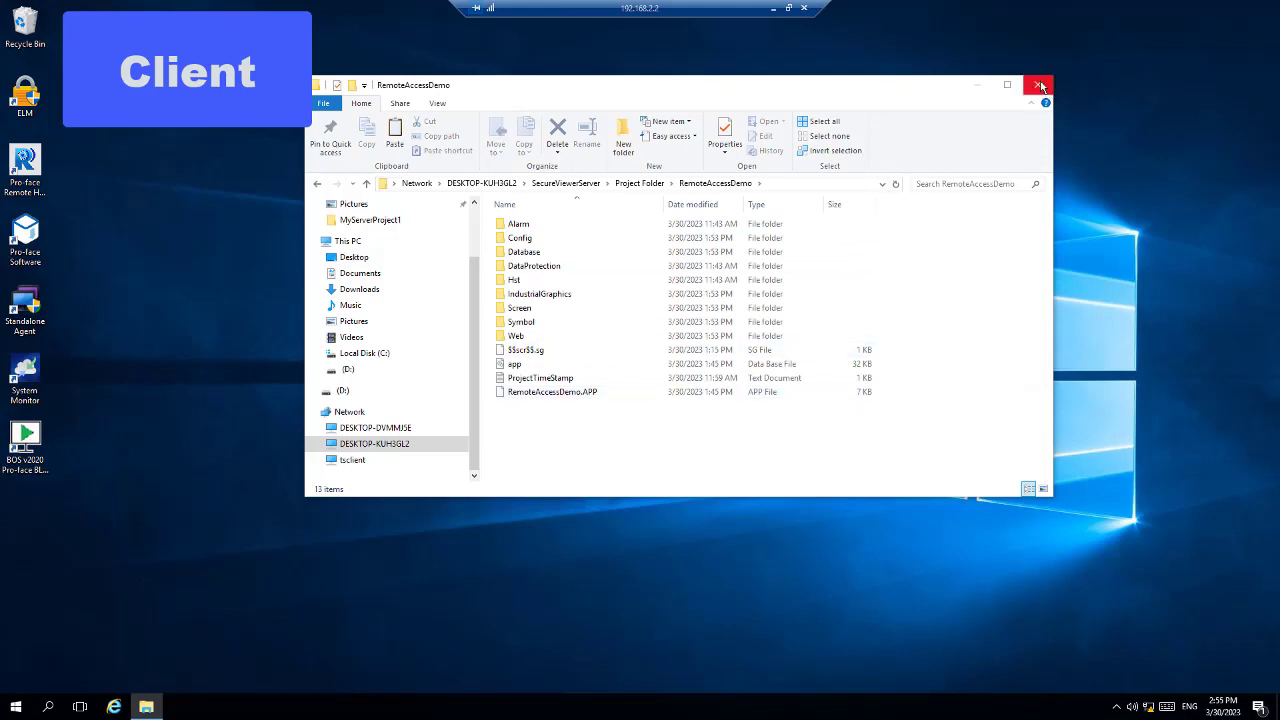
click(1041, 87)
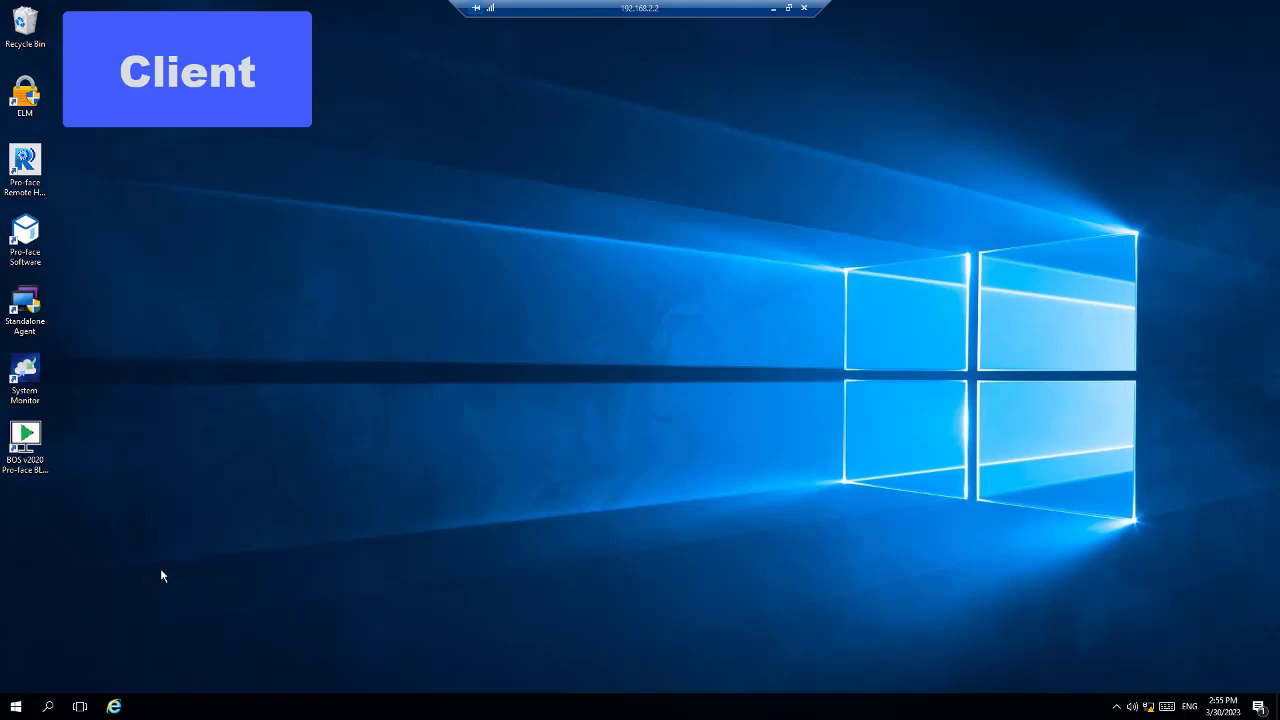
Step: Open the Secure Viewer configuration on the client and allow it to make changes to the device
click(15, 709)
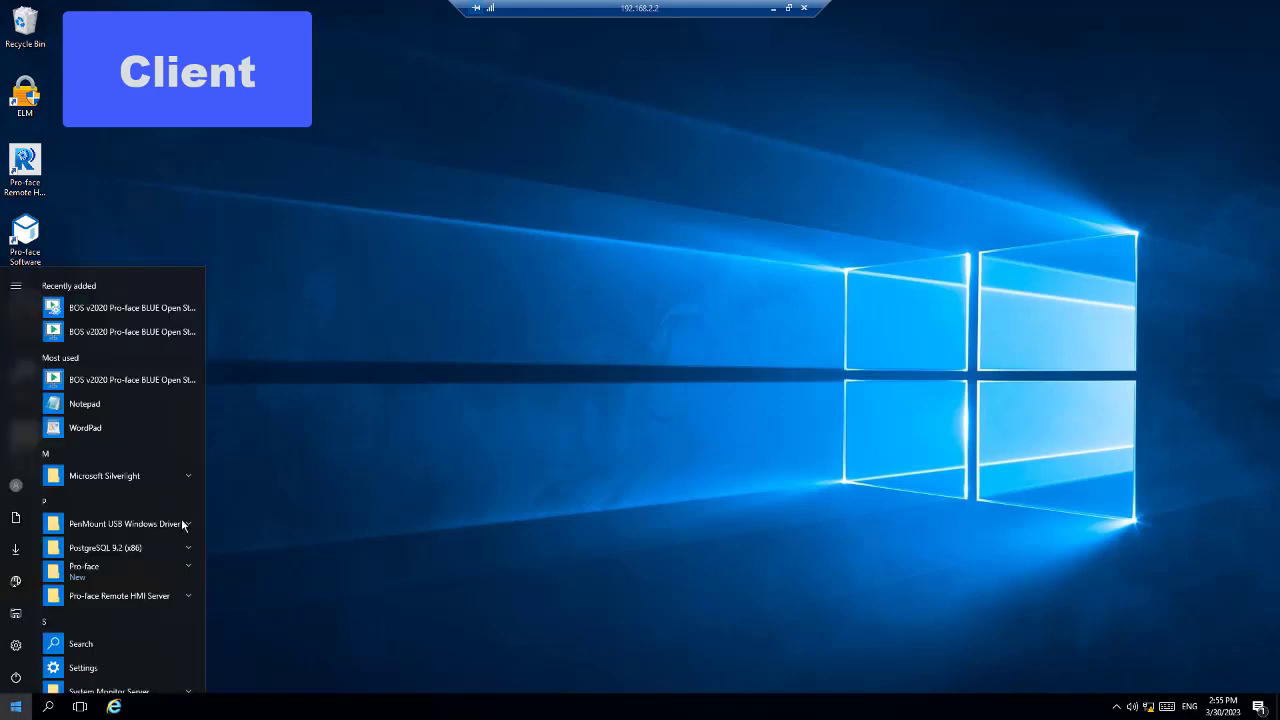
click(164, 306)
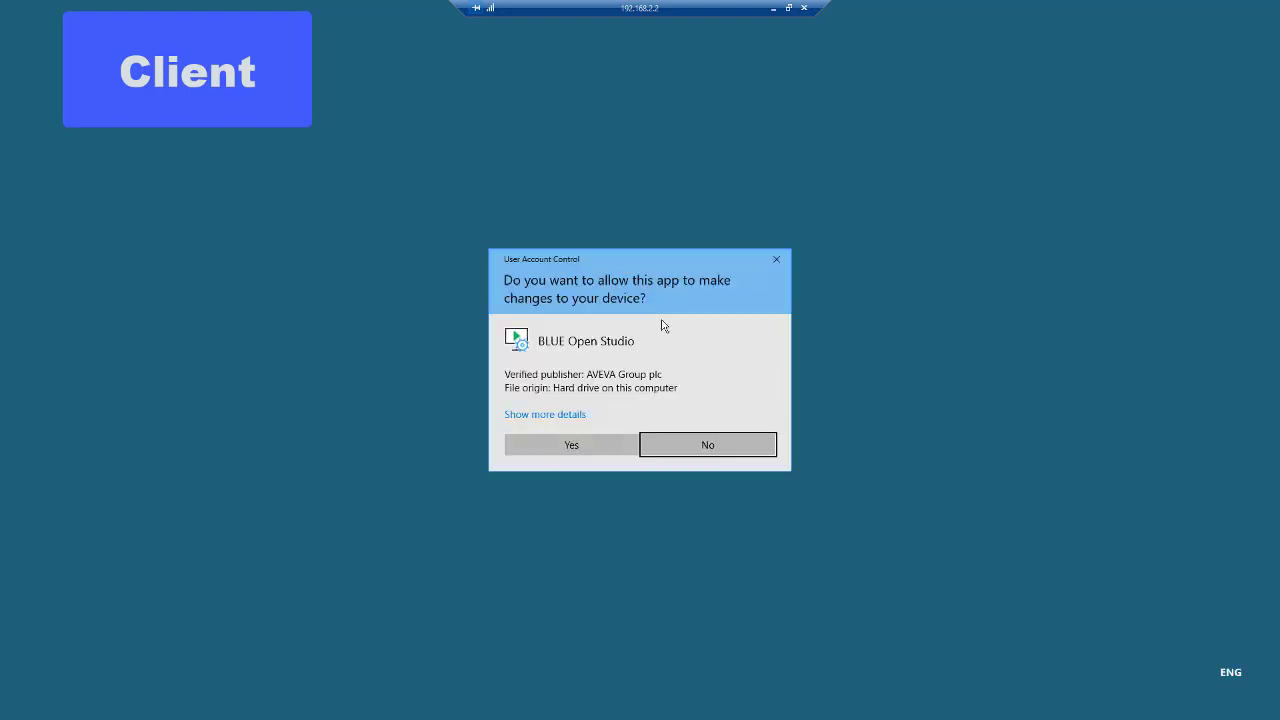
click(574, 443)
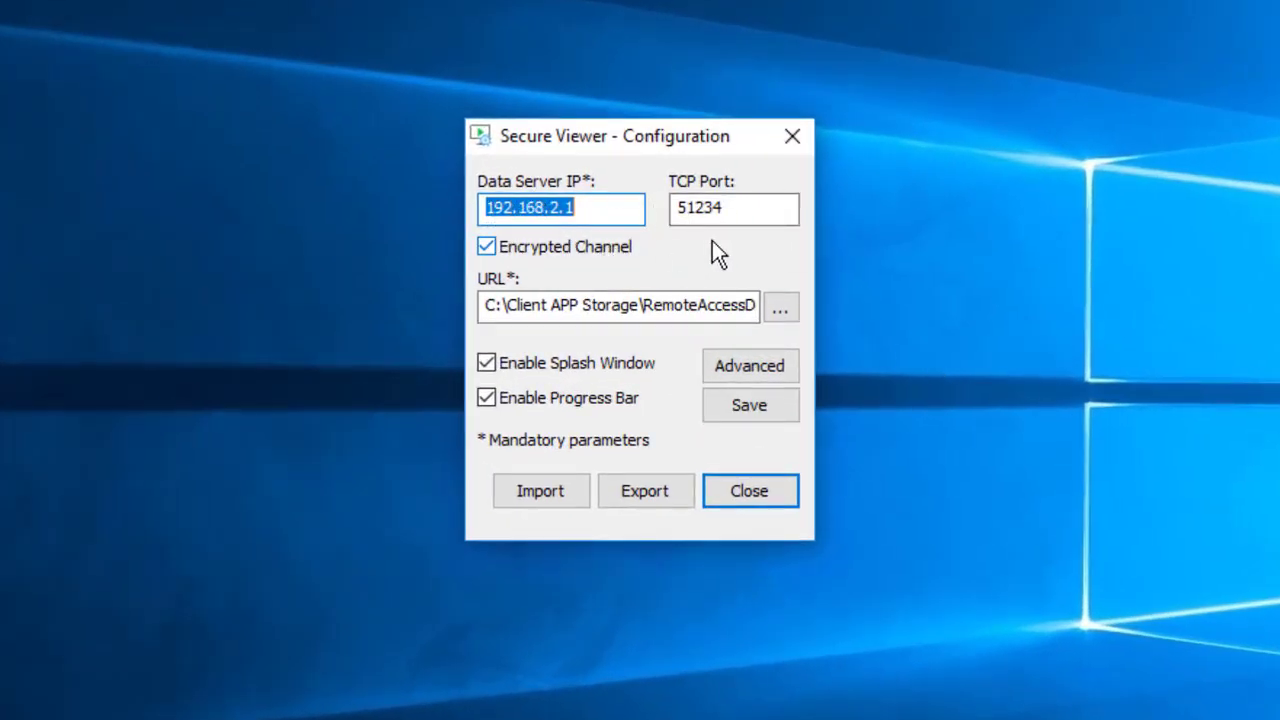
Step: Set the Secure Viewer URL to RemoteAccessDemo.APP in SecureViewerServer\Project Folder\RemoteAccessDemo on the network computer DESKTOP-KUH3GL2
click(780, 306)
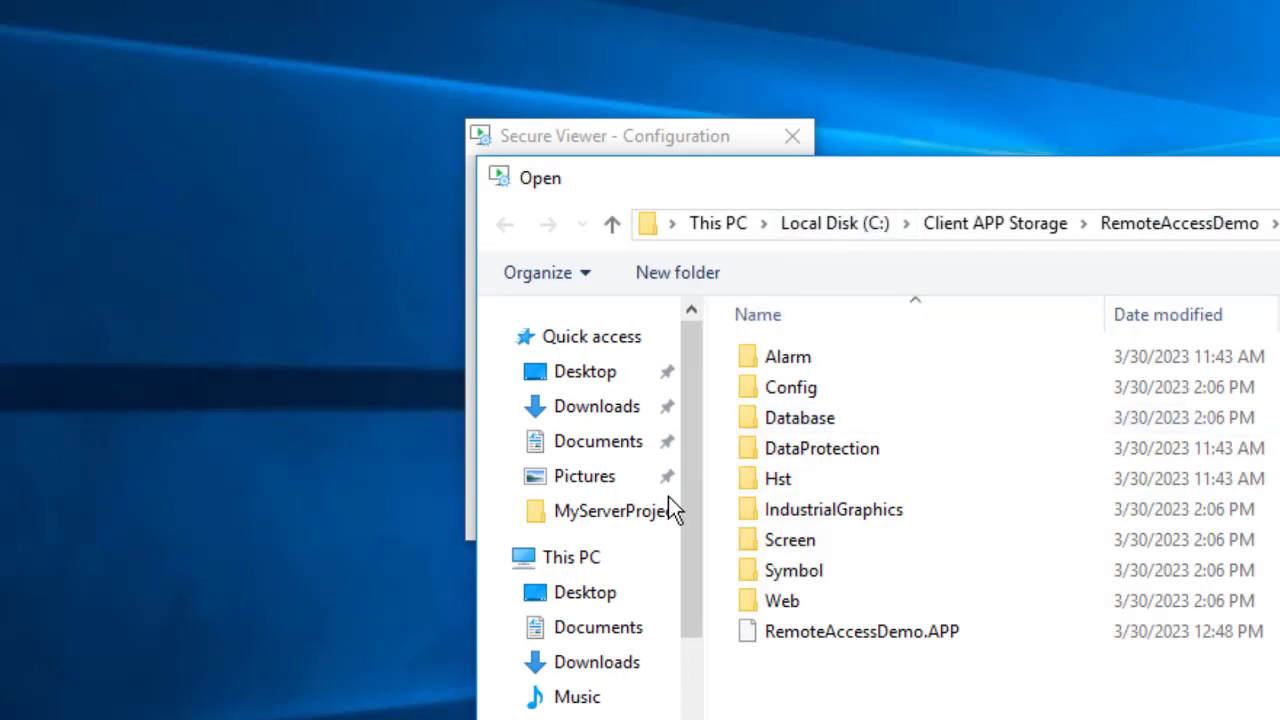
drag(691, 480, 695, 710)
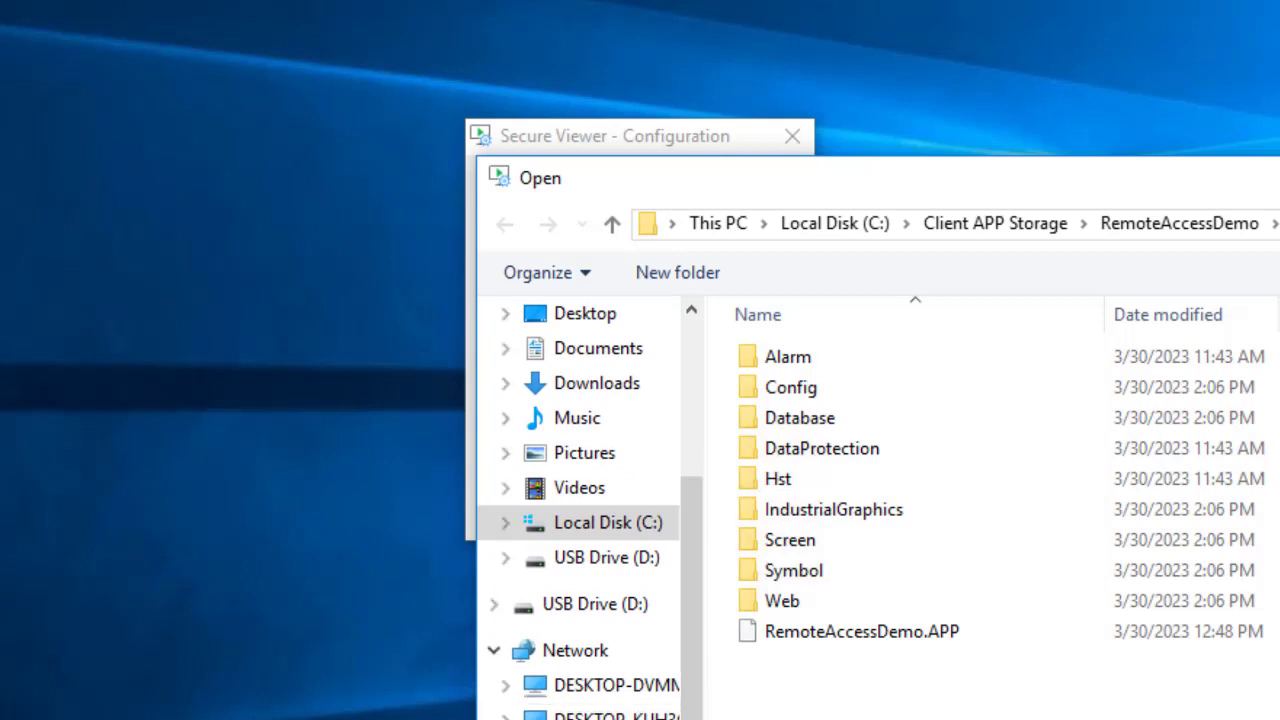
click(605, 715)
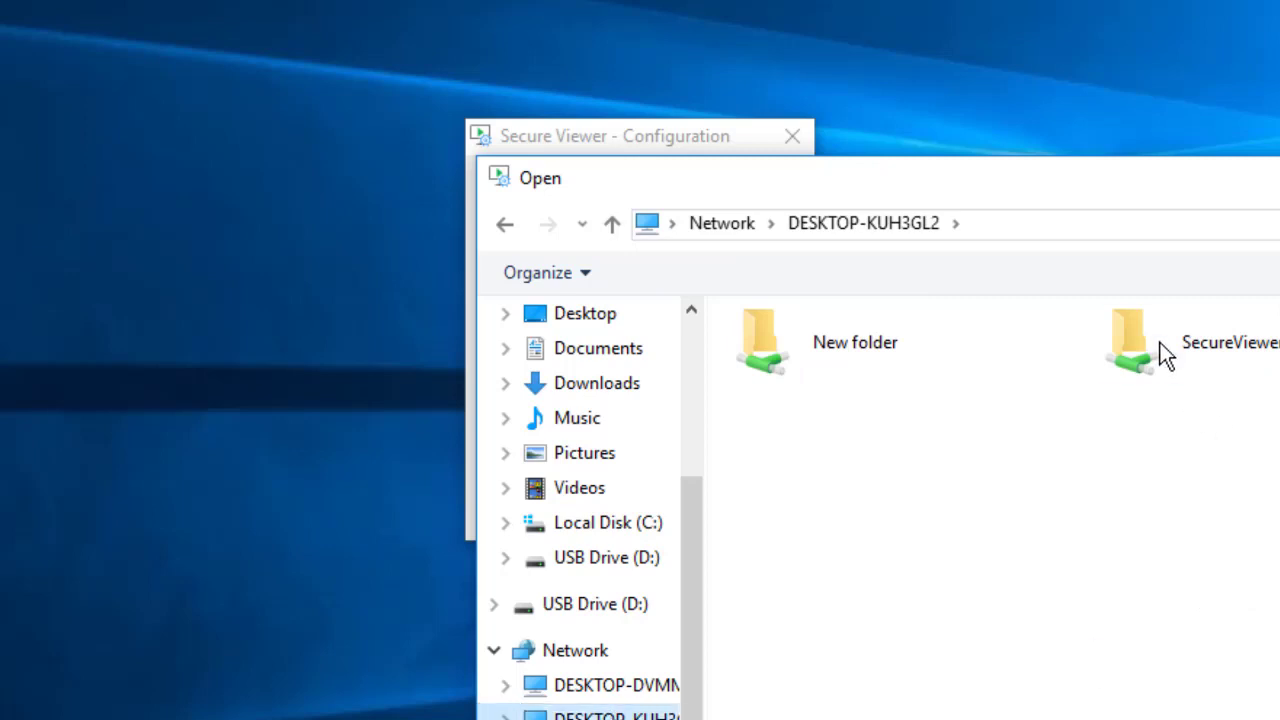
double_click(1152, 340)
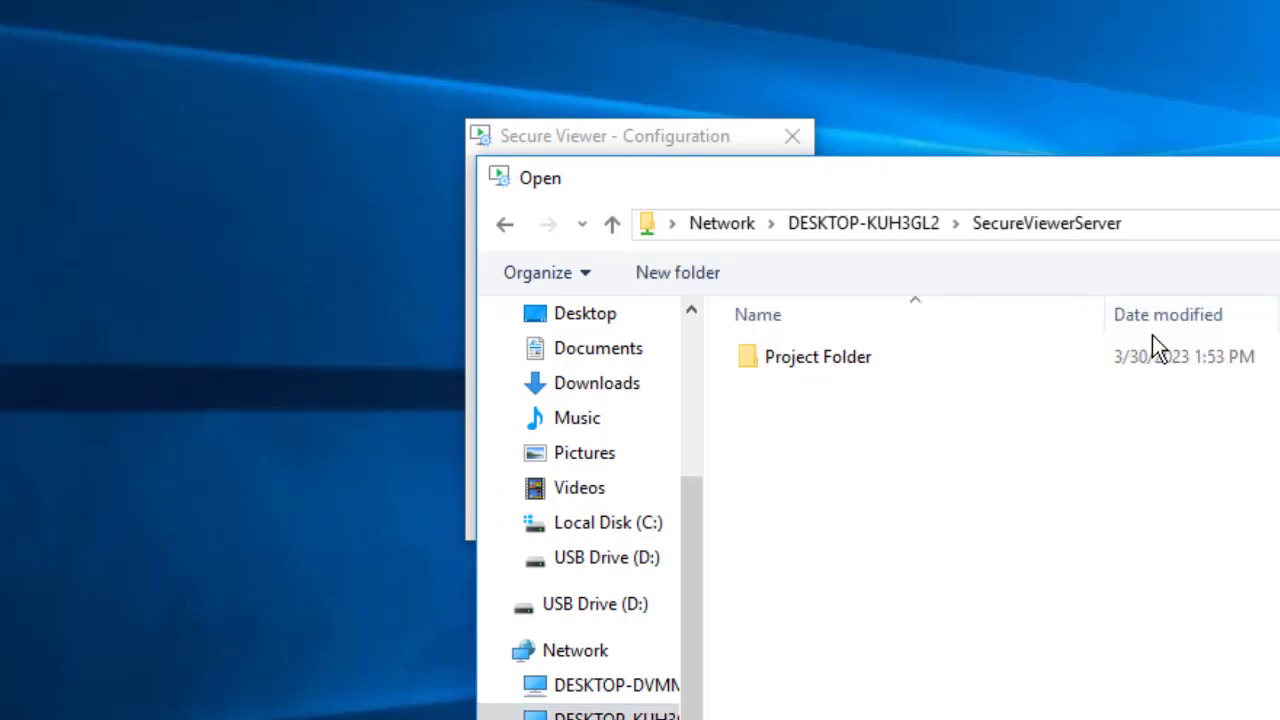
click(819, 368)
double_click(819, 365)
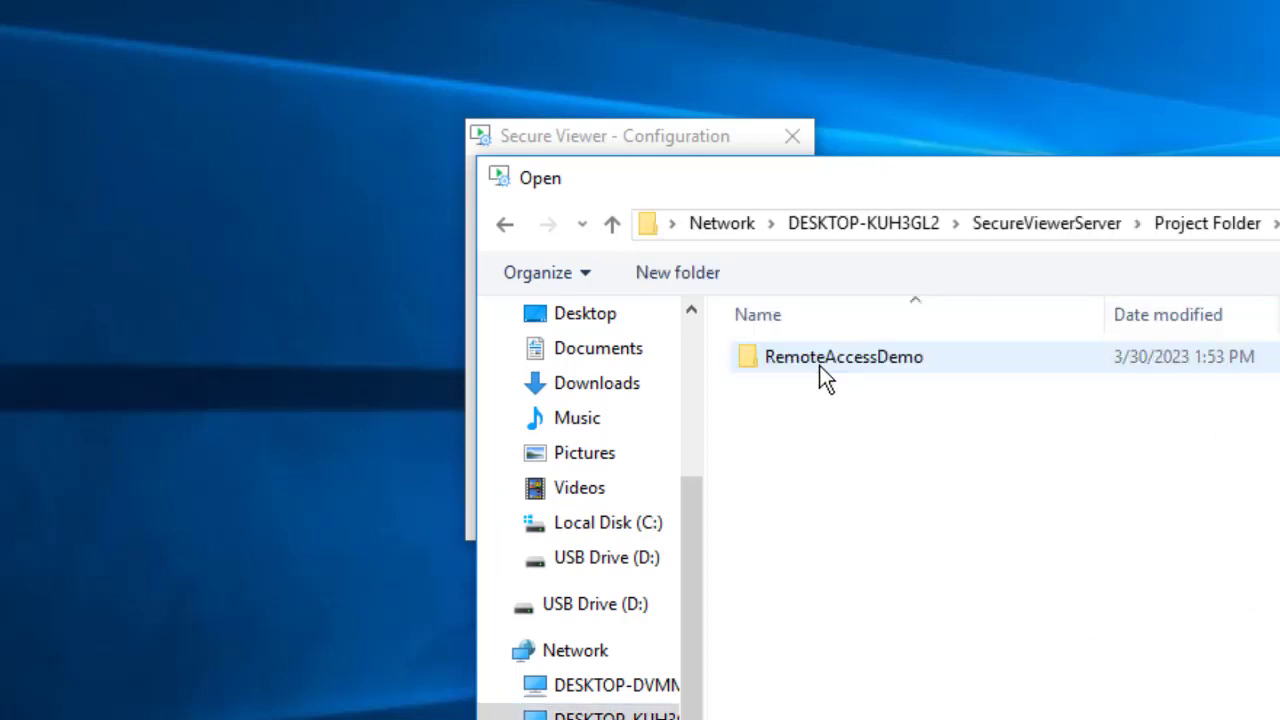
click(819, 370)
click(812, 370)
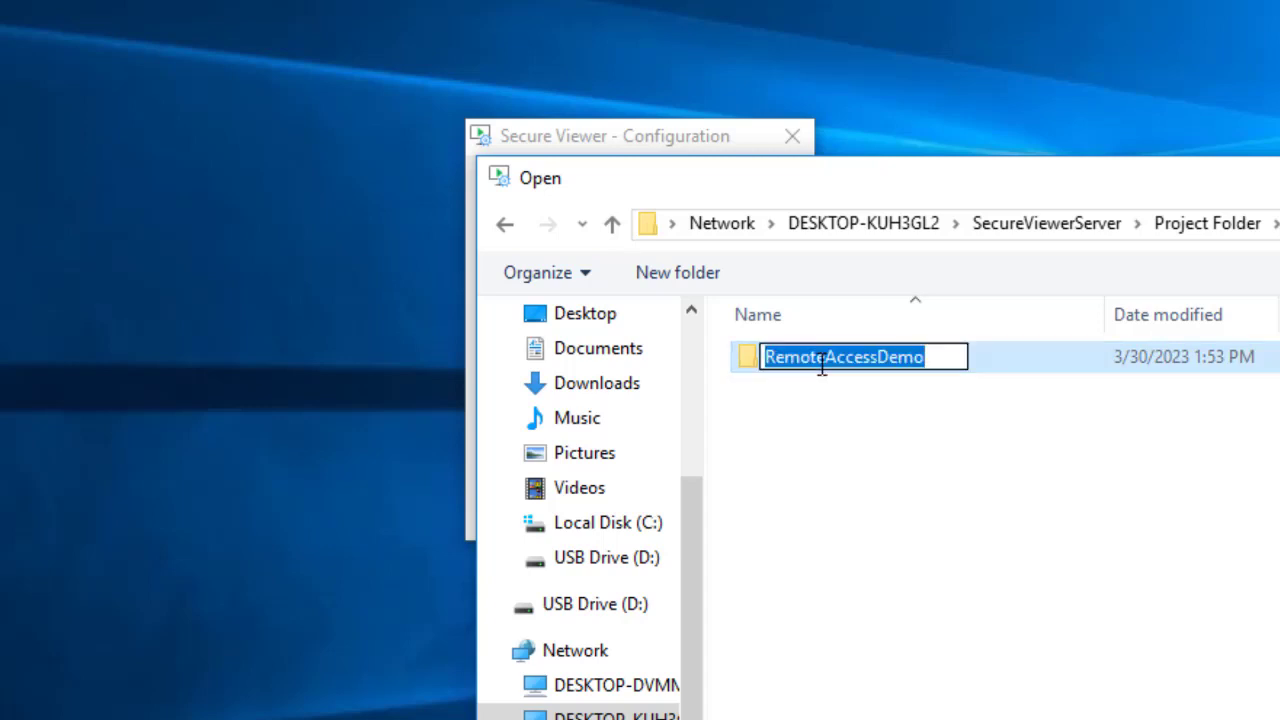
double_click(750, 358)
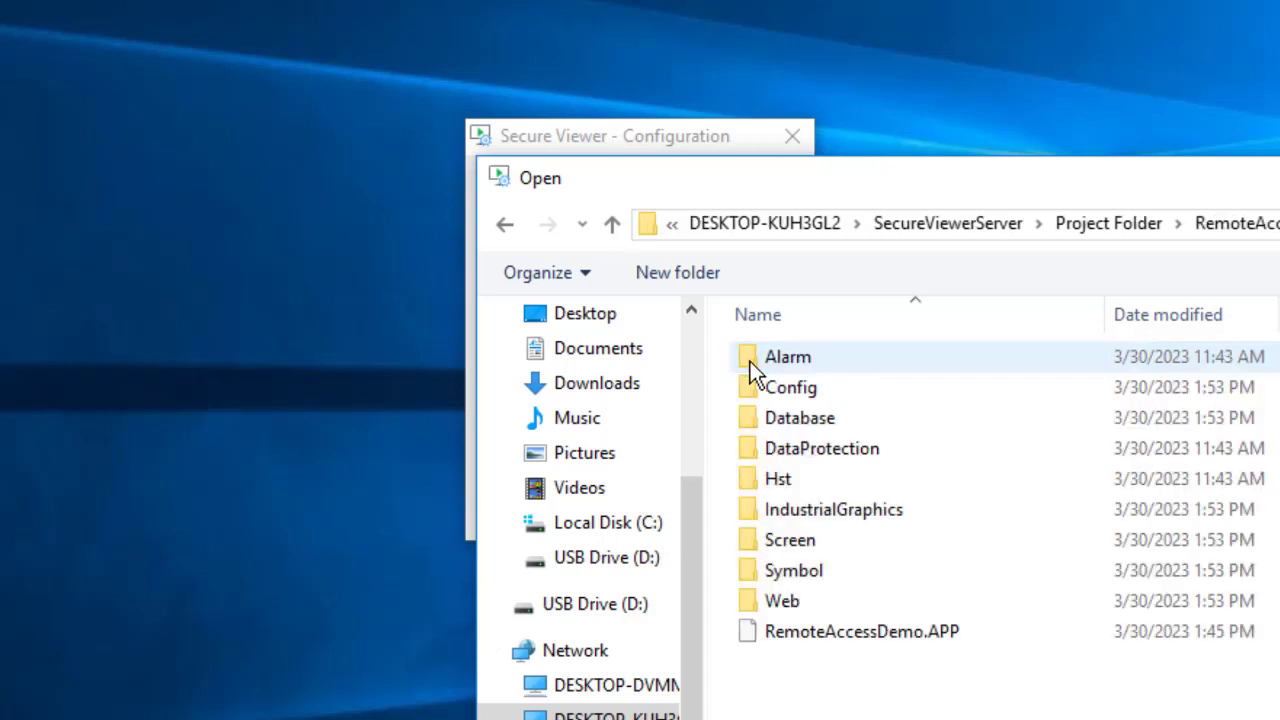
click(922, 638)
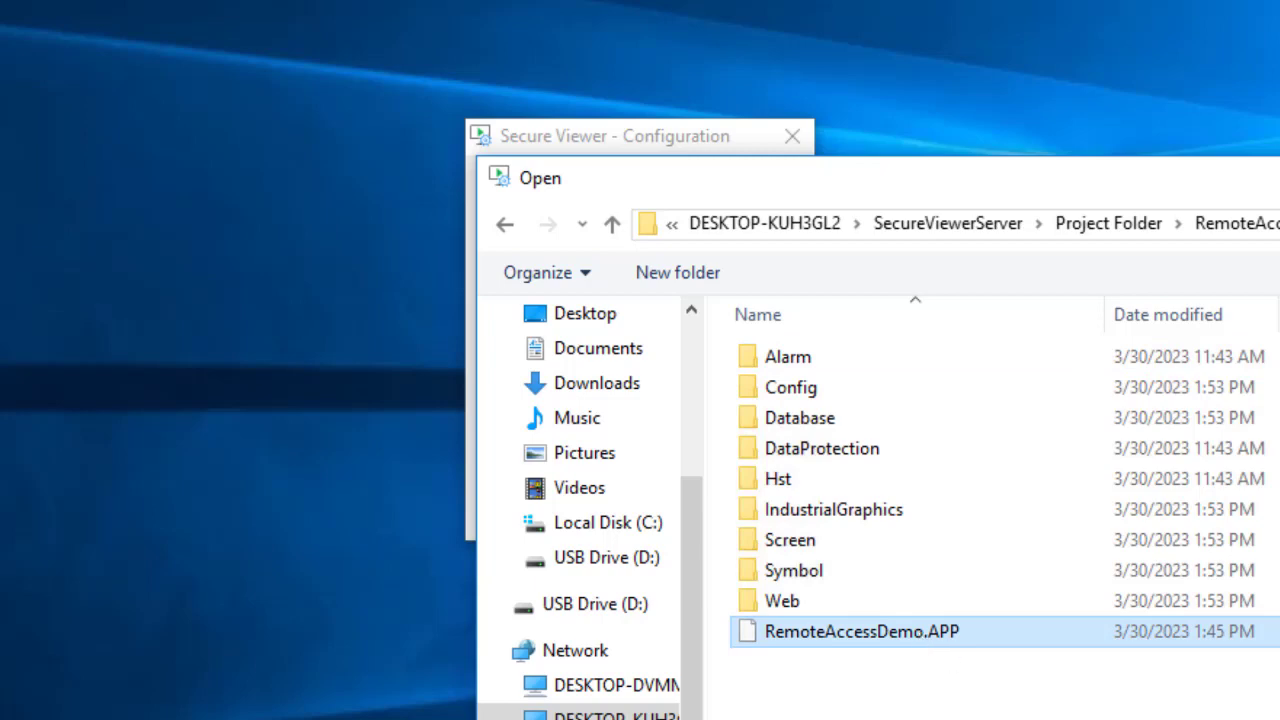
key(Return)
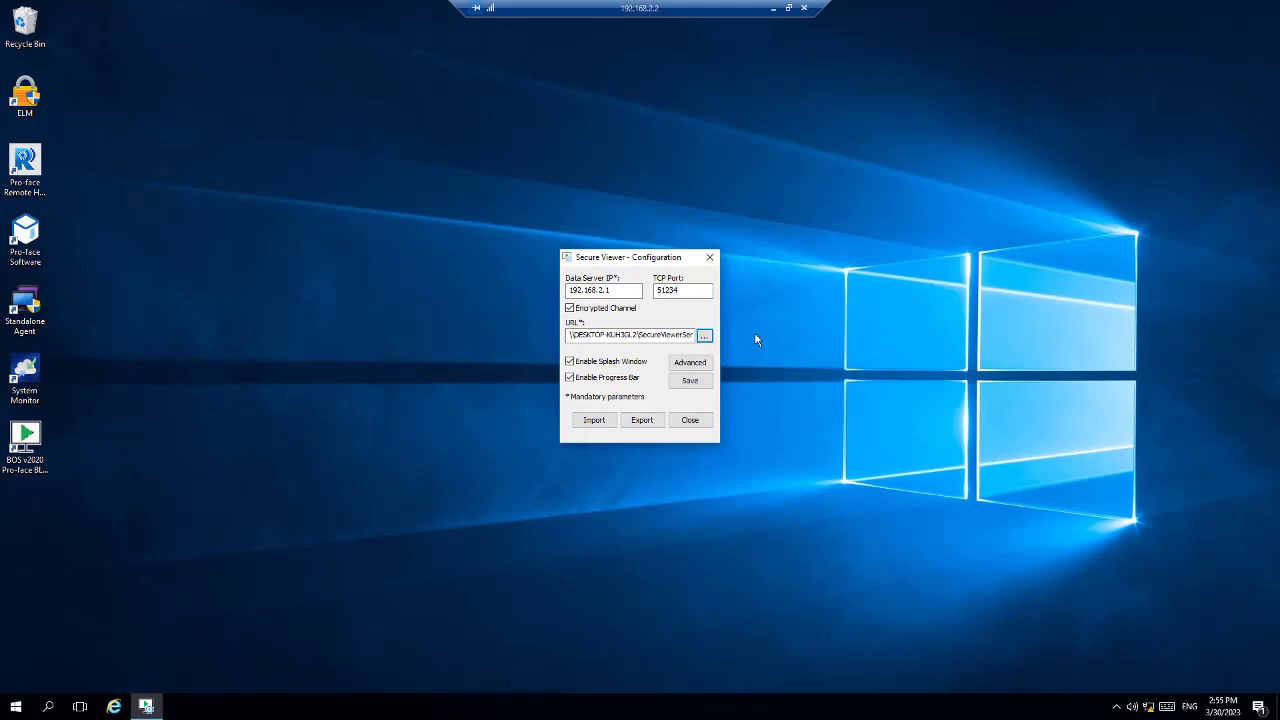
Step: Save the configuration with the network share URL and launch Secure Viewer on the client
click(697, 386)
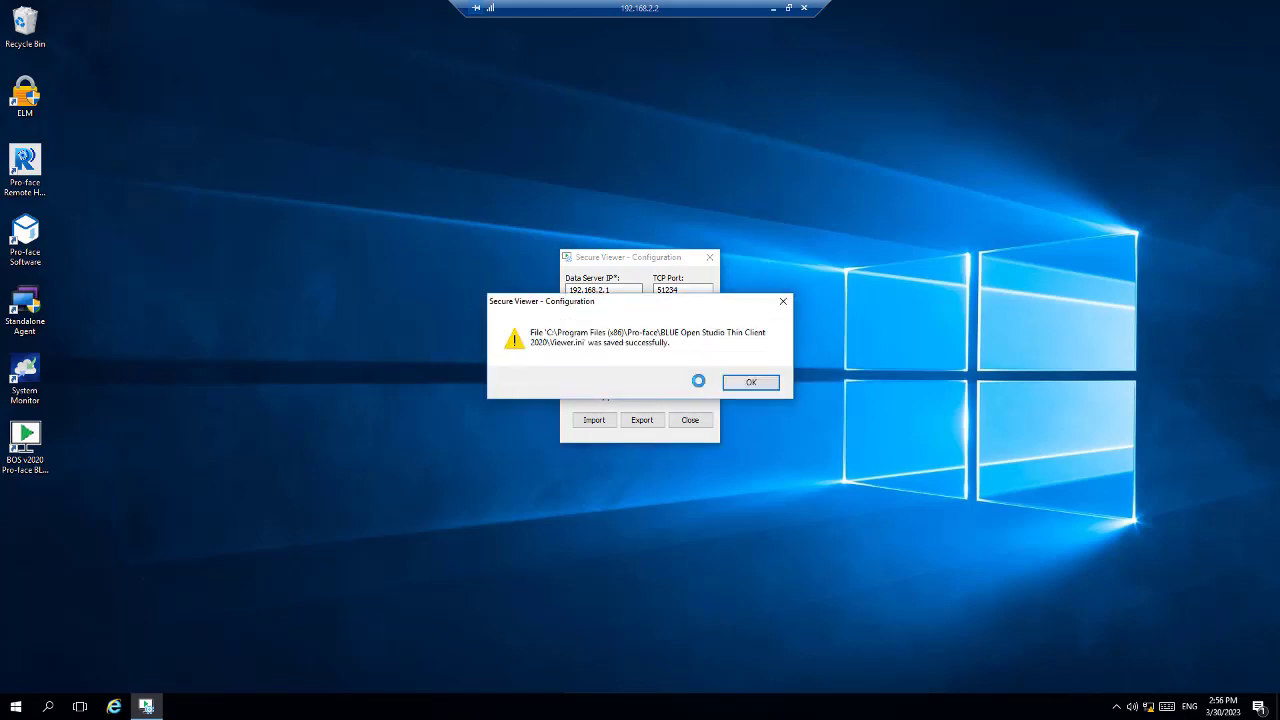
click(758, 389)
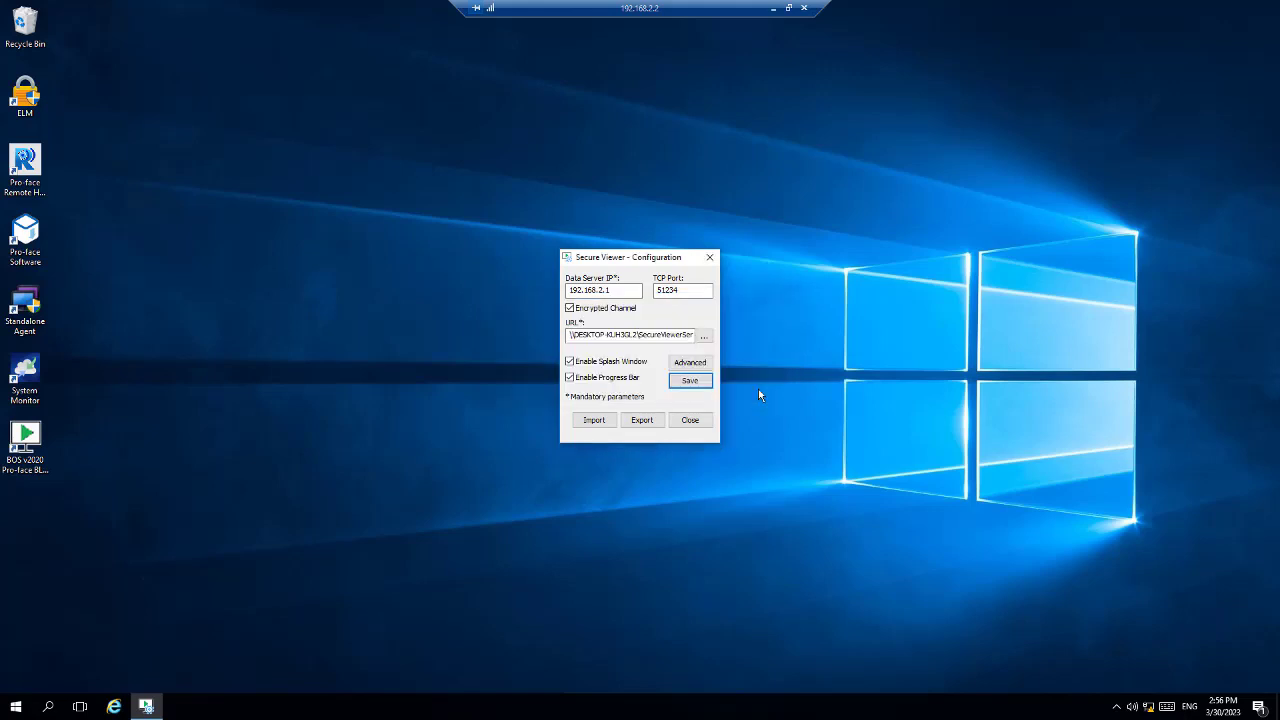
click(15, 710)
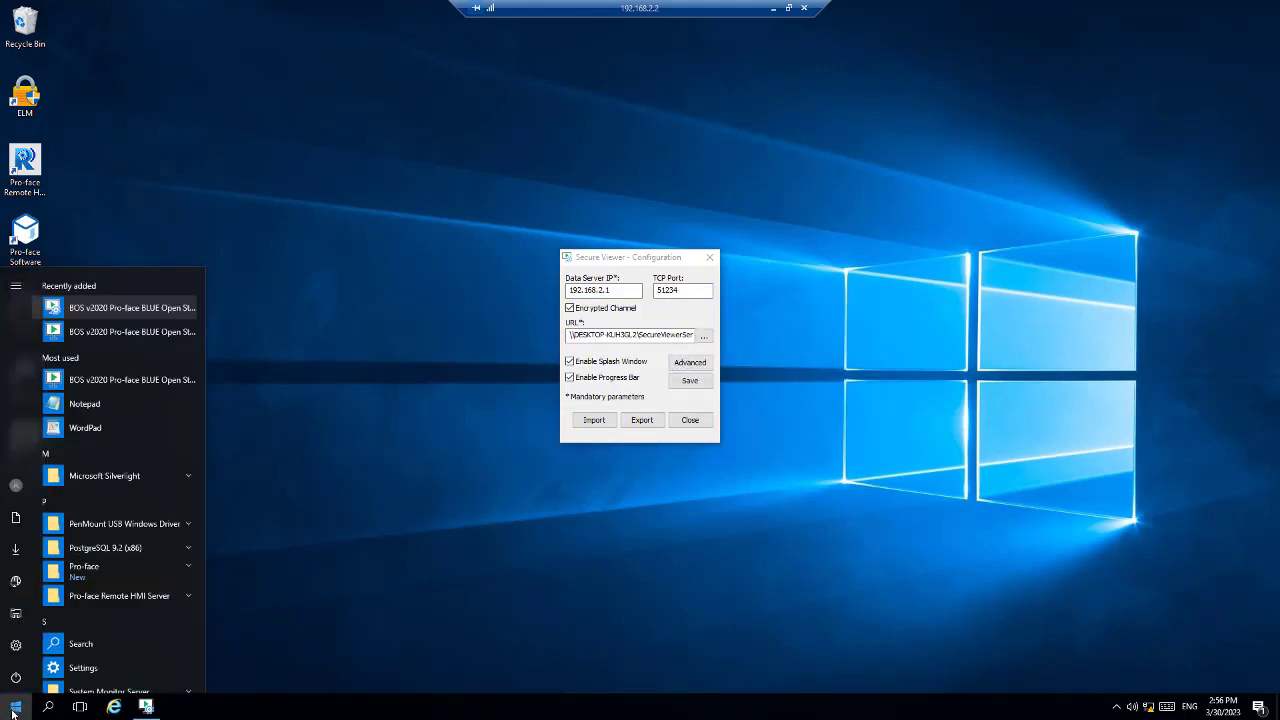
click(118, 332)
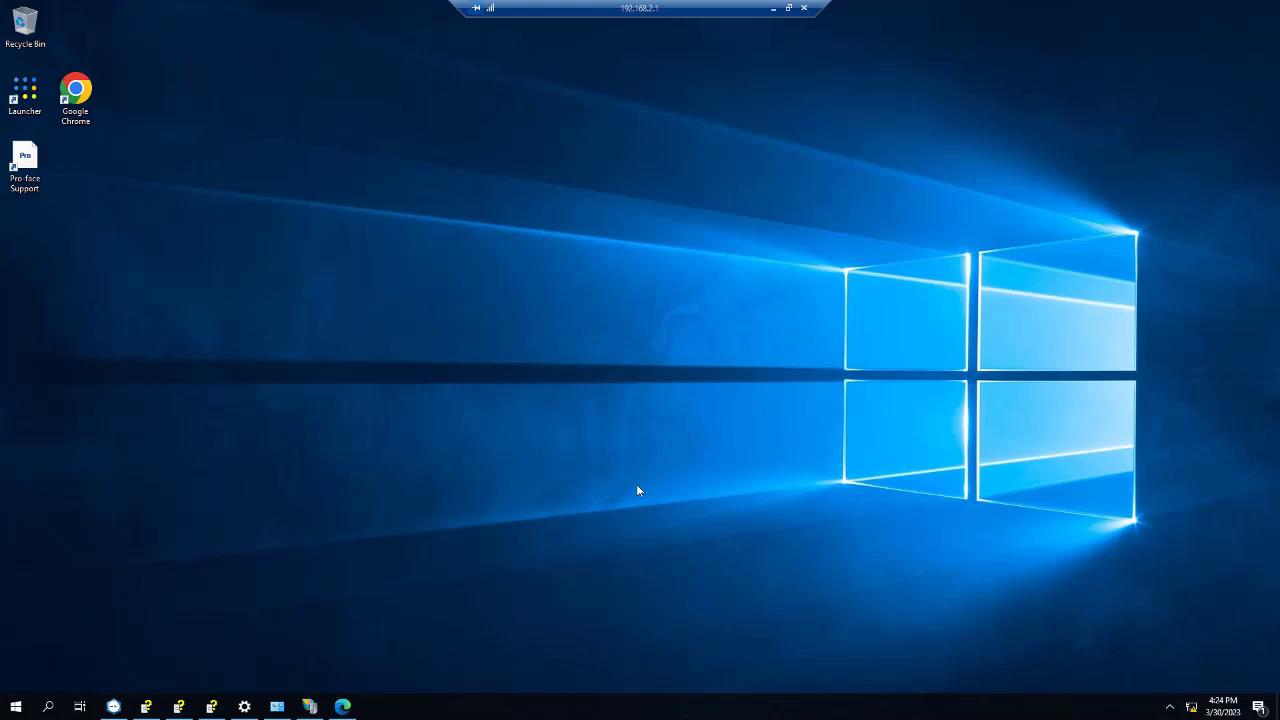
Step: On the server, switch to IIS Manager and examine the Default Web Site's full physical path in its basic settings
click(310, 706)
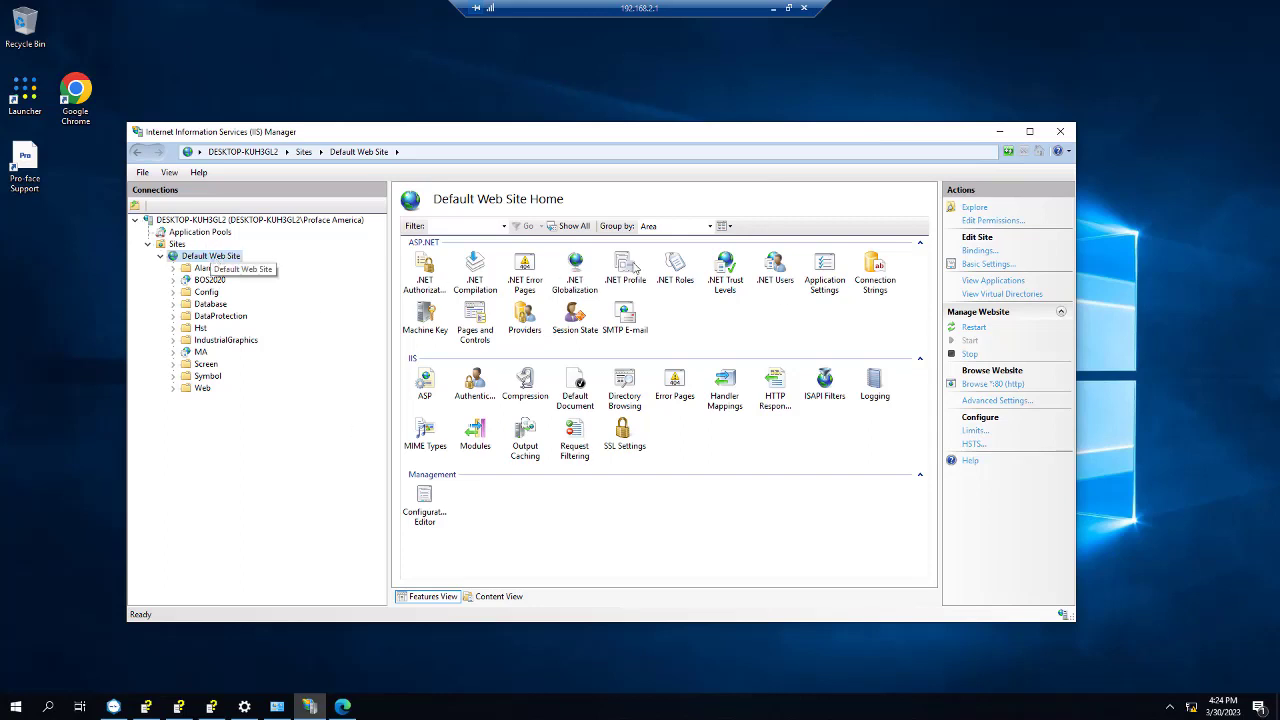
click(985, 265)
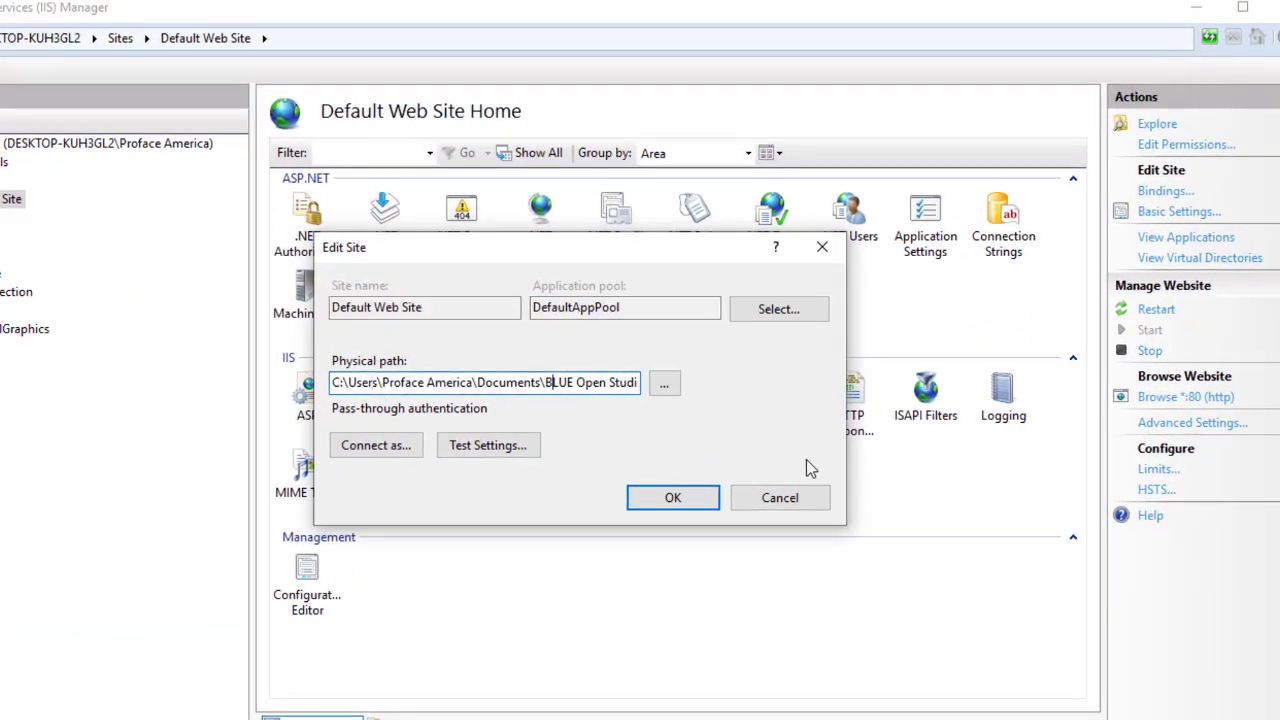
key(Right)
key(Right)
key(Right)
key(Right)
key(Right)
key(Right)
key(Right)
key(Right)
key(Right)
key(Right)
key(Right)
key(Right)
key(Right)
key(Right)
key(Right)
key(Right)
key(Right)
key(Right)
key(Right)
key(Right)
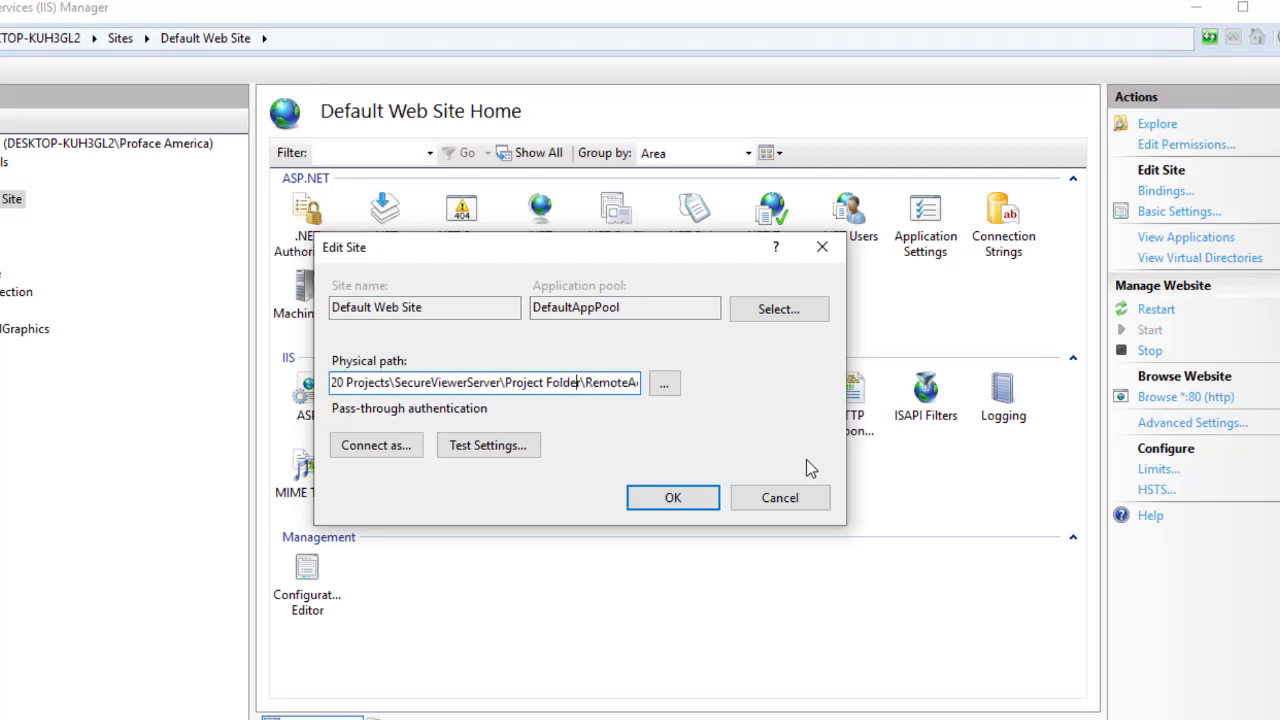
key(Right)
key(Right)
key(Right)
key(Right)
key(Right)
key(Right)
key(Right)
key(Right)
key(Right)
key(Right)
key(Right)
key(Right)
key(Right)
key(Right)
key(Right)
key(Right)
key(Right)
key(Right)
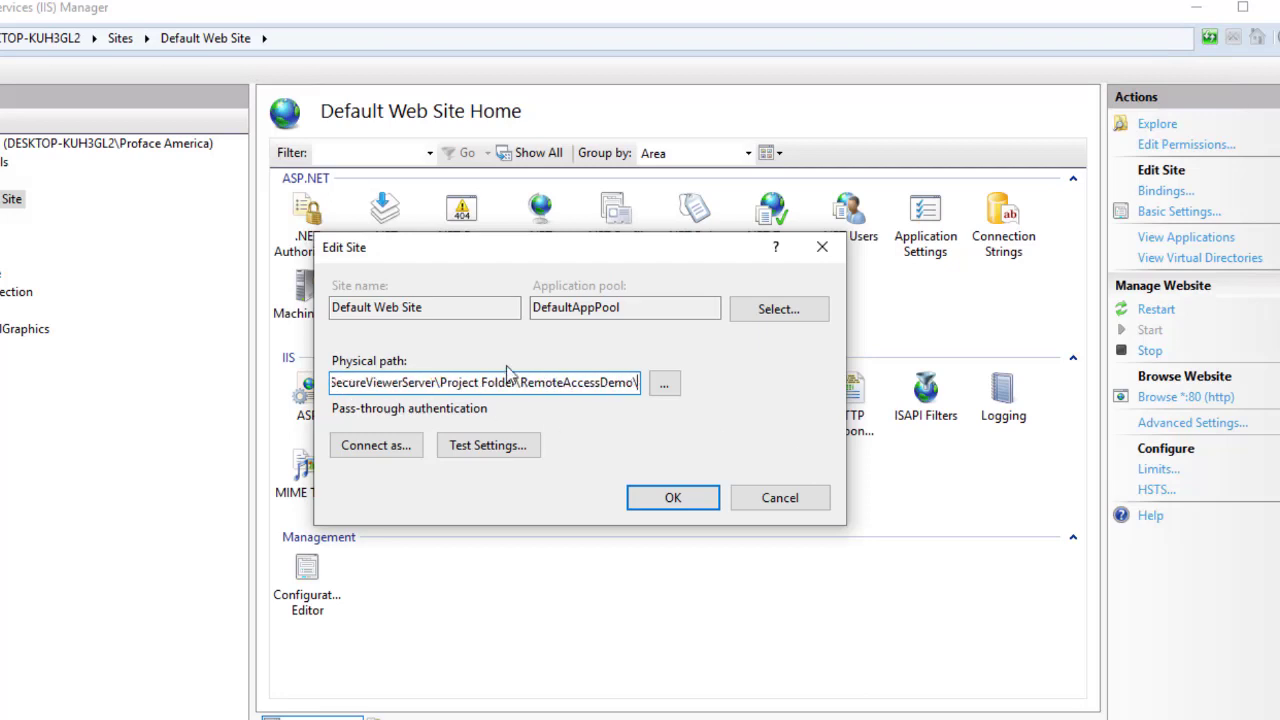
key(Left)
key(Left)
key(Left)
key(Left)
key(Left)
key(Left)
key(Left)
key(Left)
key(Left)
key(Left)
key(Left)
key(Left)
key(Left)
key(Left)
key(Left)
key(Left)
key(Left)
key(Left)
key(Left)
key(Left)
key(Left)
key(Left)
key(Left)
key(Left)
key(Left)
key(Left)
key(Left)
key(Left)
key(Left)
key(Left)
key(Left)
key(Left)
key(Left)
key(Left)
key(Left)
key(Left)
key(Left)
key(Left)
key(Left)
key(Left)
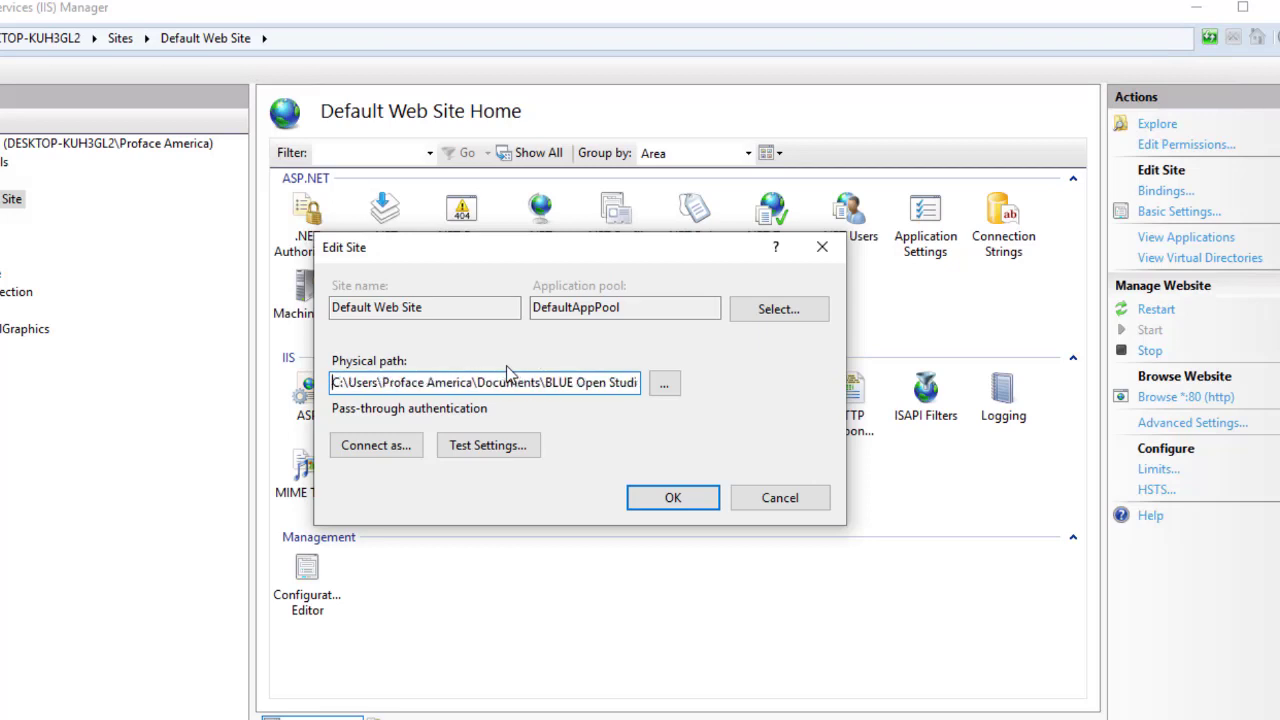
click(674, 500)
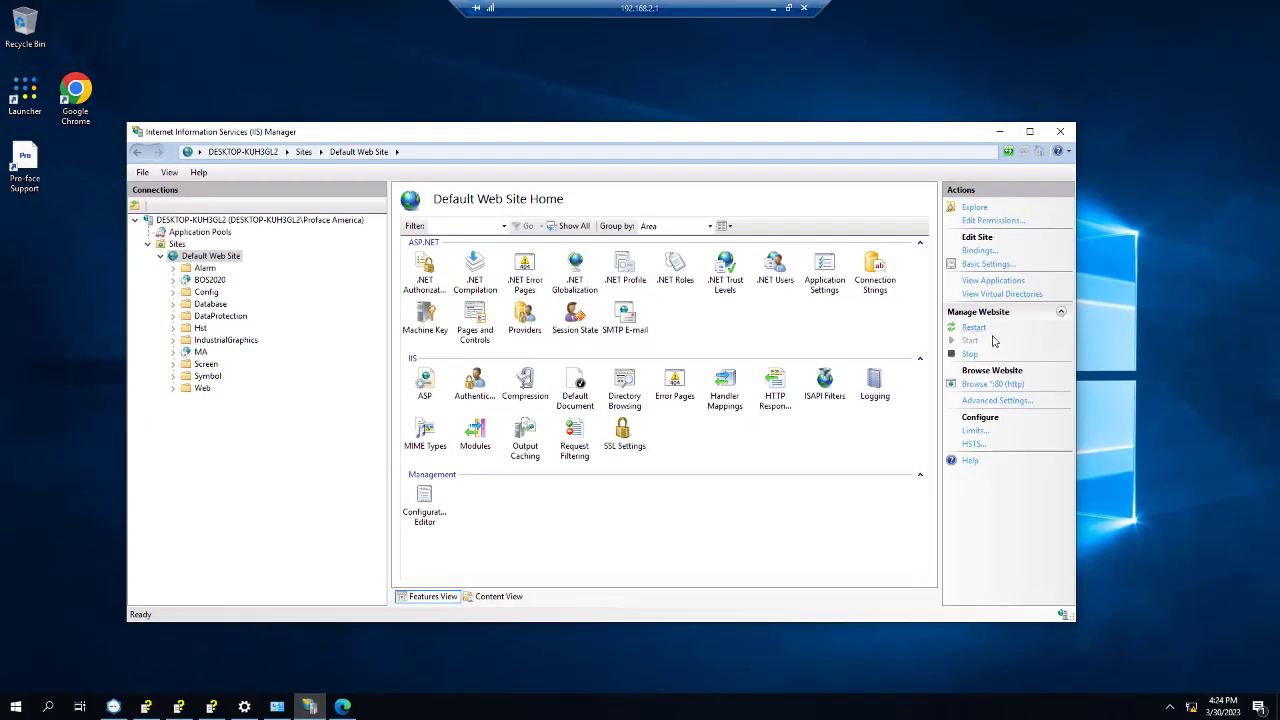
Step: Minimize IIS Manager, switch to BLUE Open Studio on the server, and run the RemoteAccessDemo project
click(999, 131)
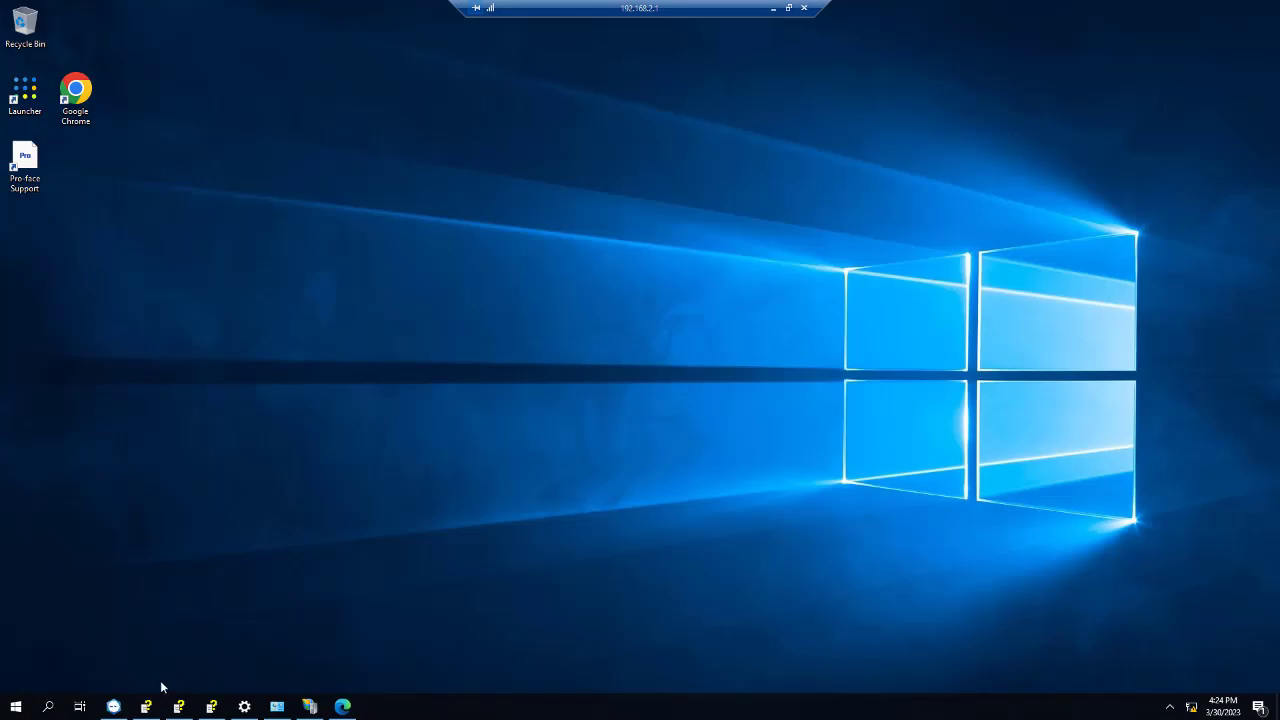
click(113, 706)
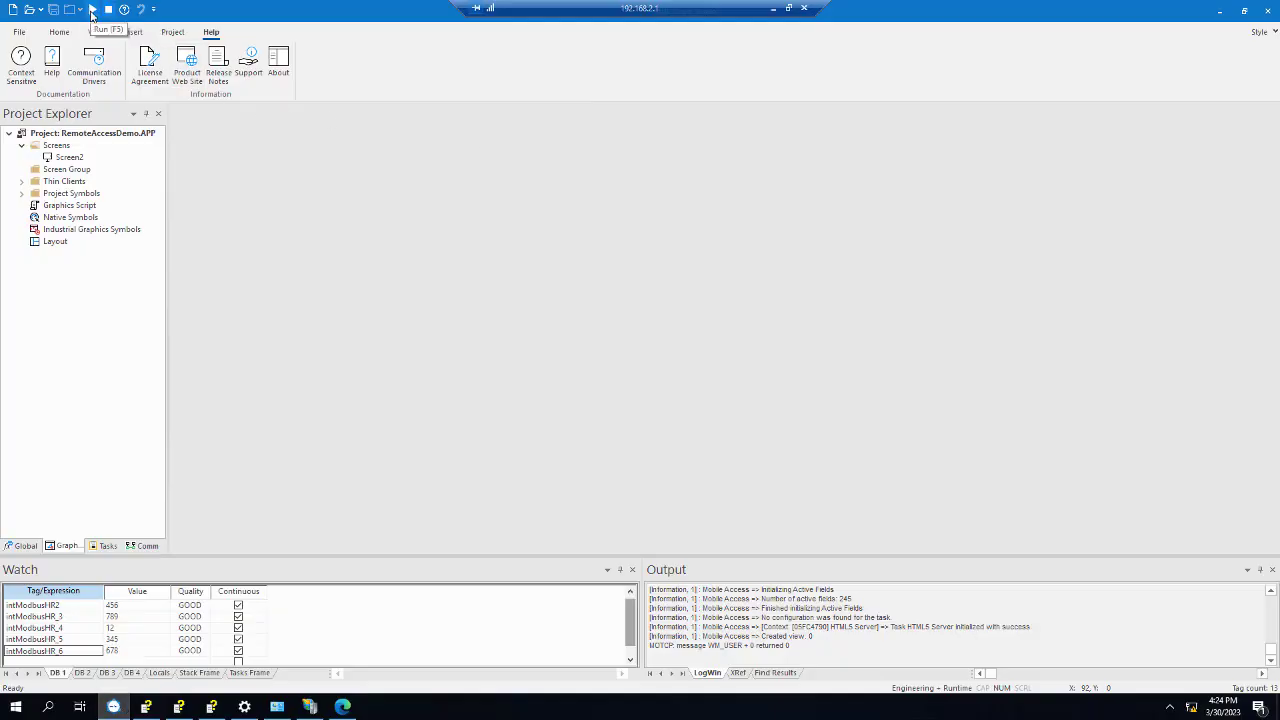
click(92, 12)
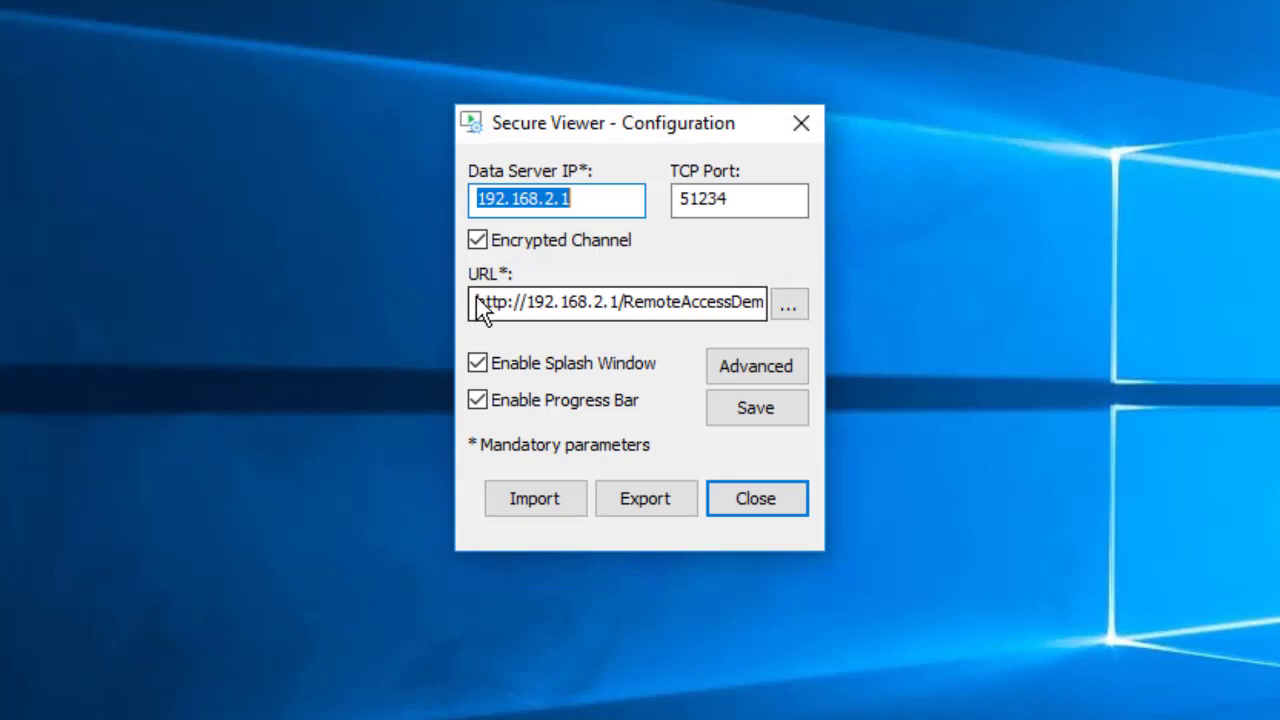
Step: In the client's Secure Viewer configuration, examine the full HTTP URL that points to the project file on the web server
click(622, 310)
key(Right)
key(Right)
key(Right)
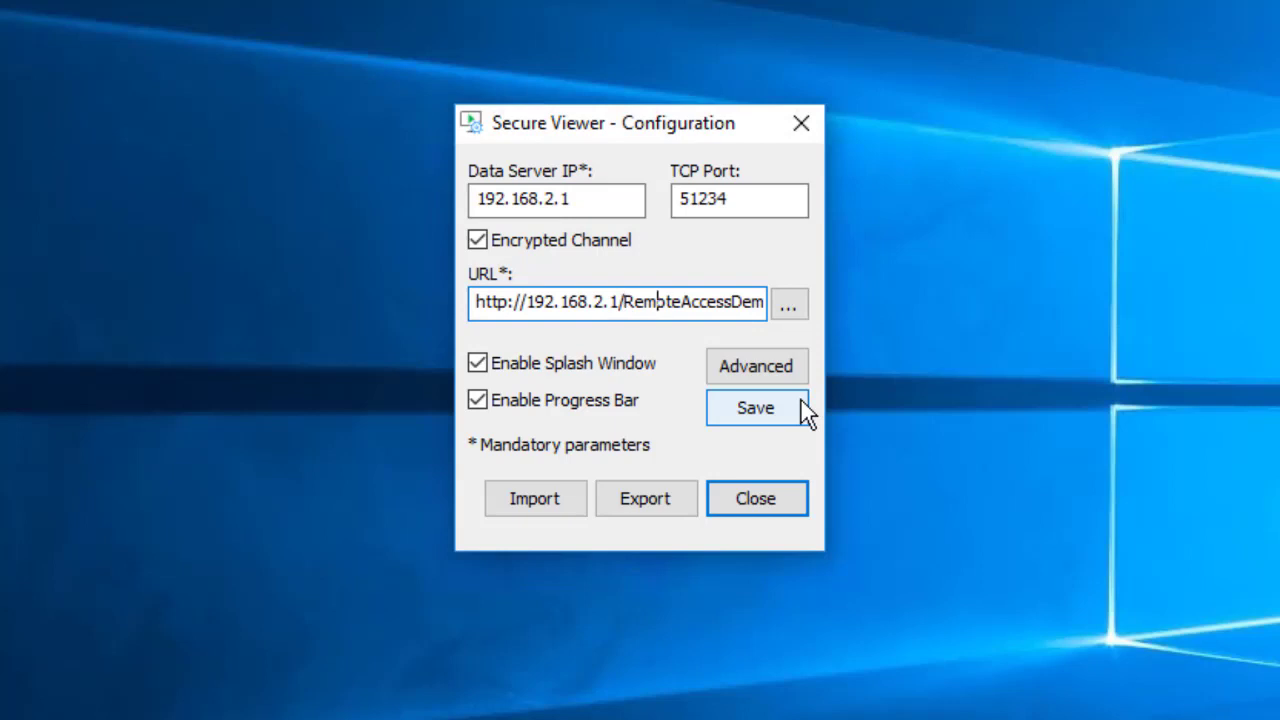
key(Right)
key(Right)
key(Right)
key(Right)
key(Right)
key(Right)
key(Right)
key(Right)
key(Right)
key(Right)
key(Right)
key(Right)
key(Right)
key(Right)
key(Right)
key(Right)
key(Right)
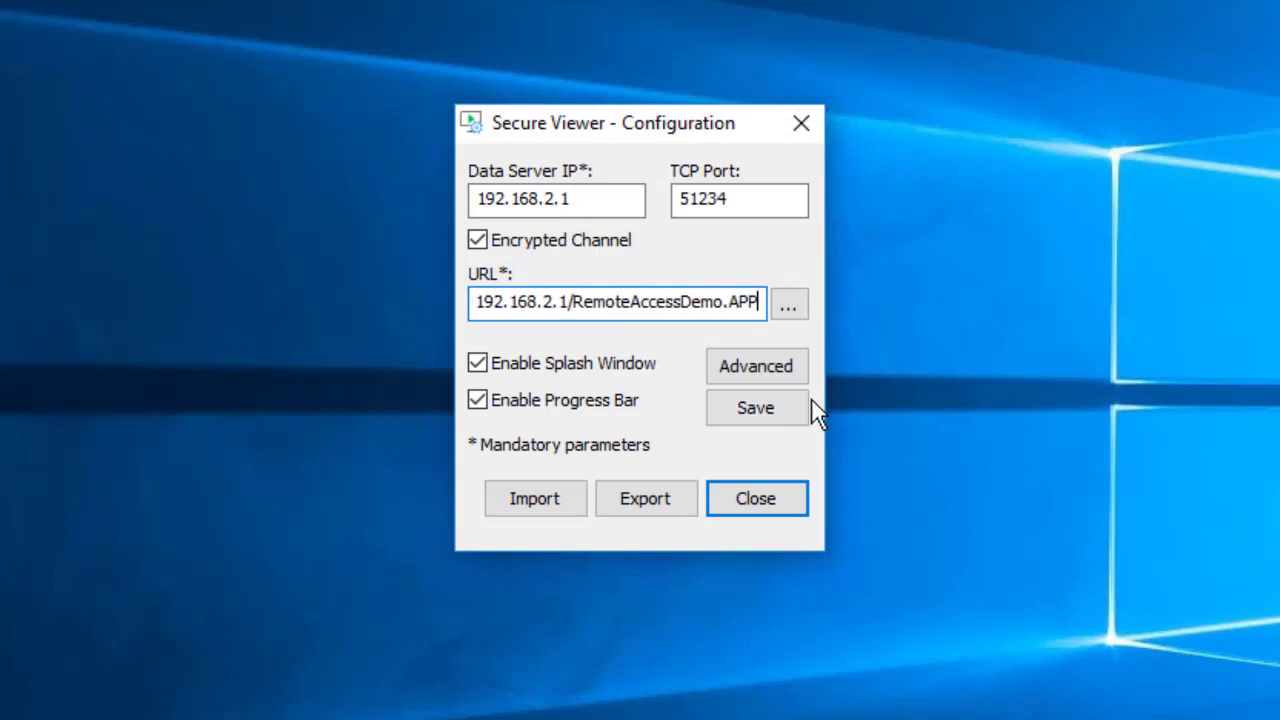
click(752, 407)
click(880, 418)
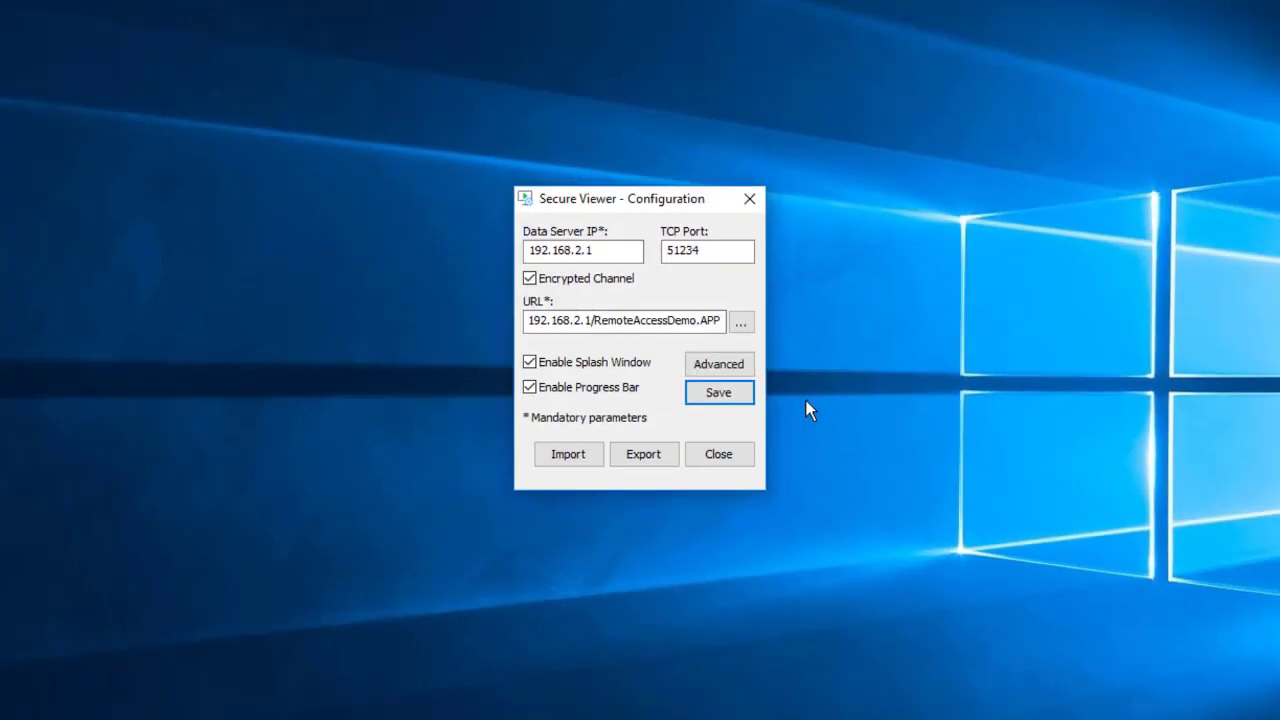
click(755, 498)
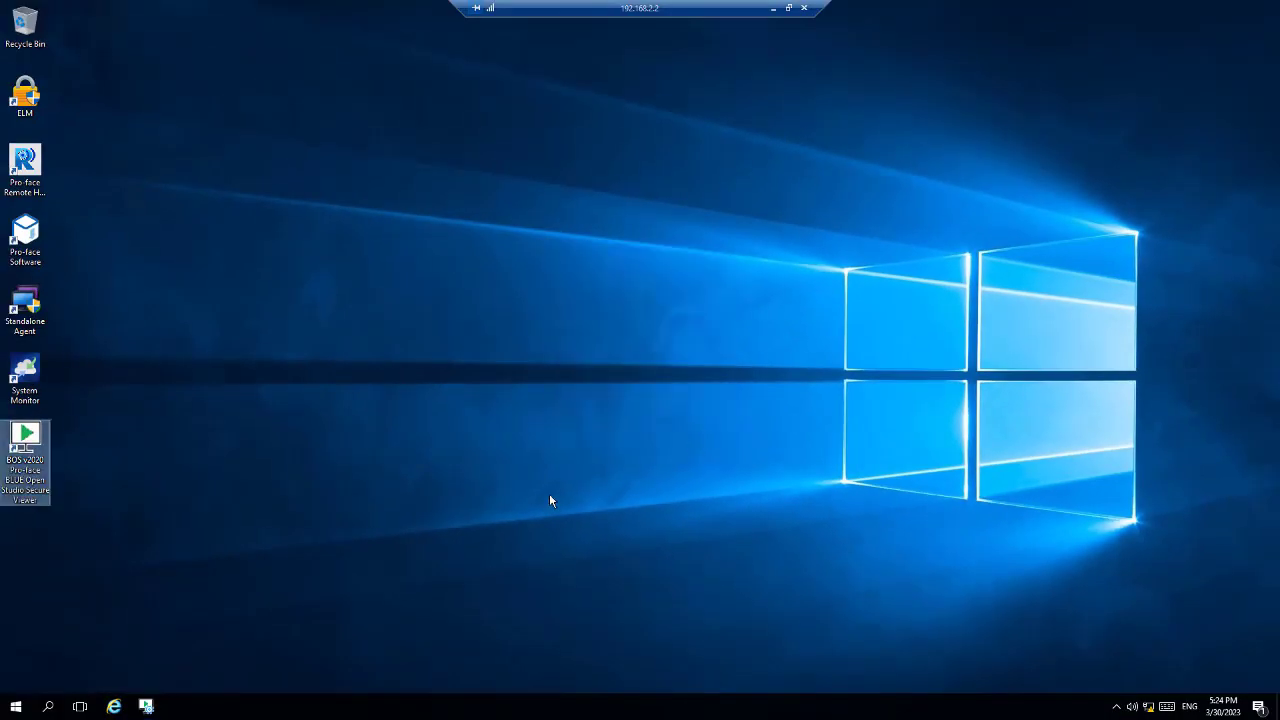
double_click(22, 438)
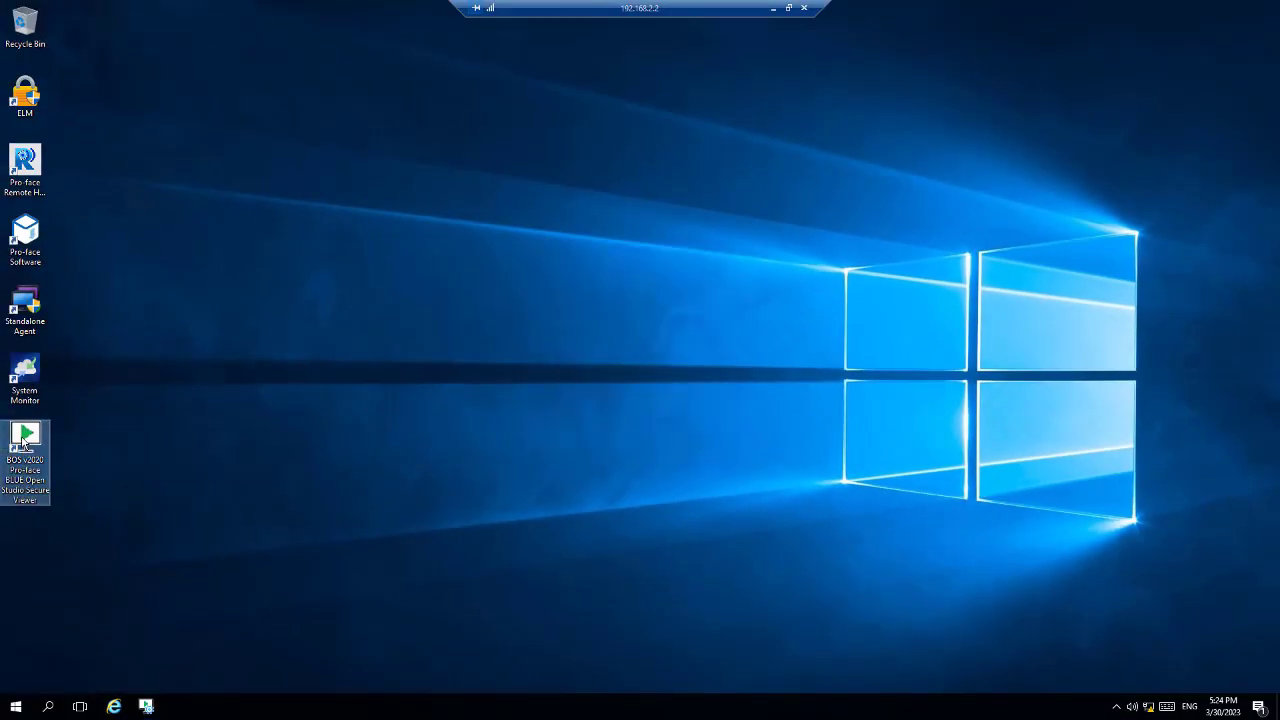